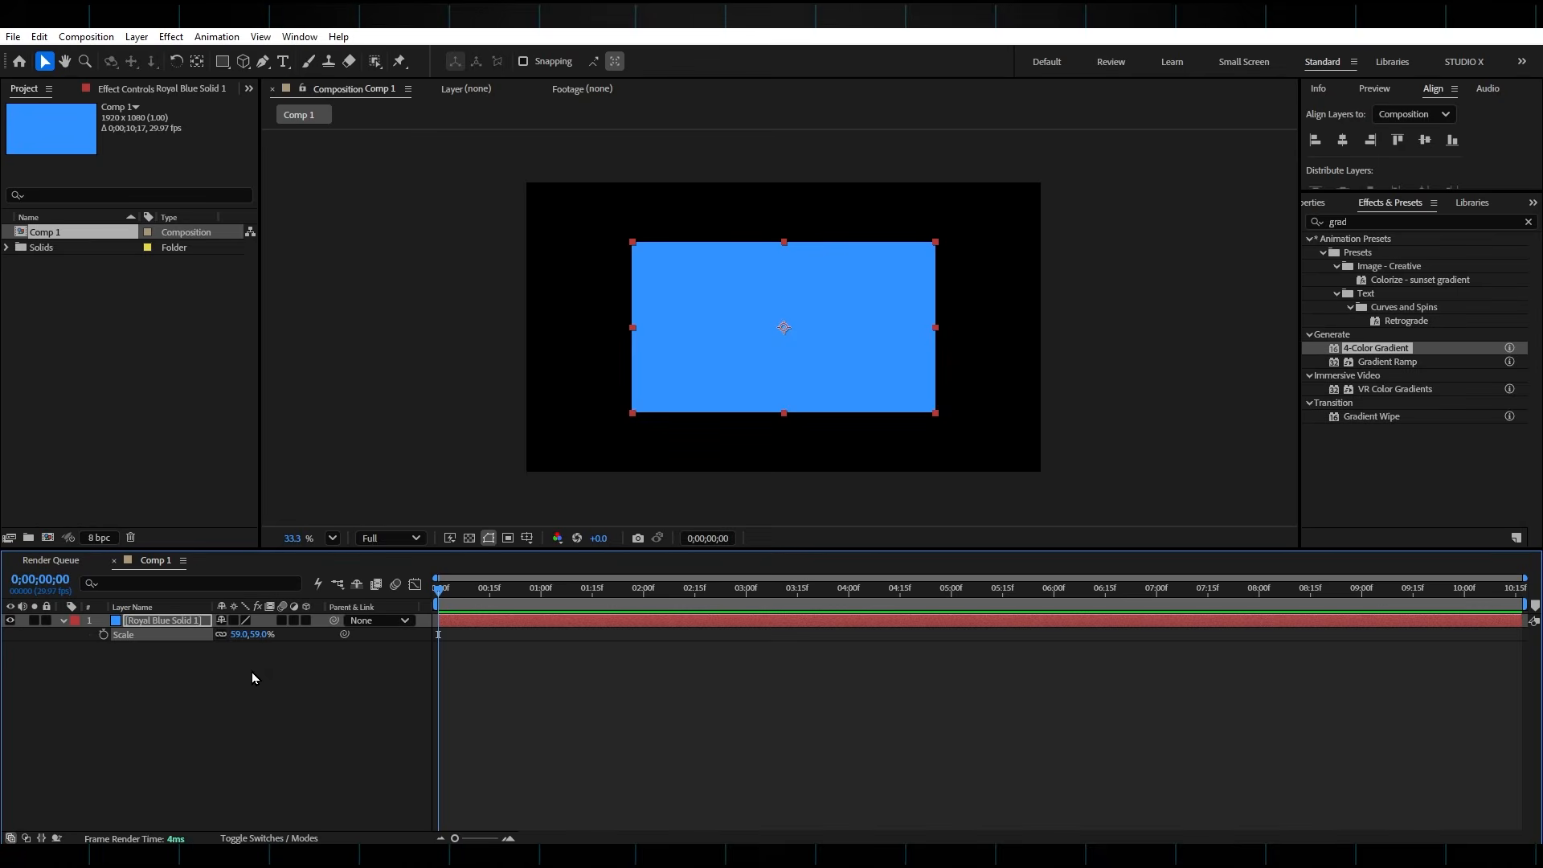
Create a composition-sized dark gray solid with color 3D3D3D and place it beneath the royal blue solid
right_click(277, 668)
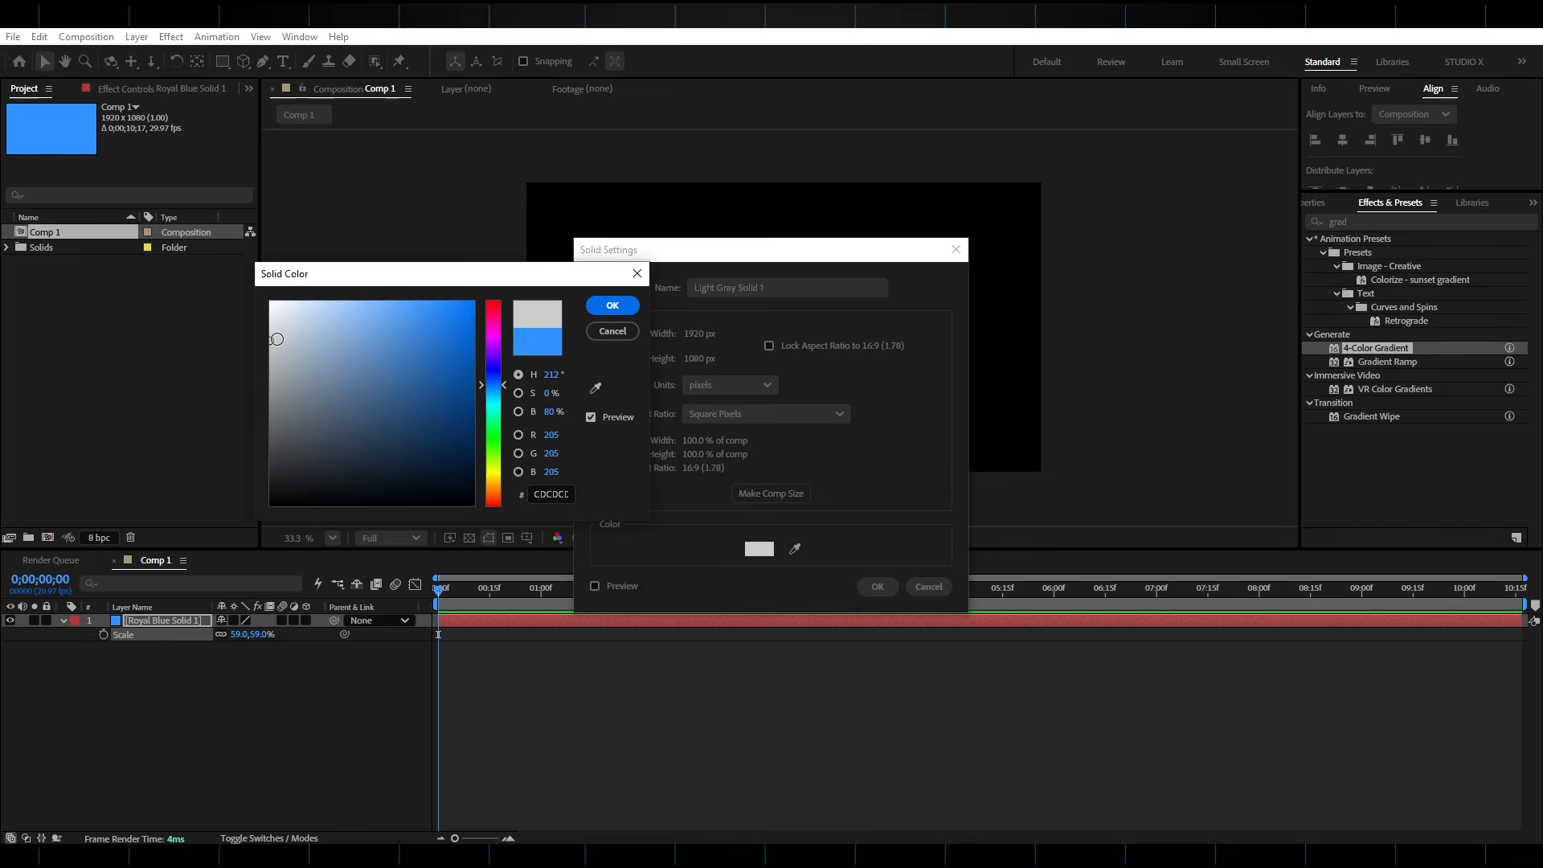
mouse_move(277, 338)
left_mouse_down()
mouse_move(248, 396)
mouse_move(252, 458)
left_mouse_up()
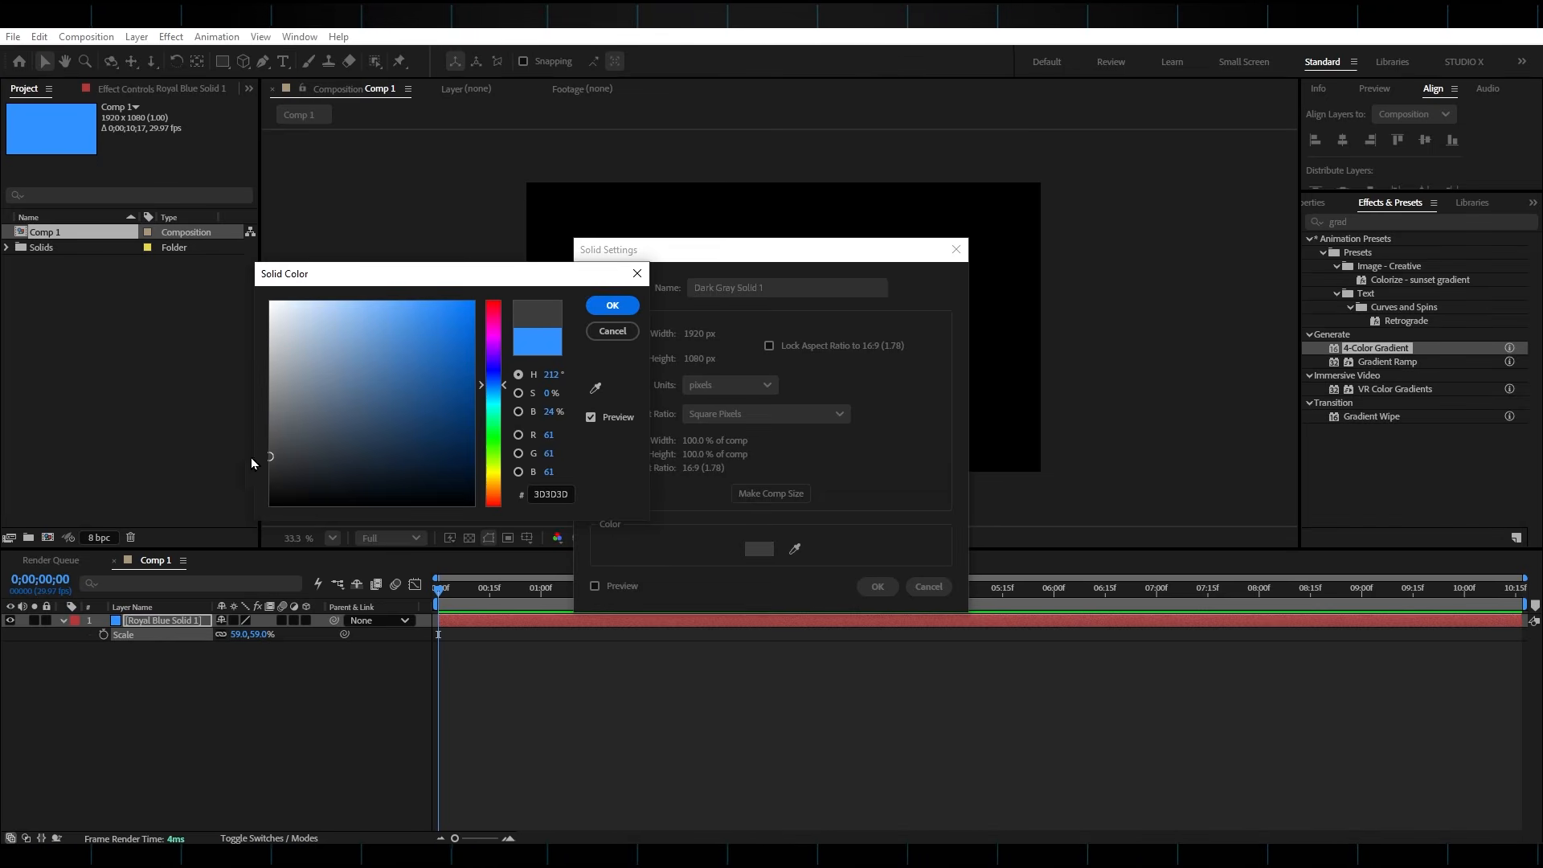
left_click(610, 305)
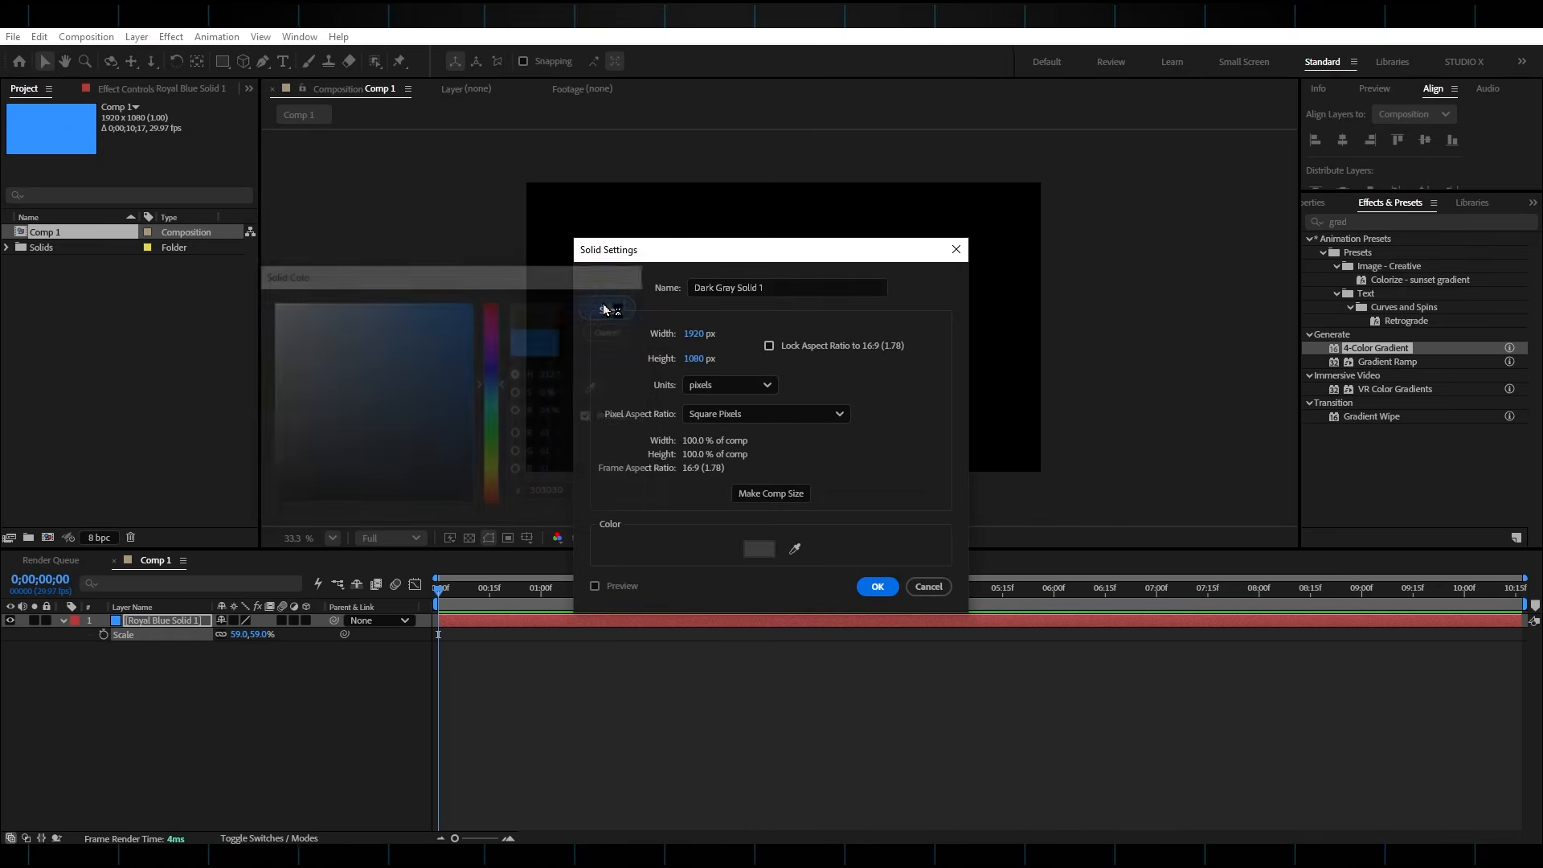
left_click(877, 586)
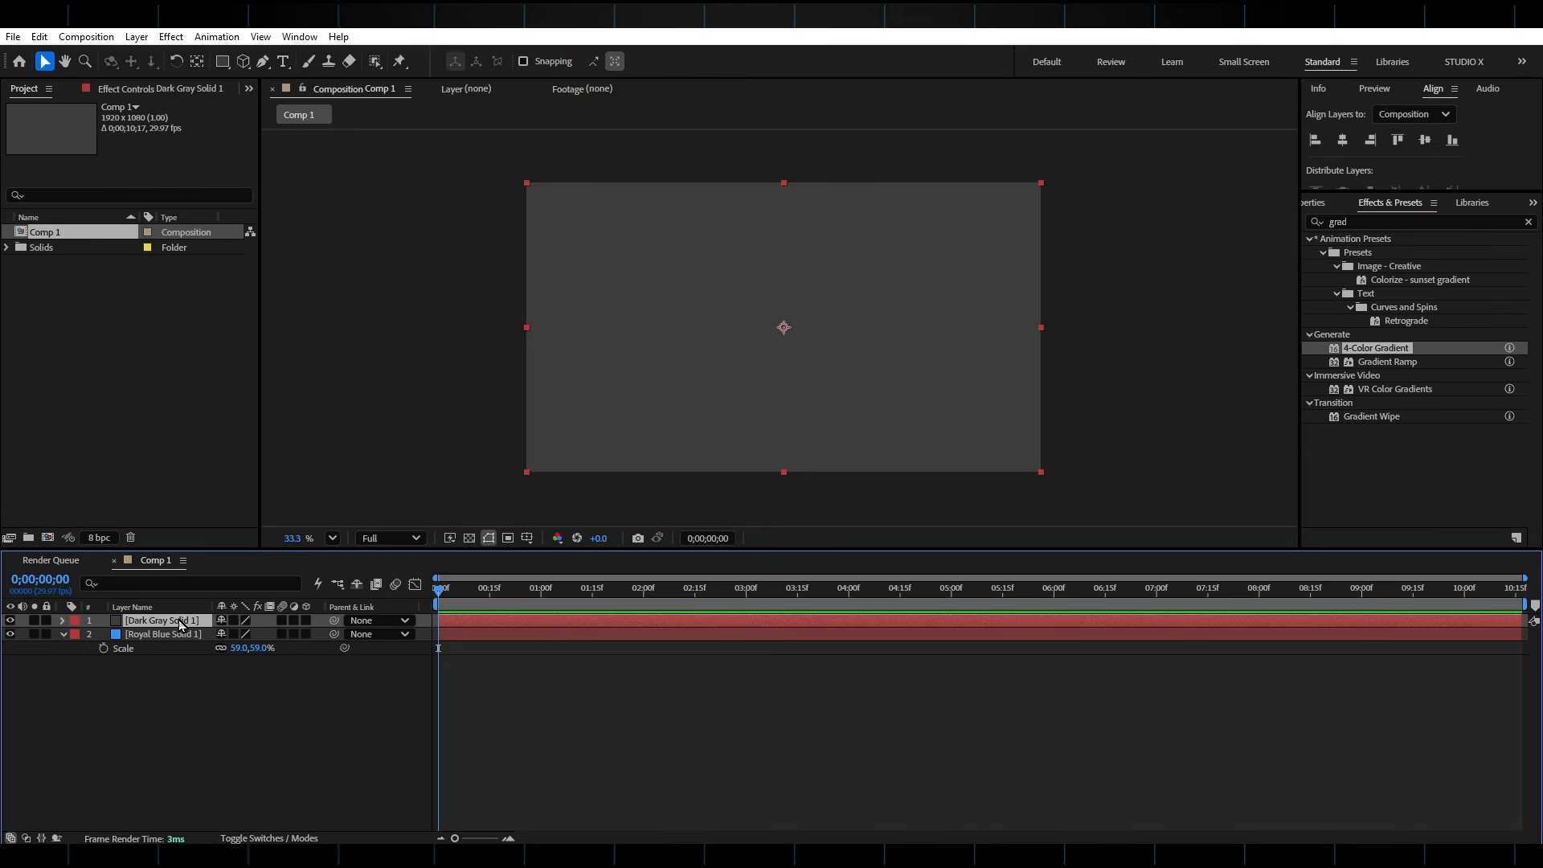
left_click_drag(181, 625, 181, 667)
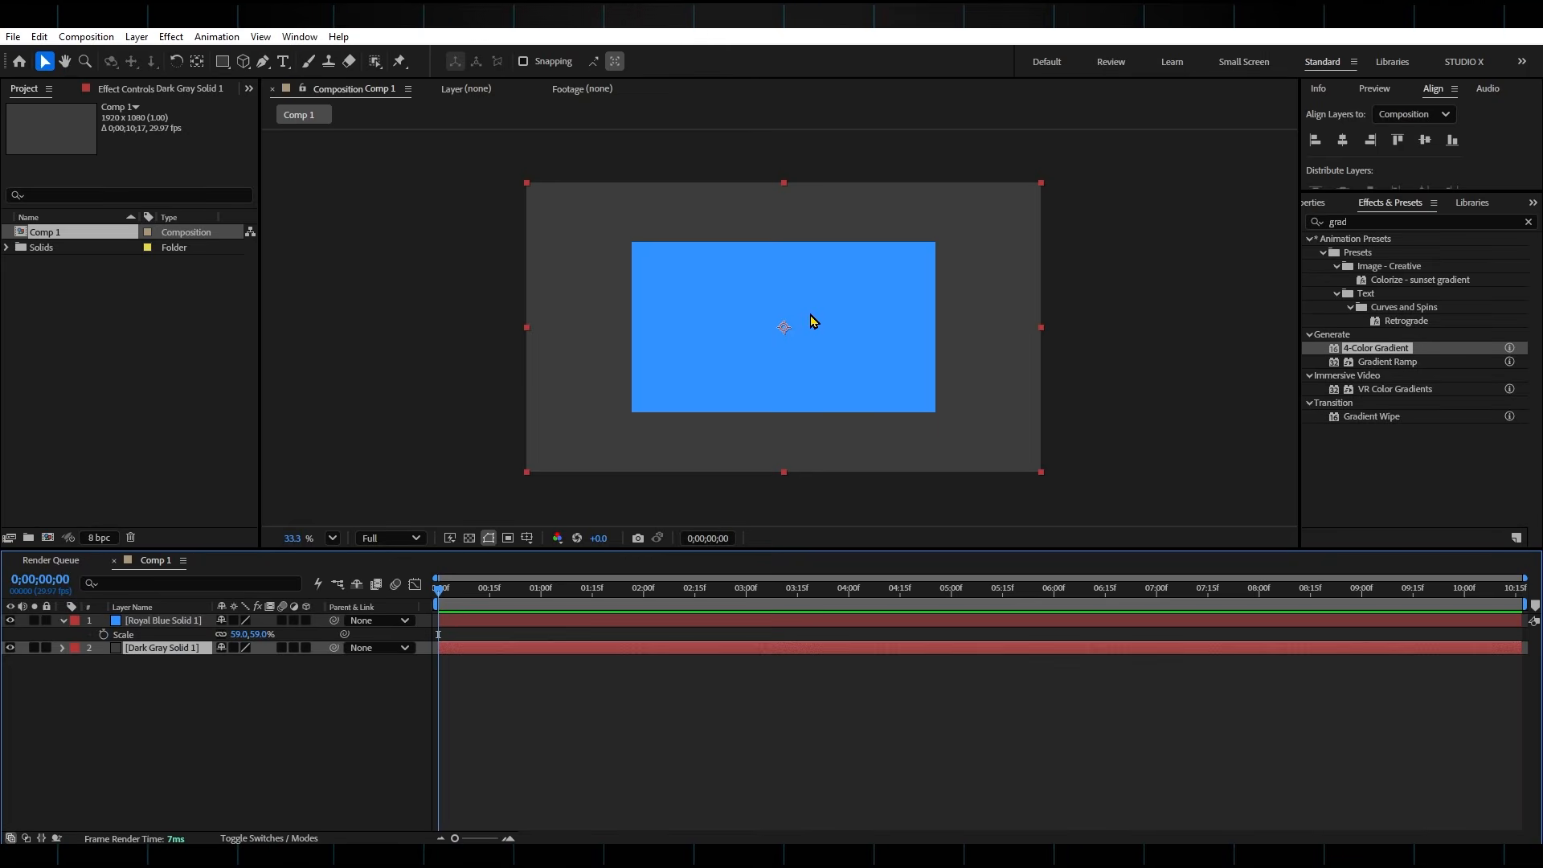
Add a text layer reading "This" and place it above the royal blue solid in the layer stack
left_click(283, 61)
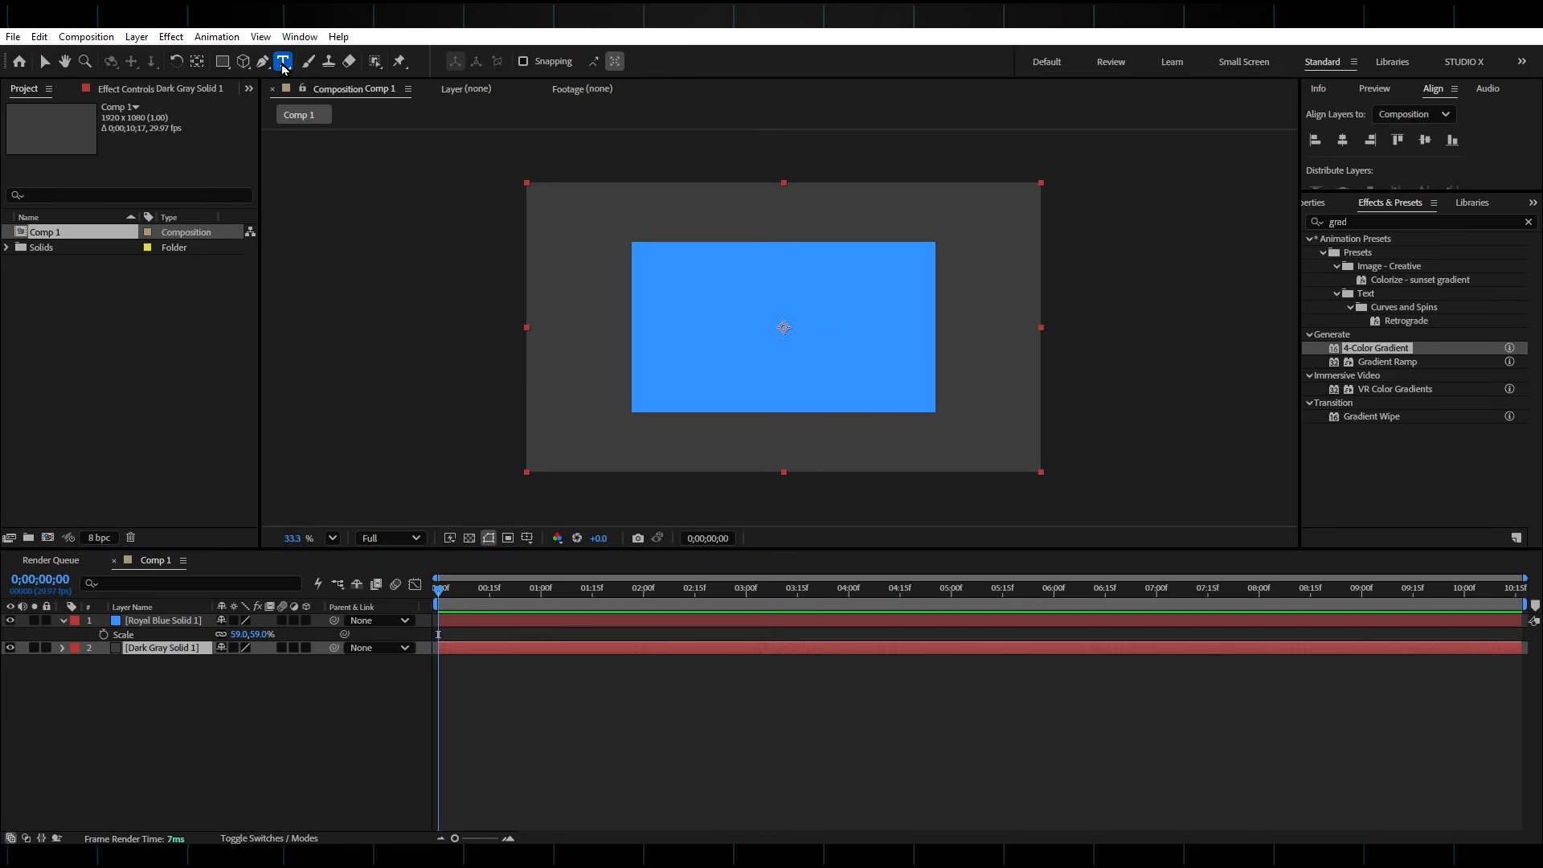
left_click(692, 345)
type("This")
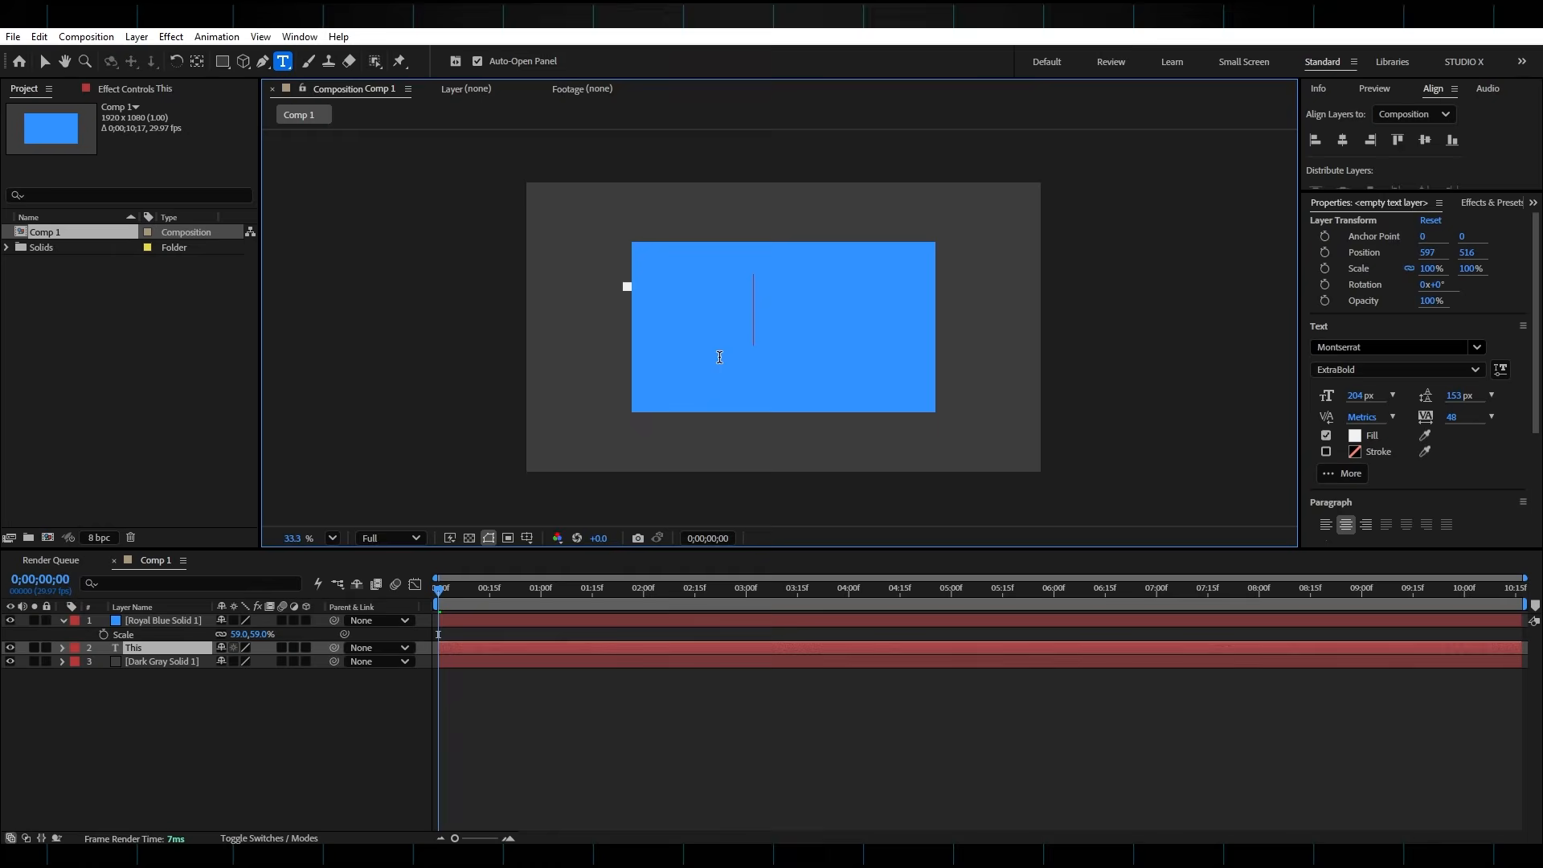
left_click(161, 649)
left_click_drag(160, 650, 163, 622)
left_click(45, 63)
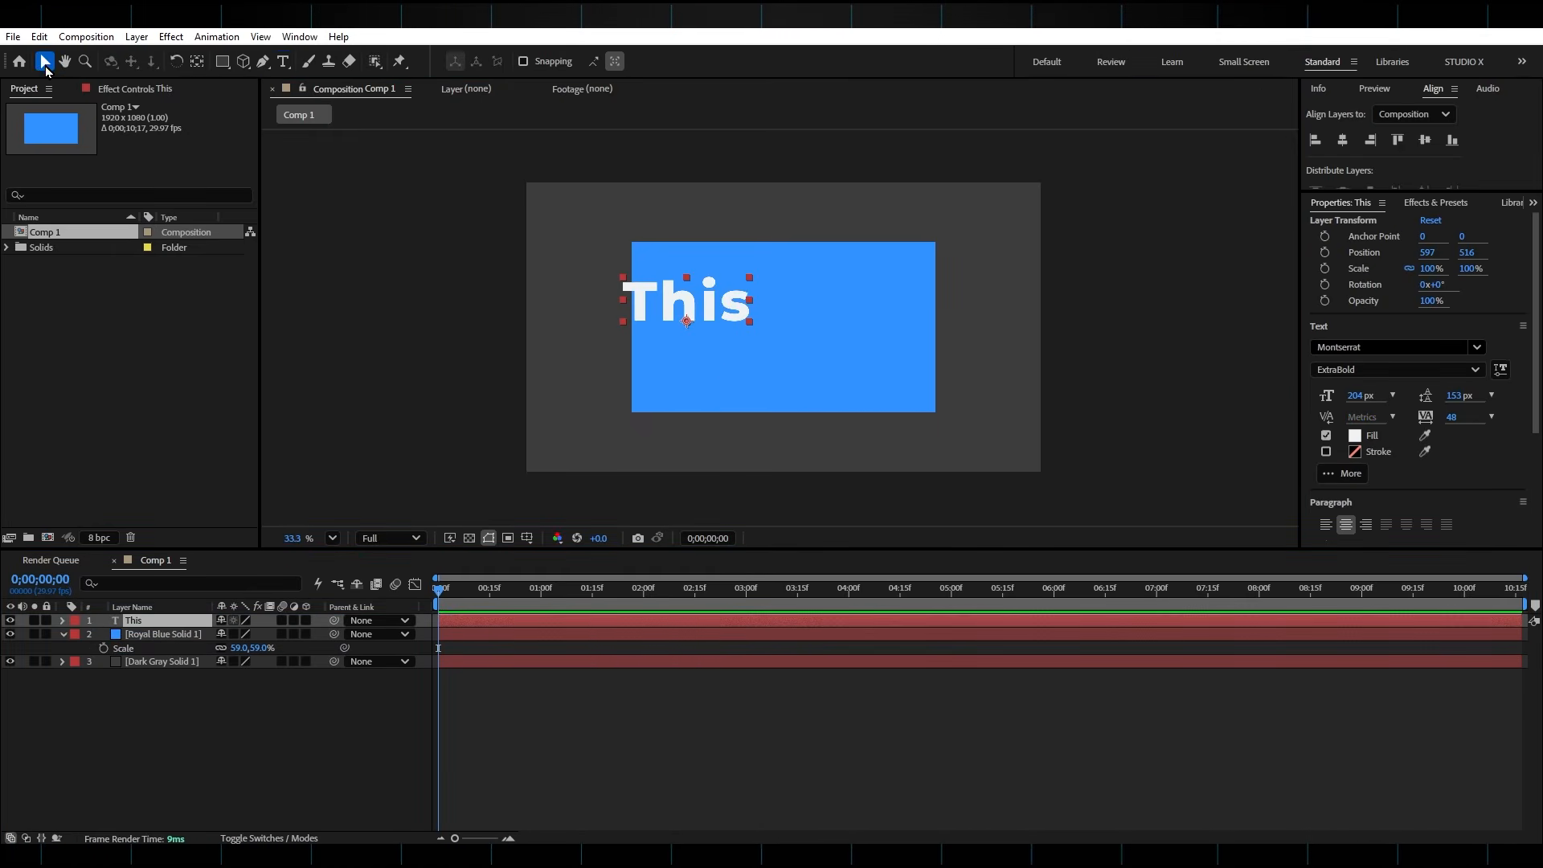
Center the word "This" horizontally and vertically in the composition and move its anchor point to the middle of the text
left_click_drag(721, 317, 813, 342)
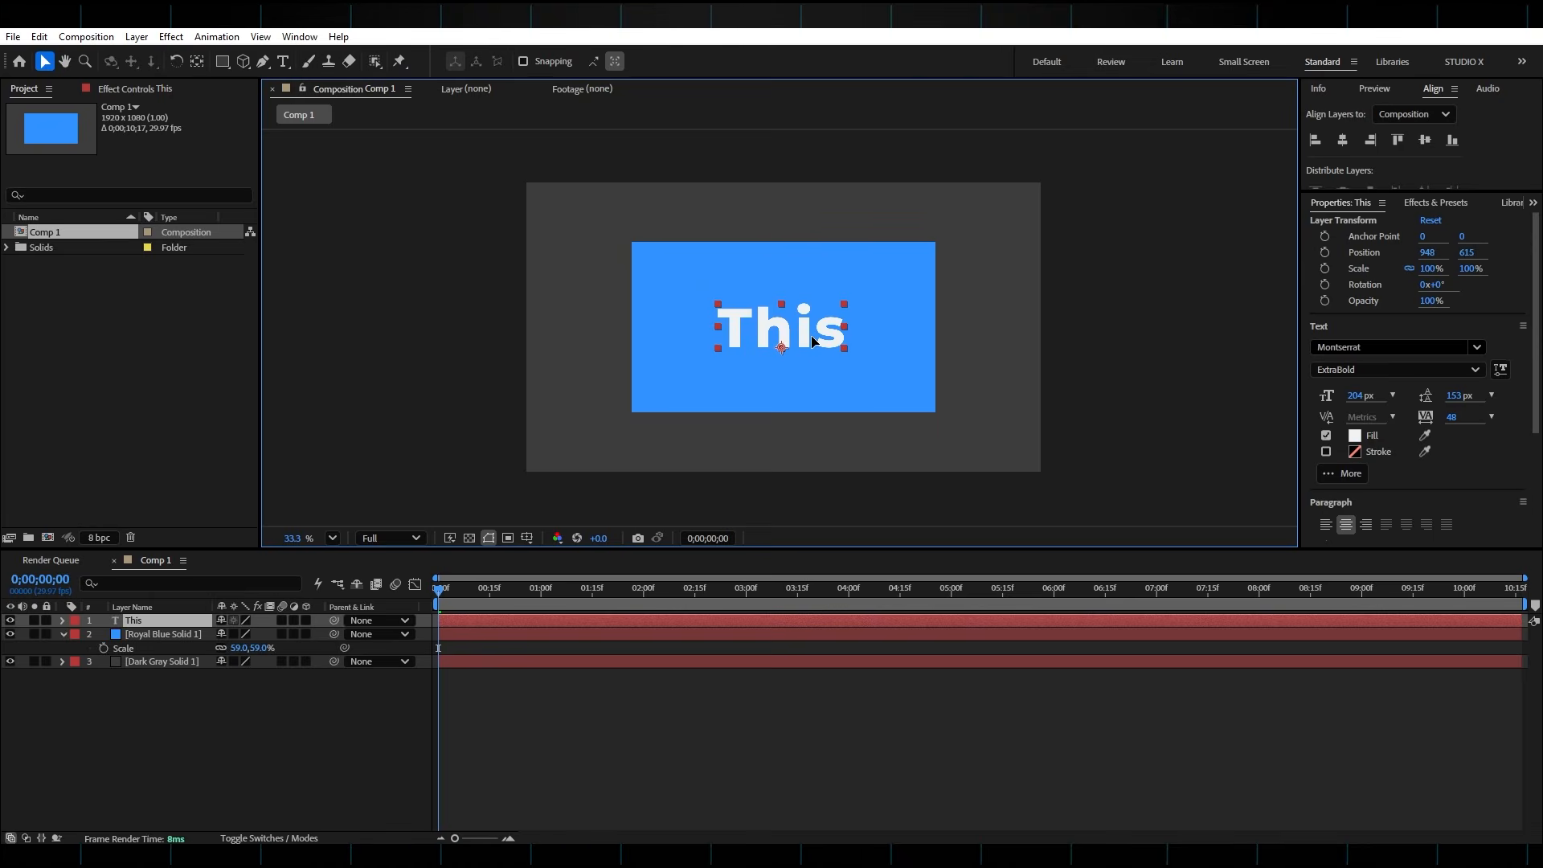
left_click(1330, 154)
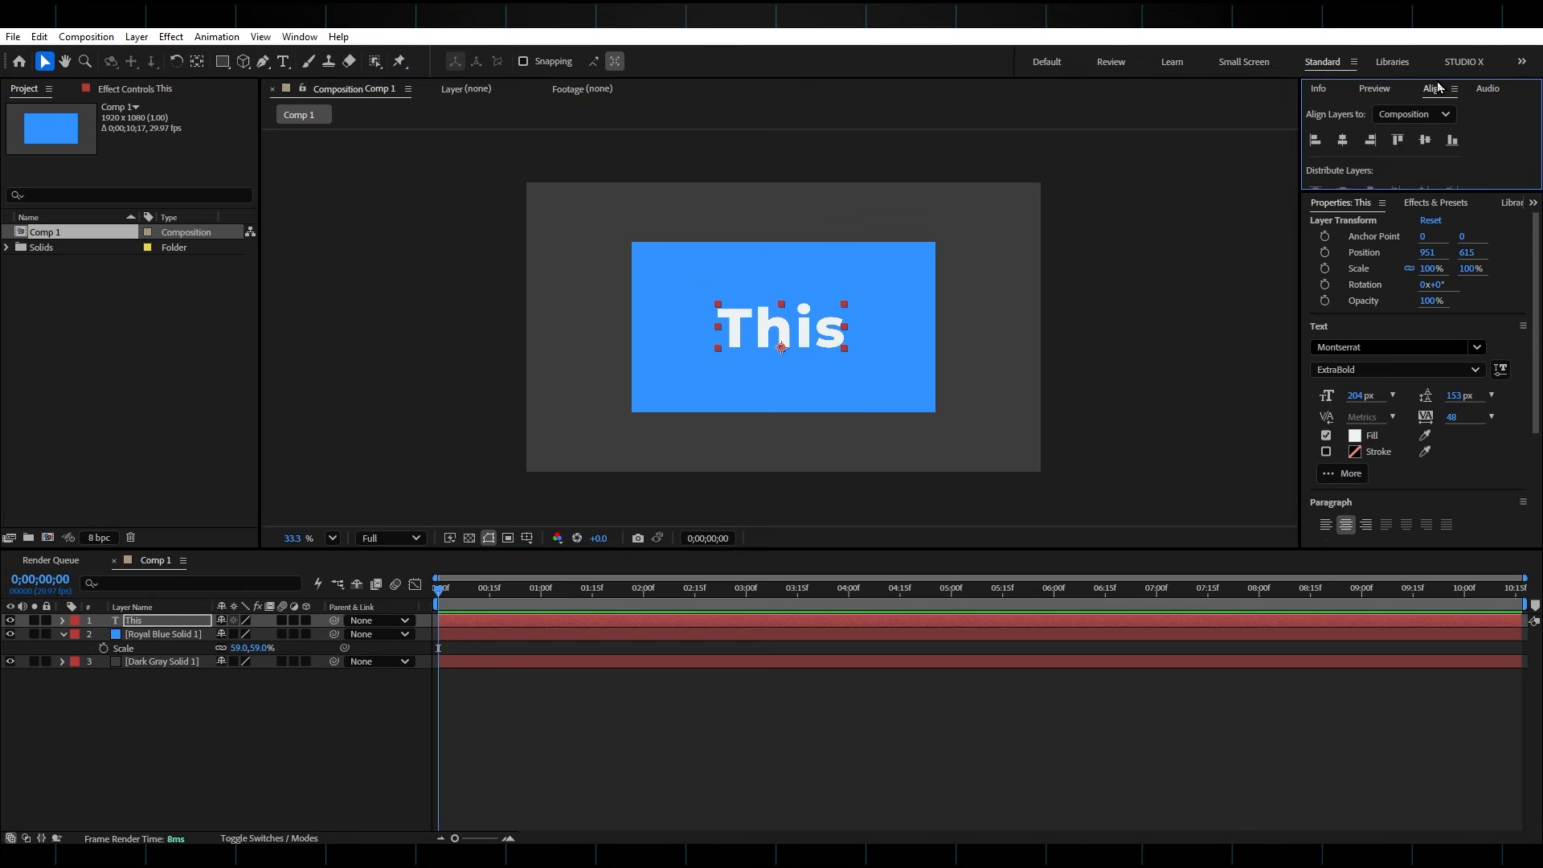
left_click(1340, 143)
left_click(1426, 145)
scroll(787, 353, "up", 4)
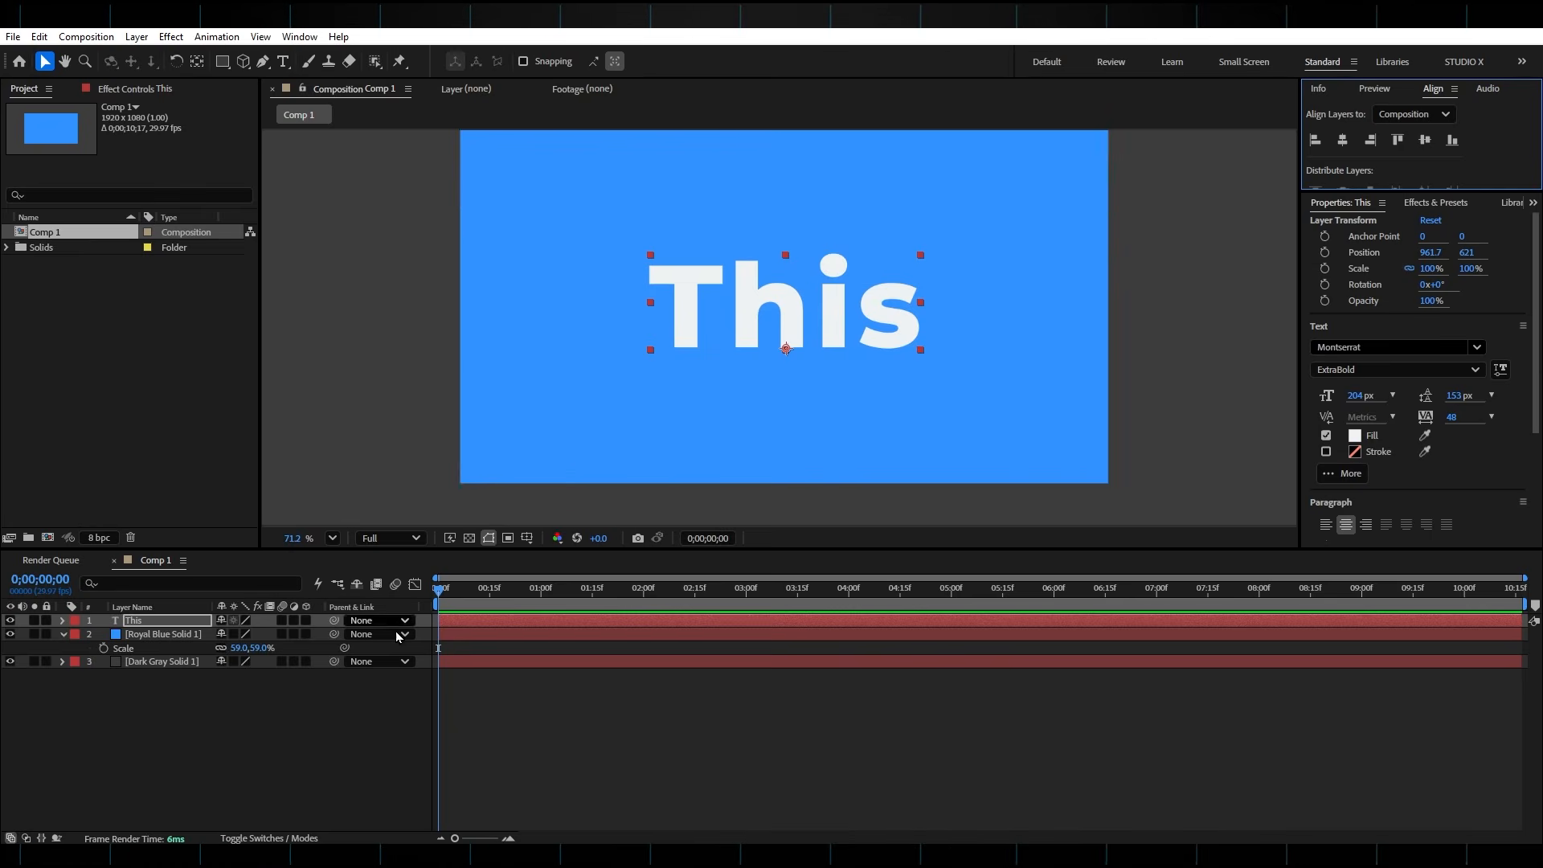
left_click(168, 624)
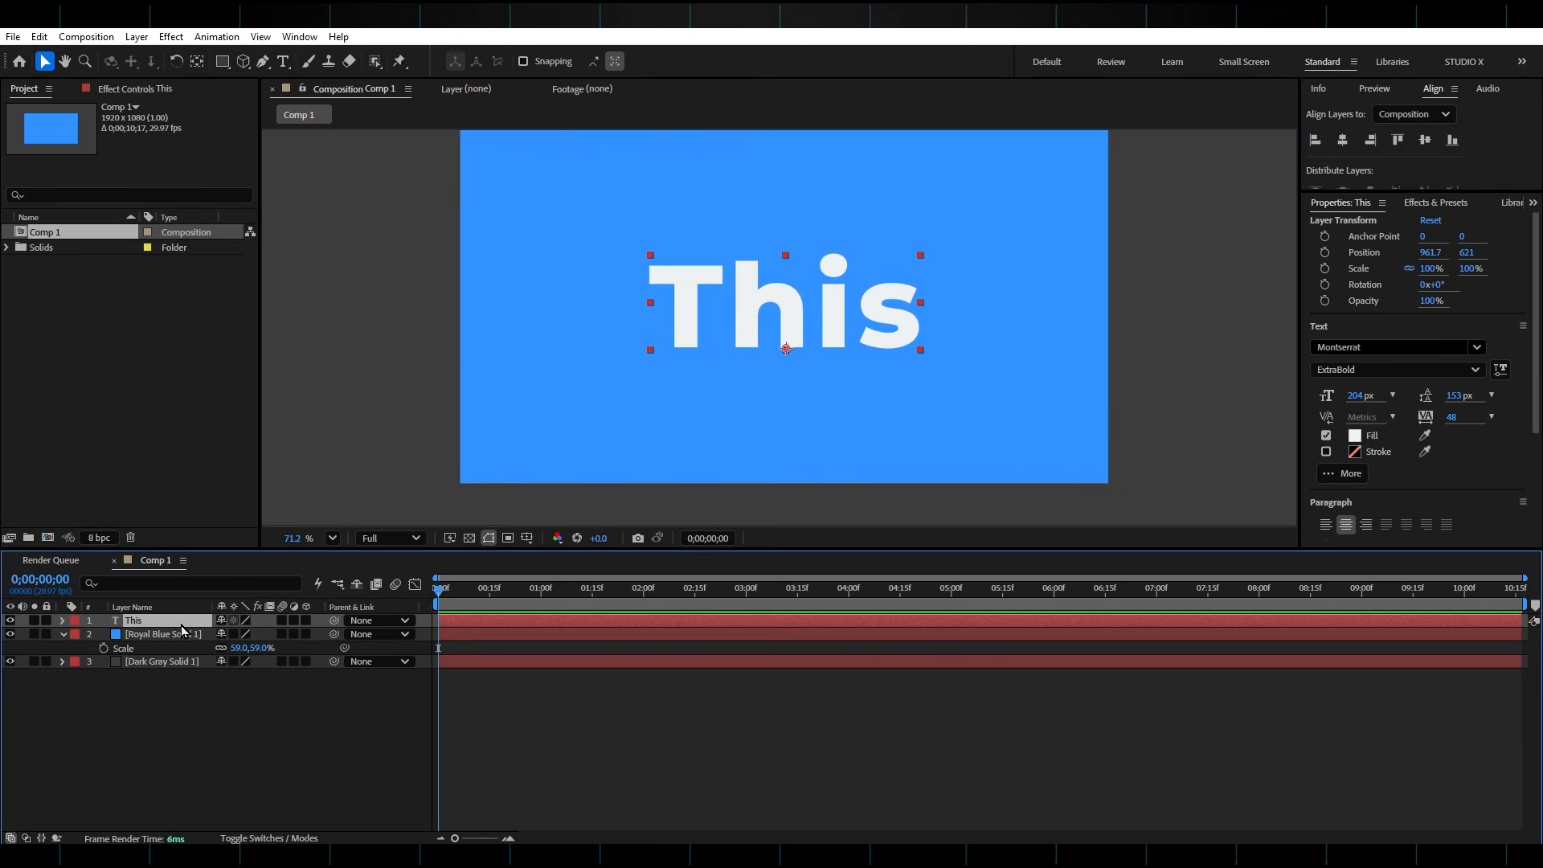
left_click(196, 63)
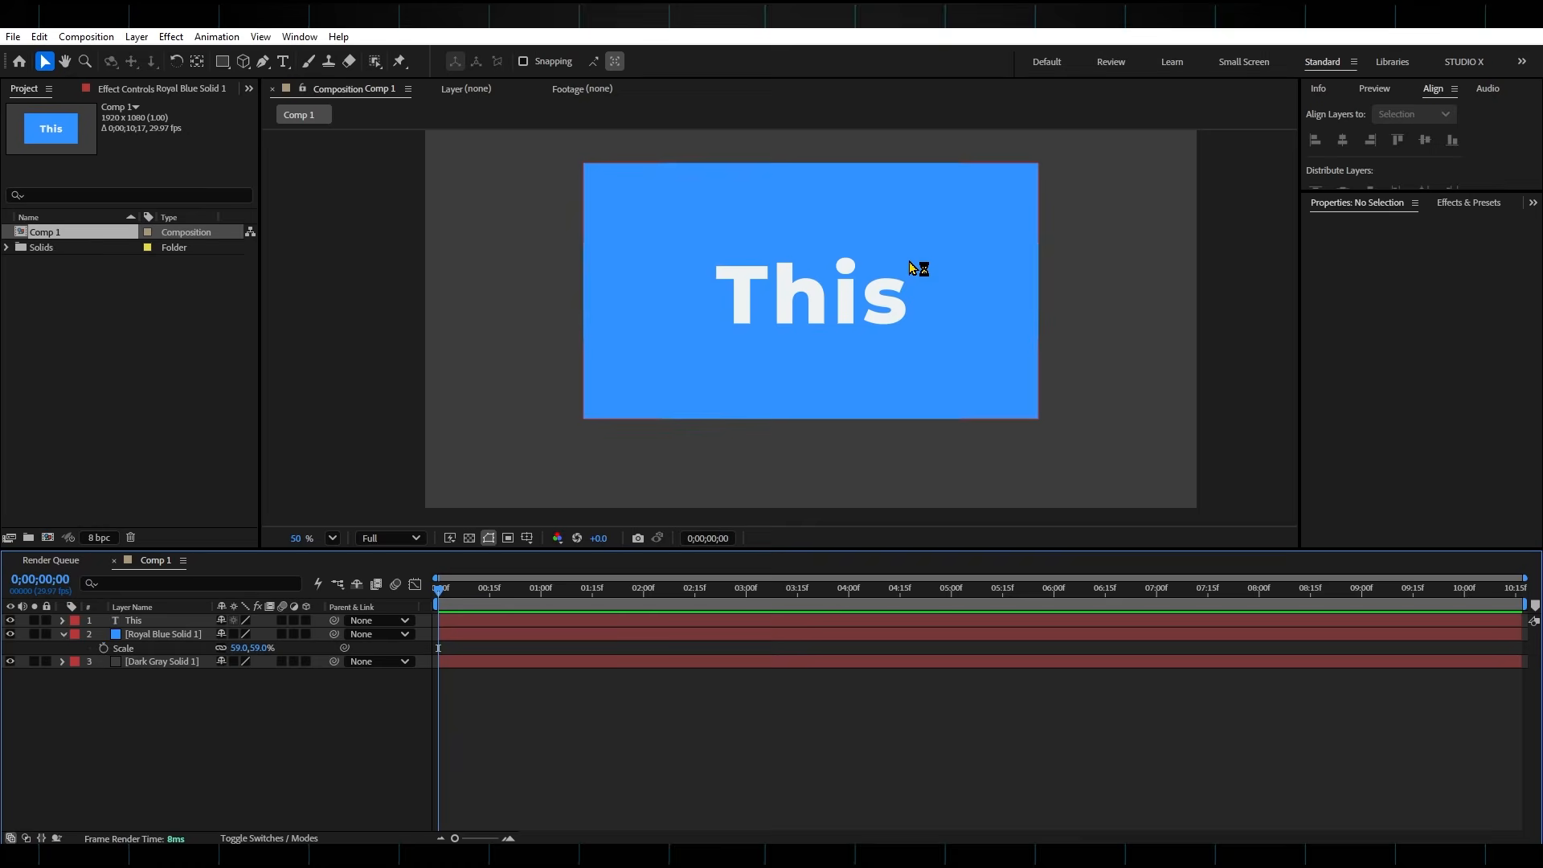
Apply the Roughen Edges effect to the royal blue solid and set its Border to 130.50
left_click(167, 635)
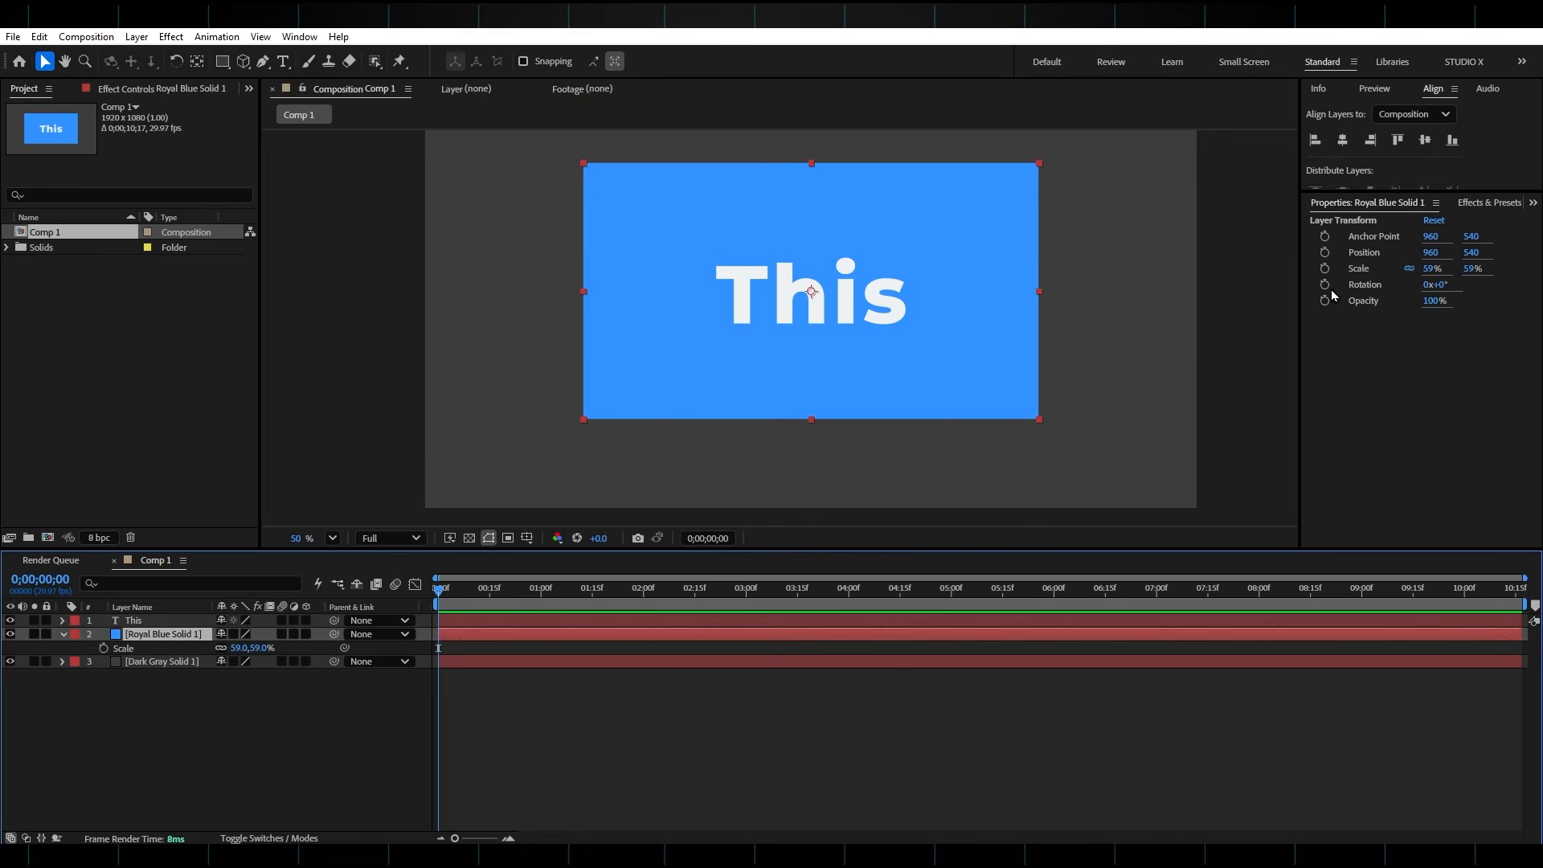
left_click(1483, 206)
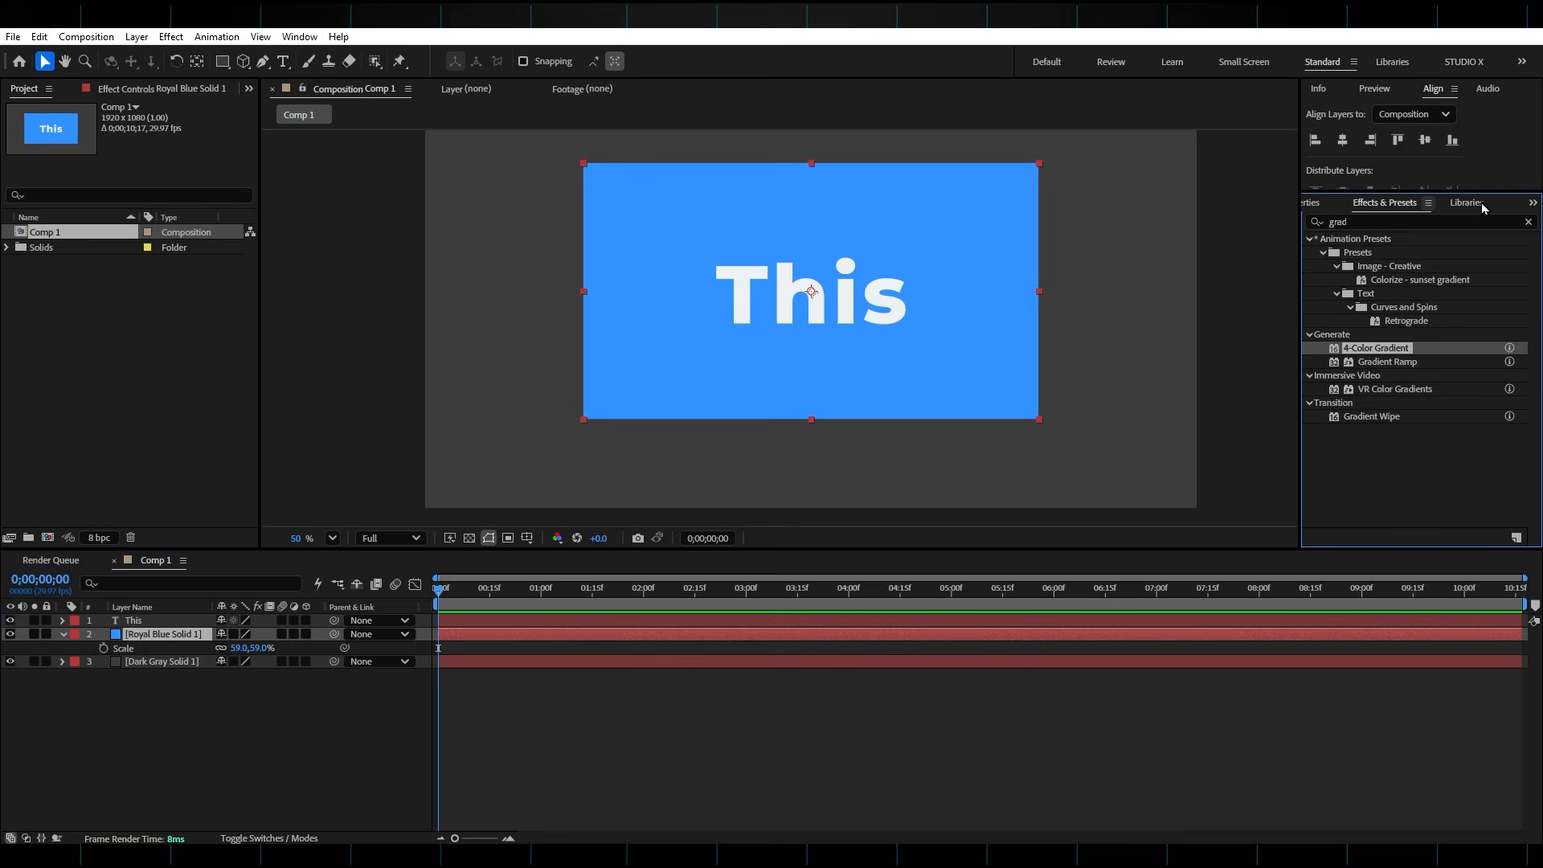
left_click(1399, 228)
type("roug")
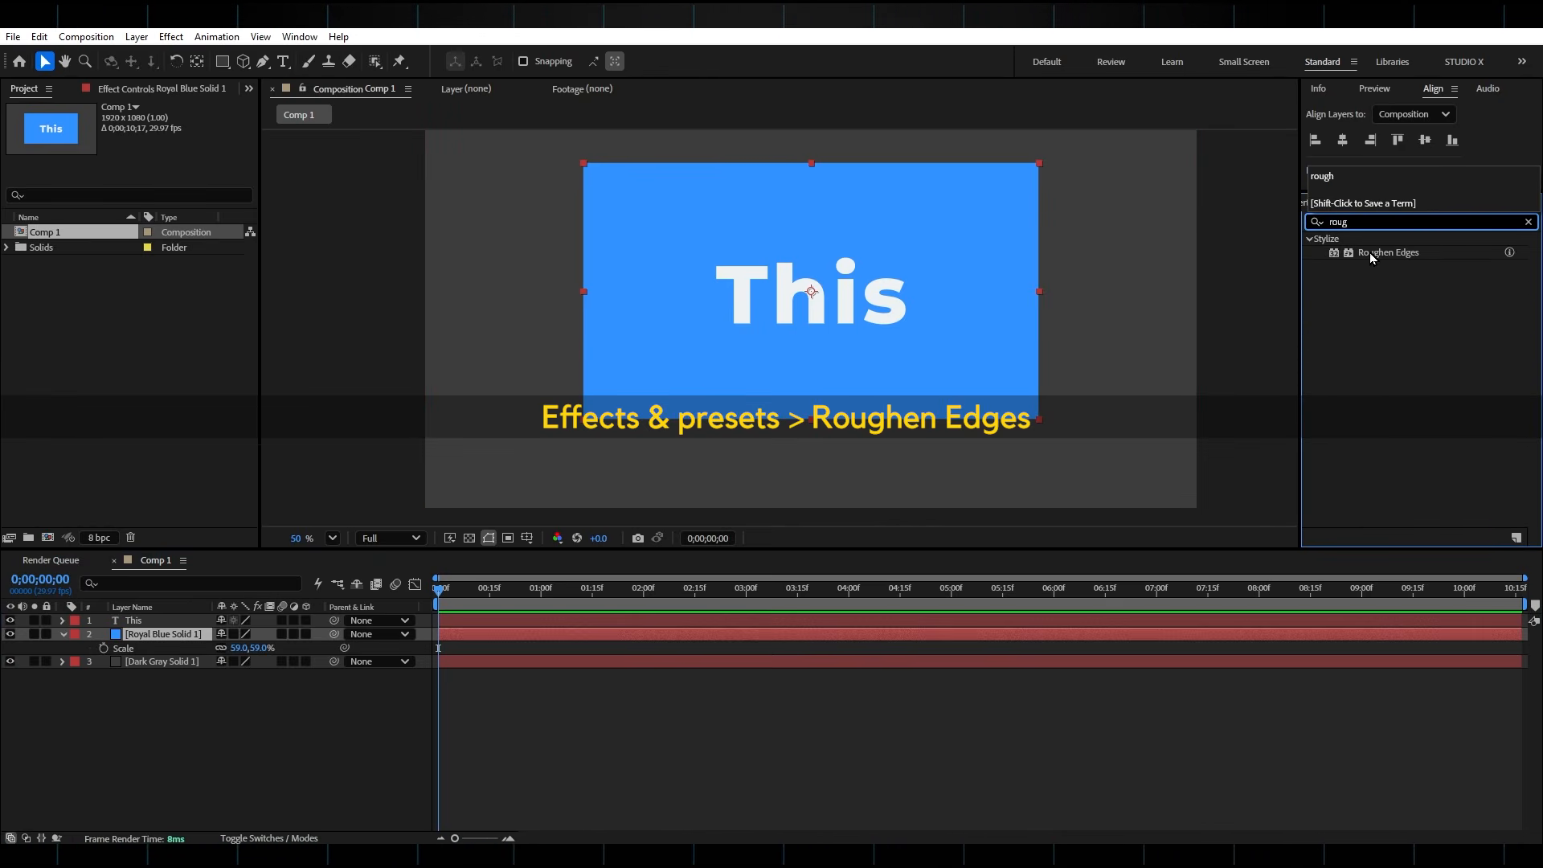
left_click_drag(1369, 253, 562, 633)
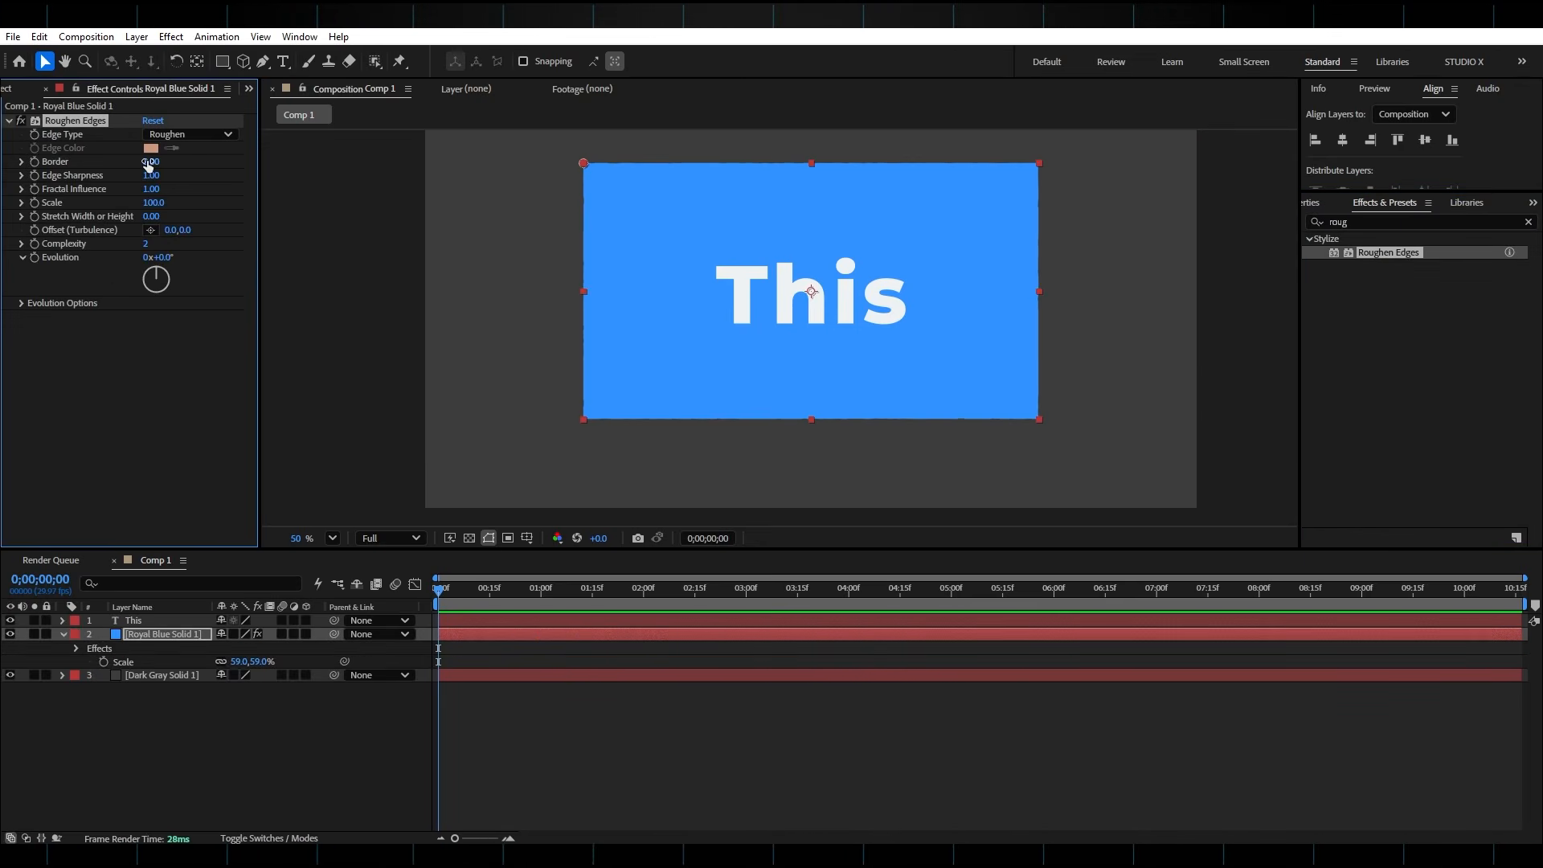
left_click_drag(149, 164, 1131, 130)
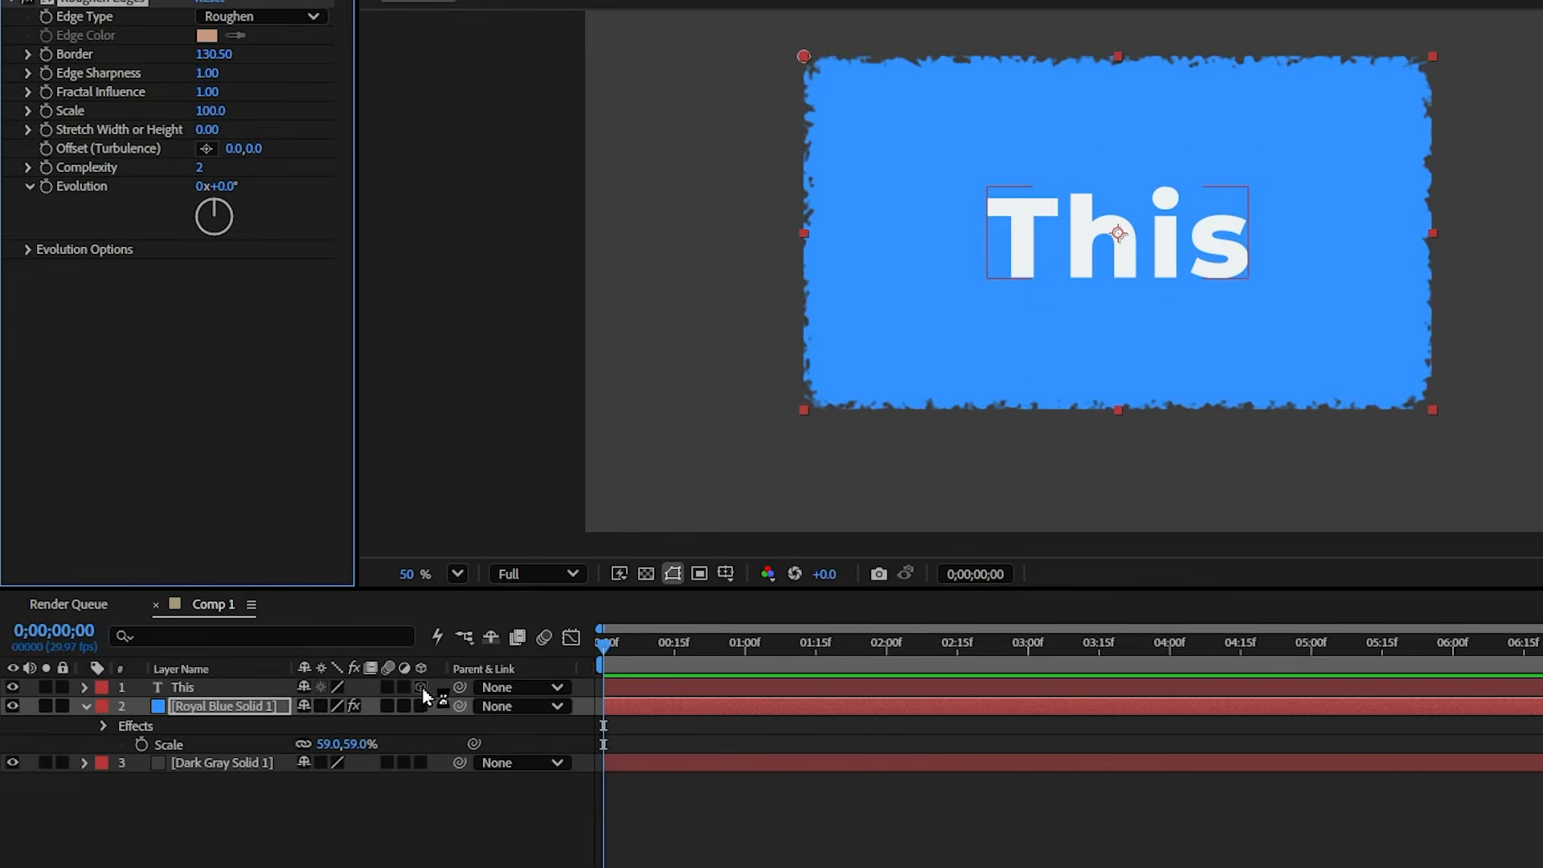
Make the text and royal blue solid 3D layers and add a two-node camera with the 35mm preset
left_click(305, 634)
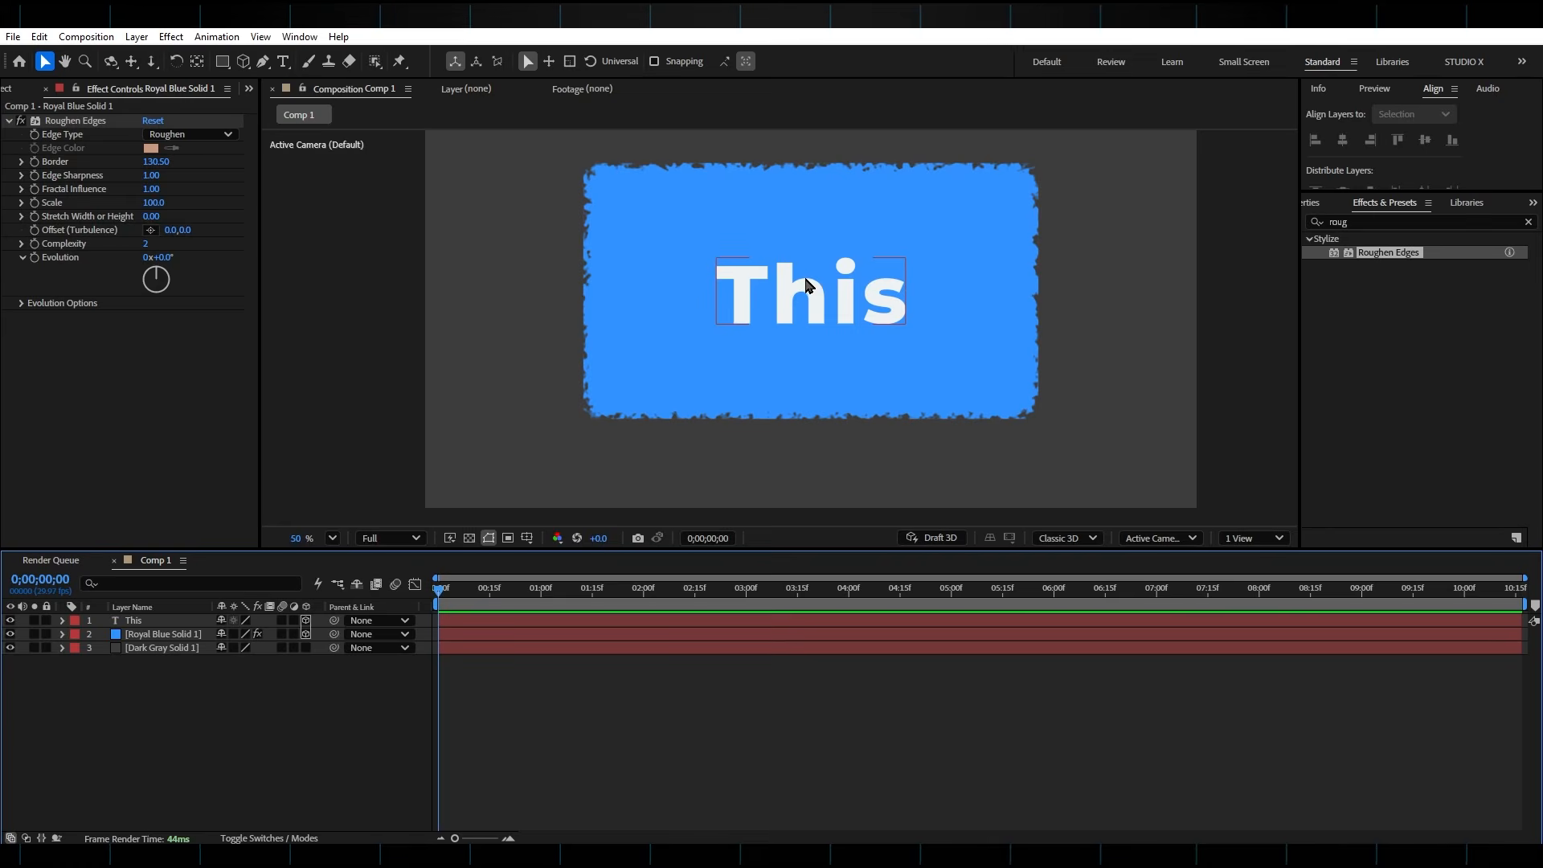
right_click(286, 707)
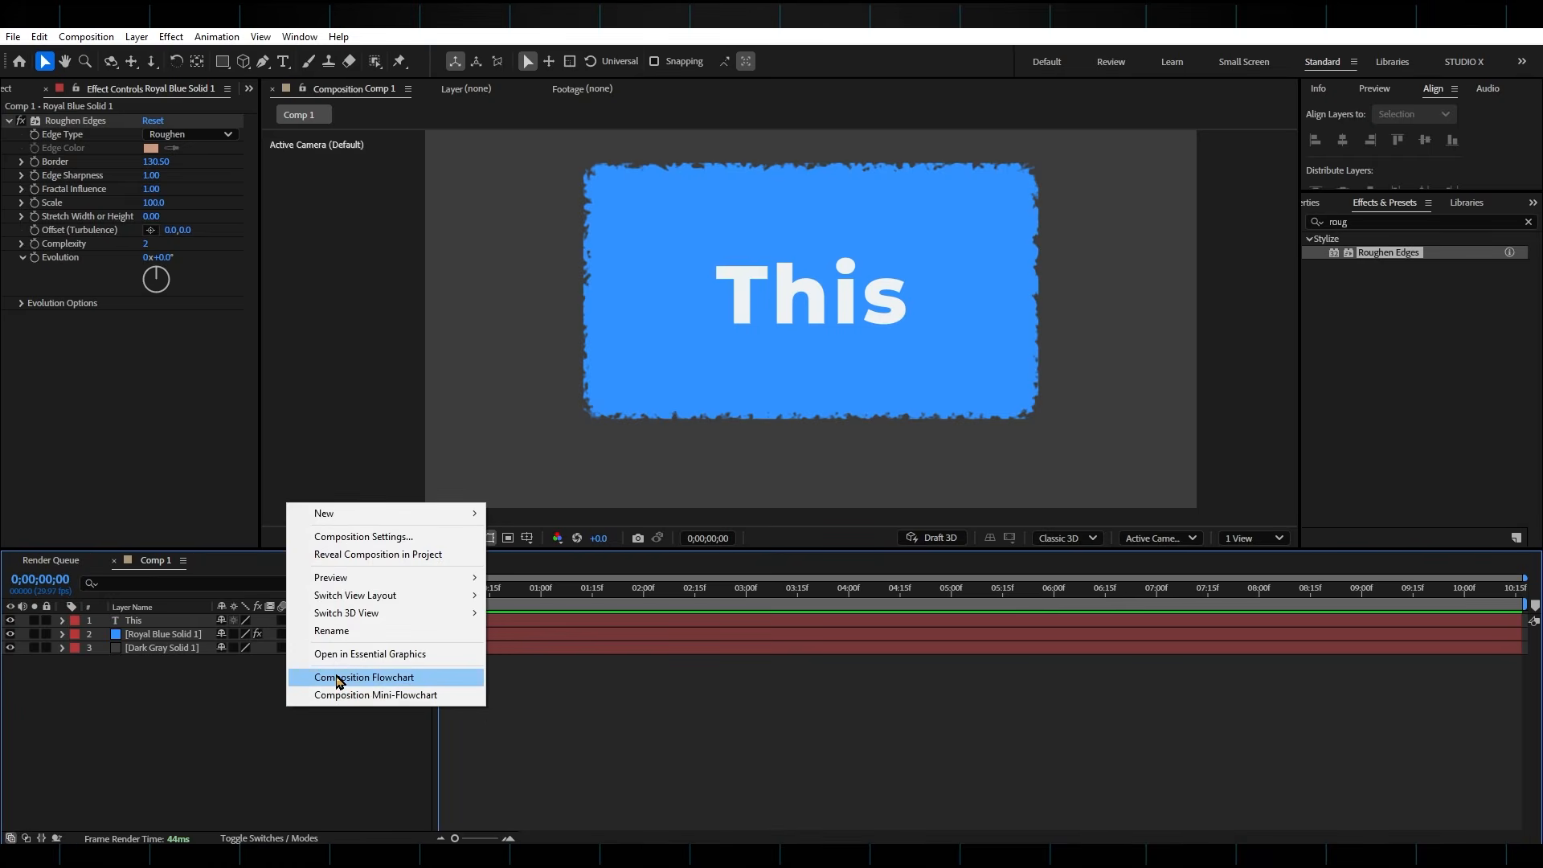
mouse_move(395, 518)
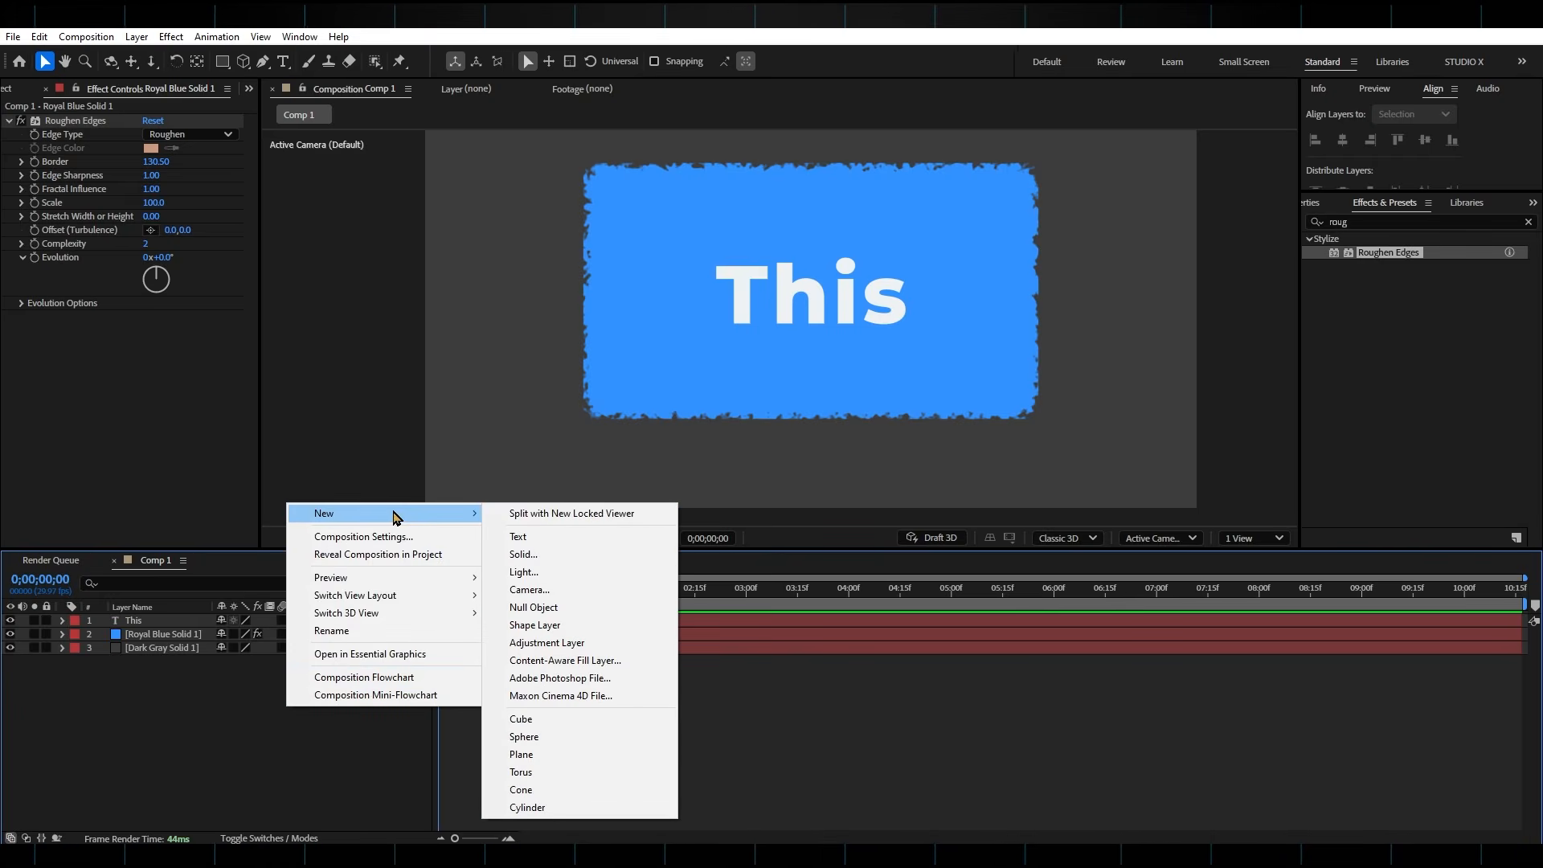
left_click(547, 594)
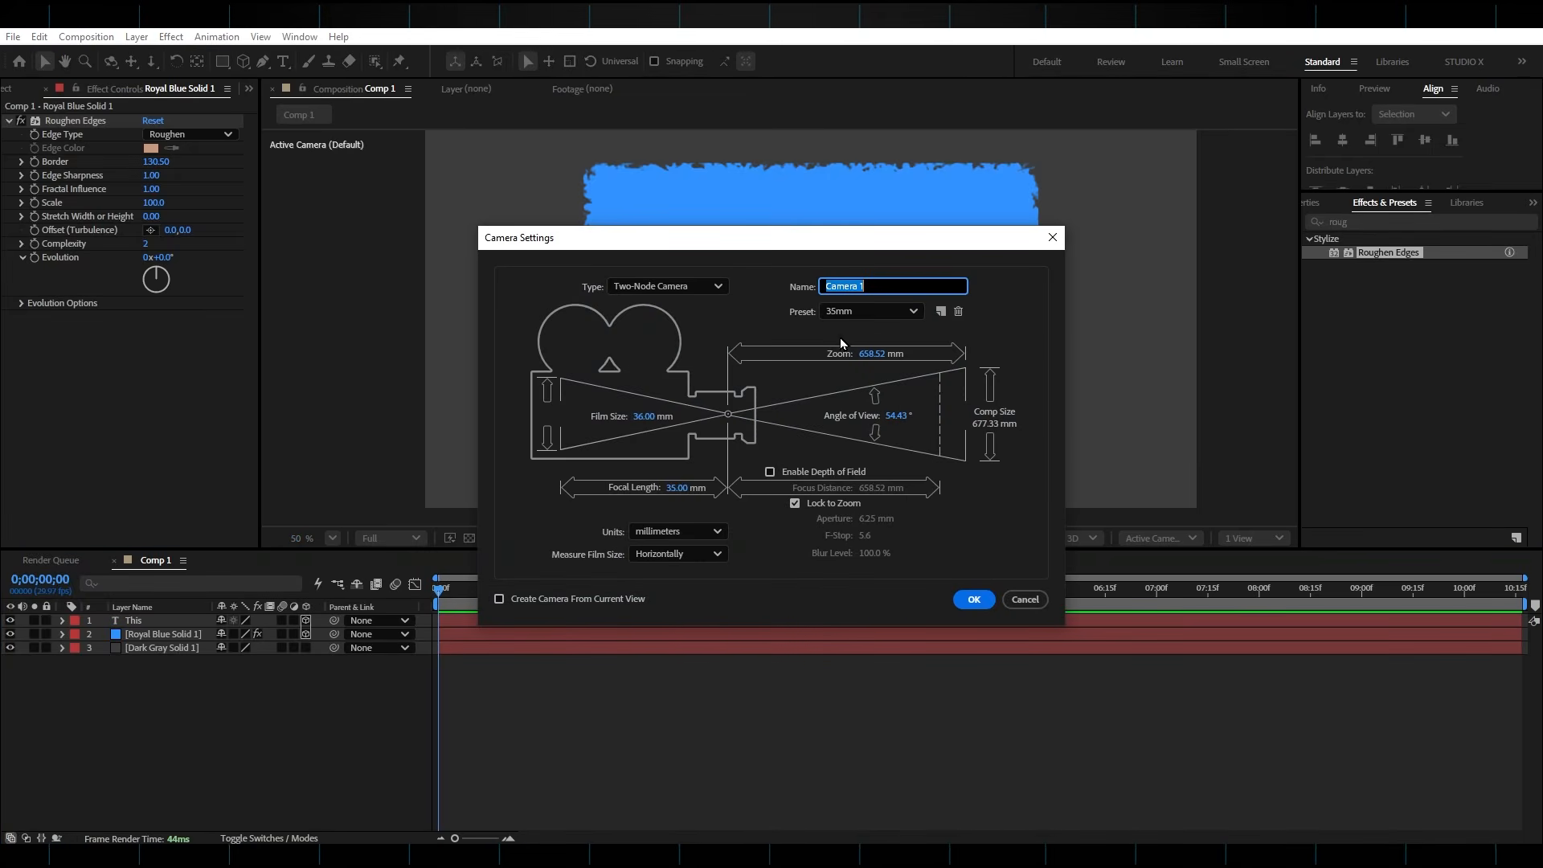
left_click(971, 602)
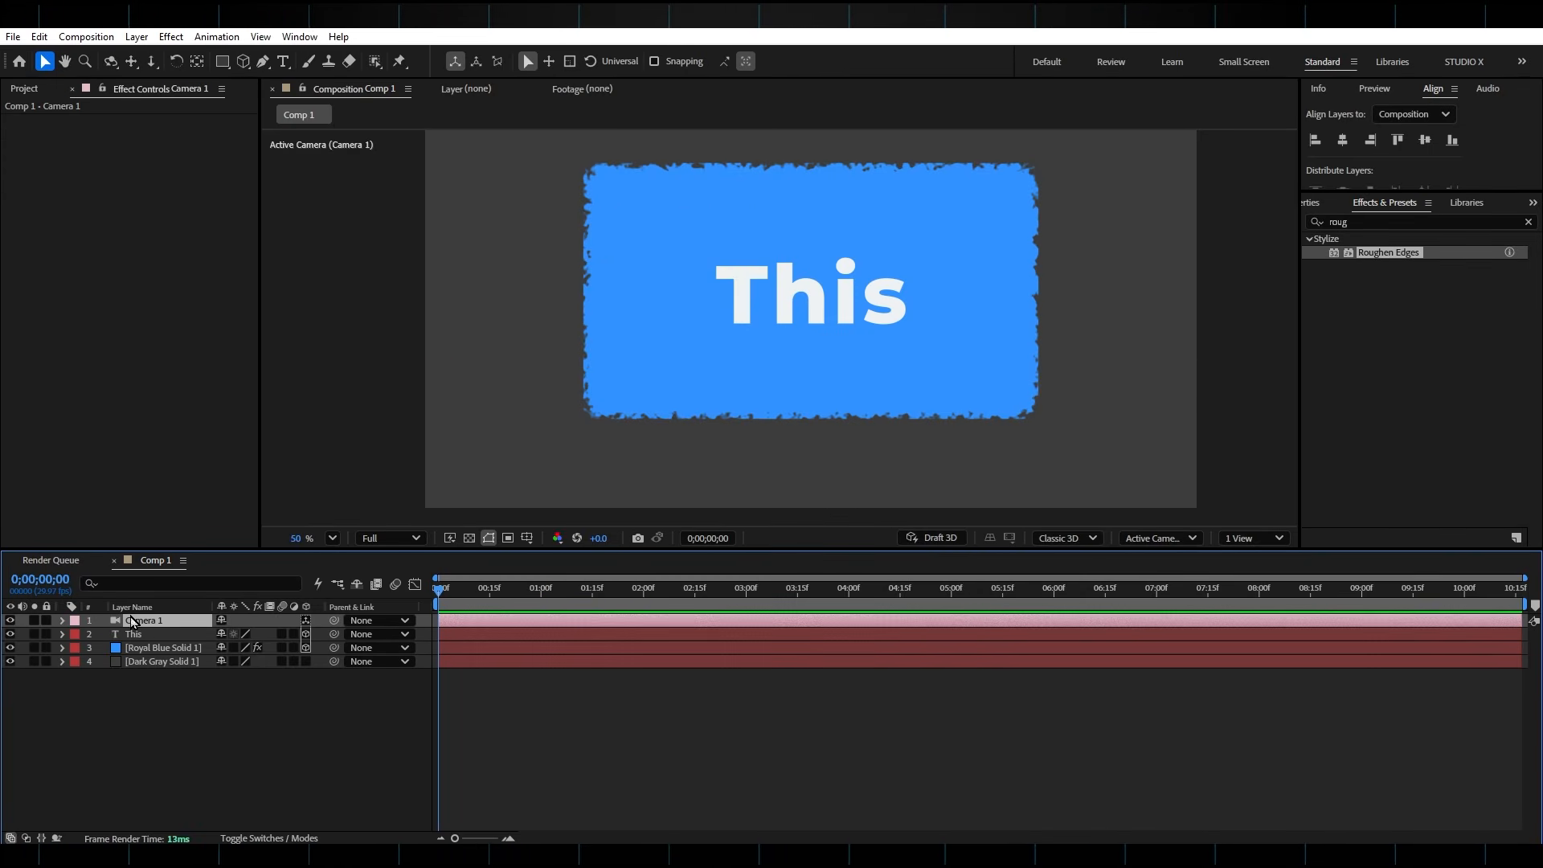
Set starting keyframes for the camera's Point of Interest and Position at 0;00;00;00
left_click(63, 620)
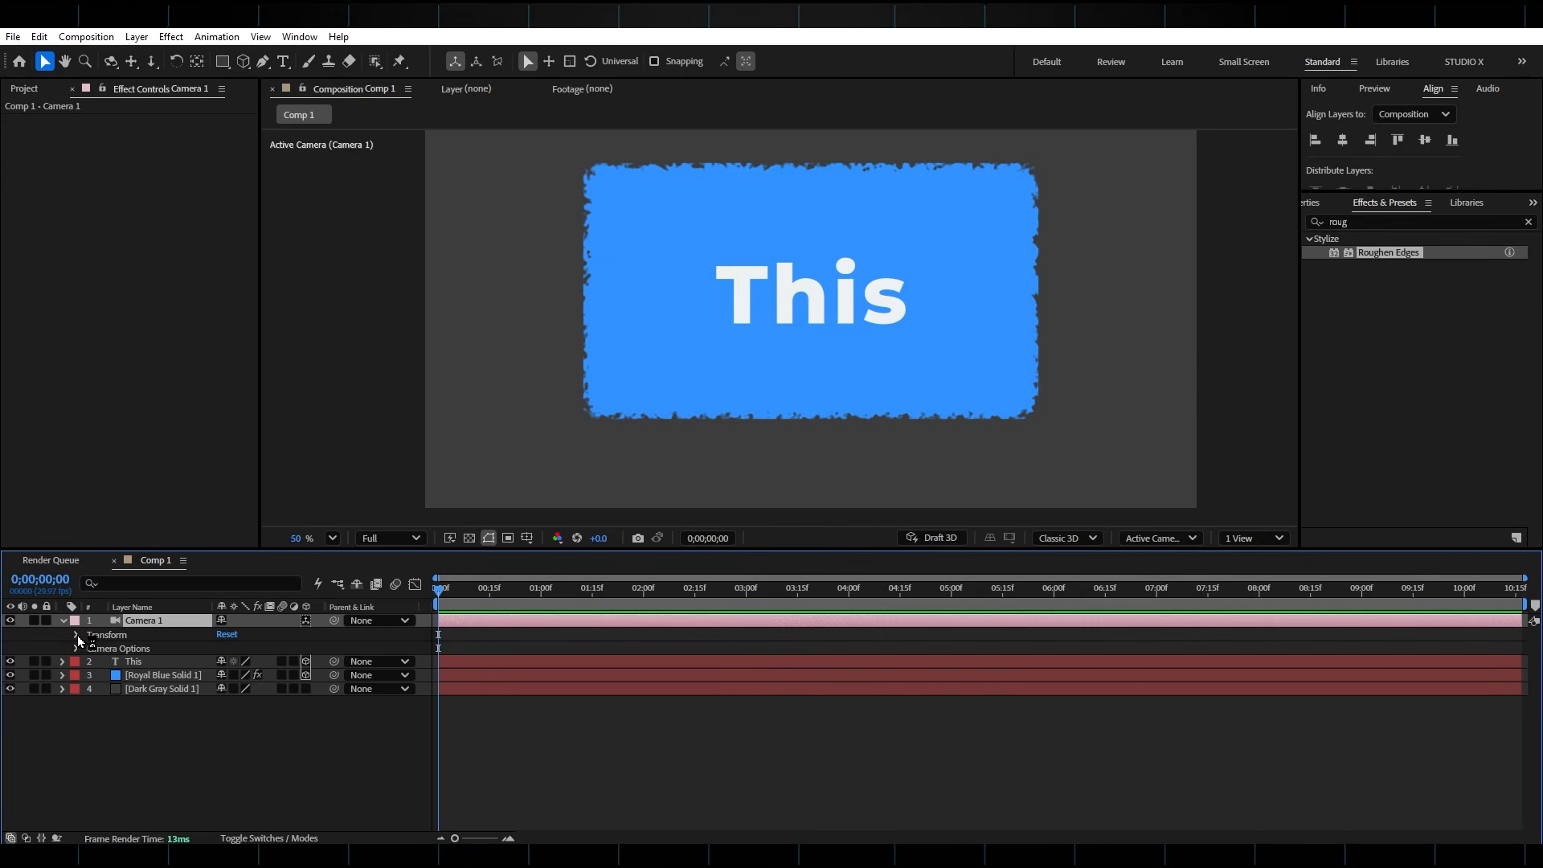
left_click(76, 635)
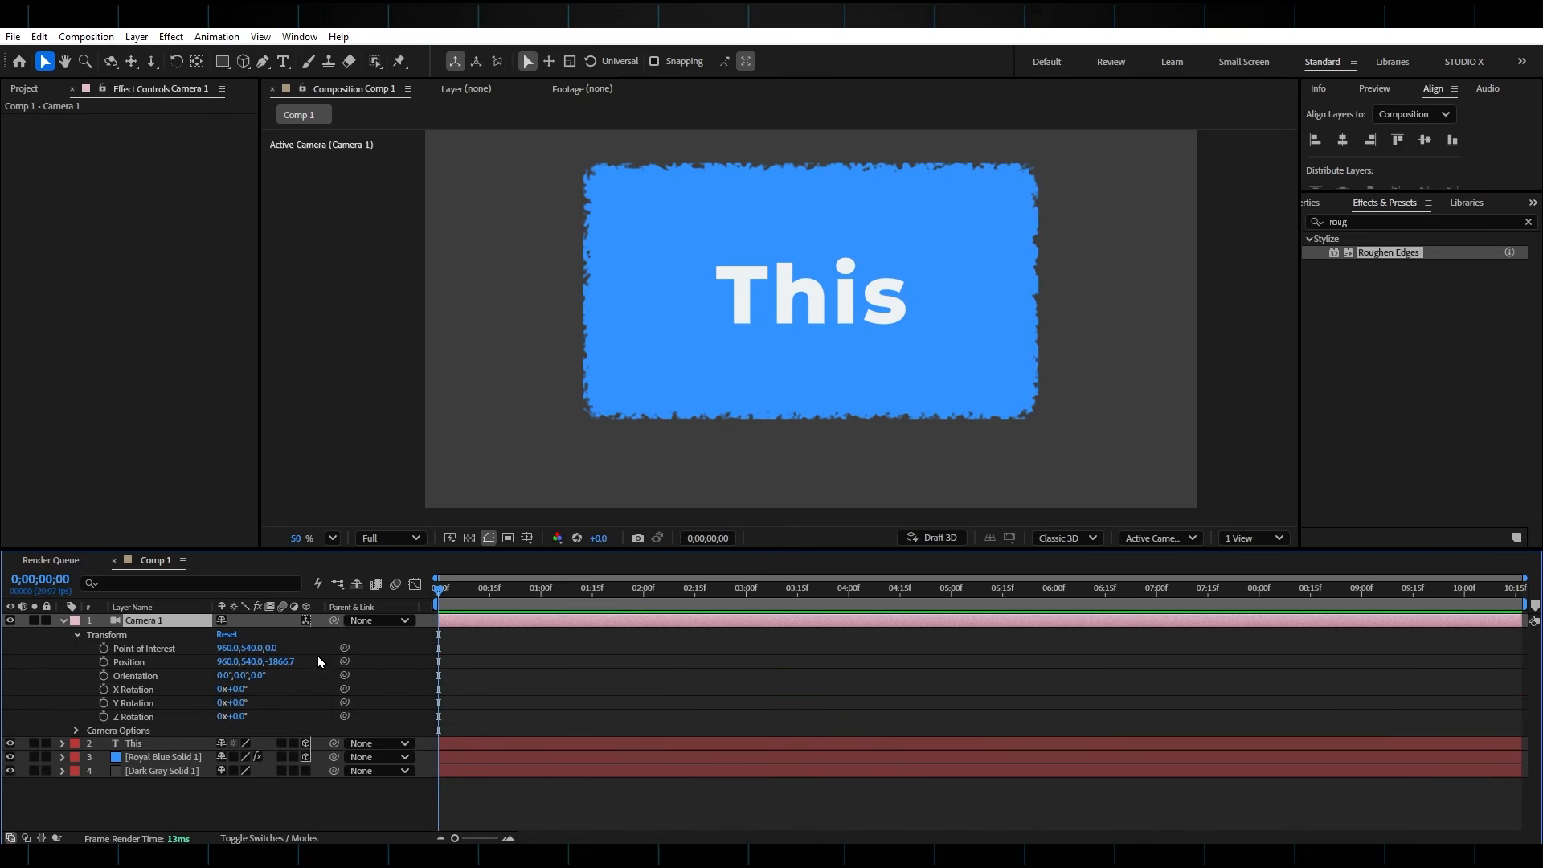
left_click_drag(228, 661, 199, 703)
key("ctrl+z")
left_click(104, 648)
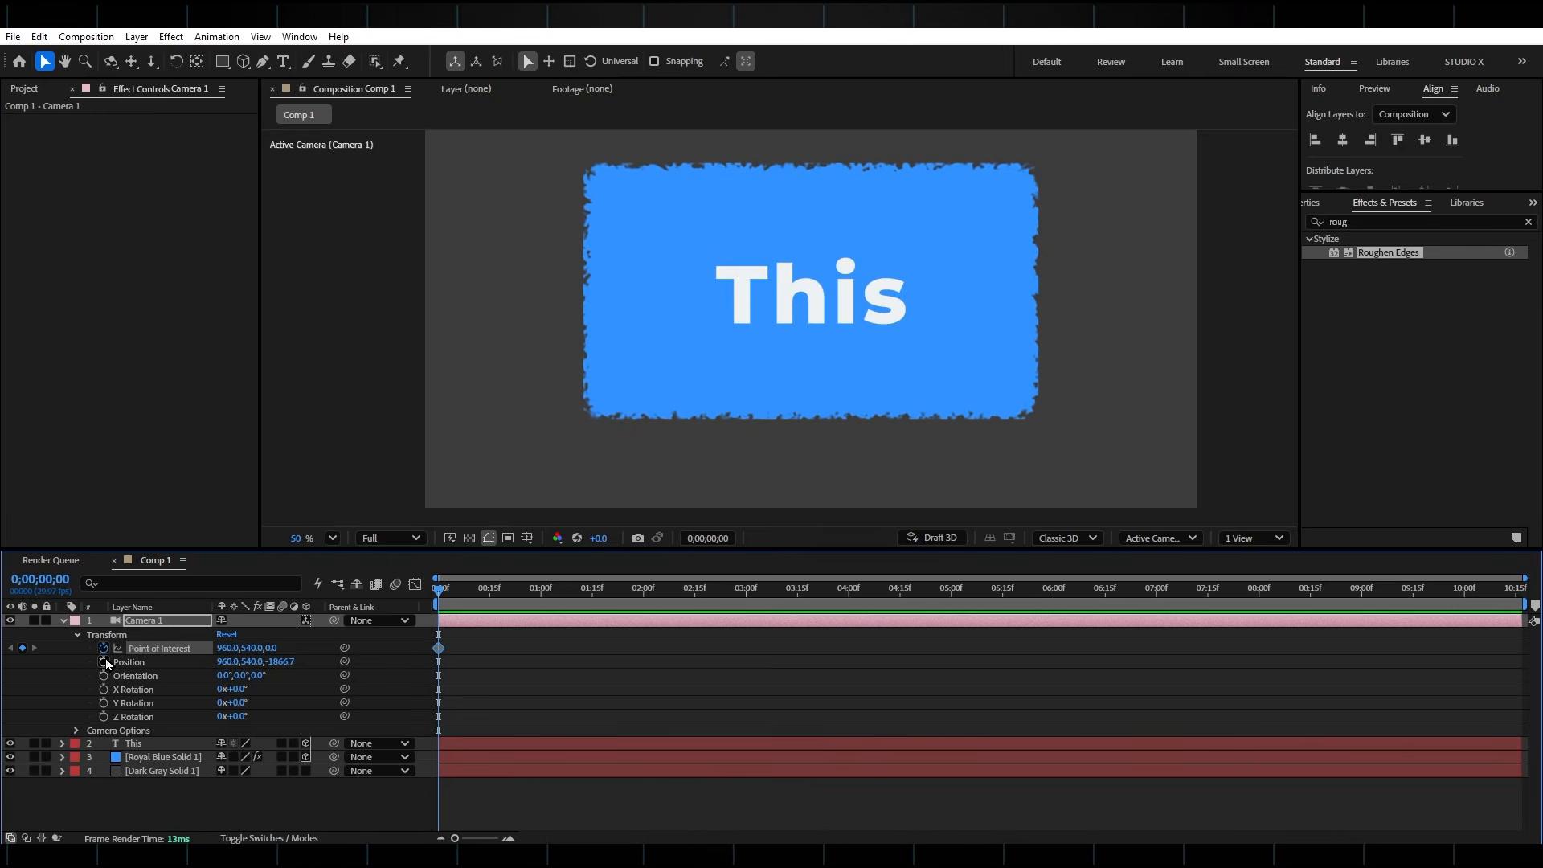
left_click(103, 661)
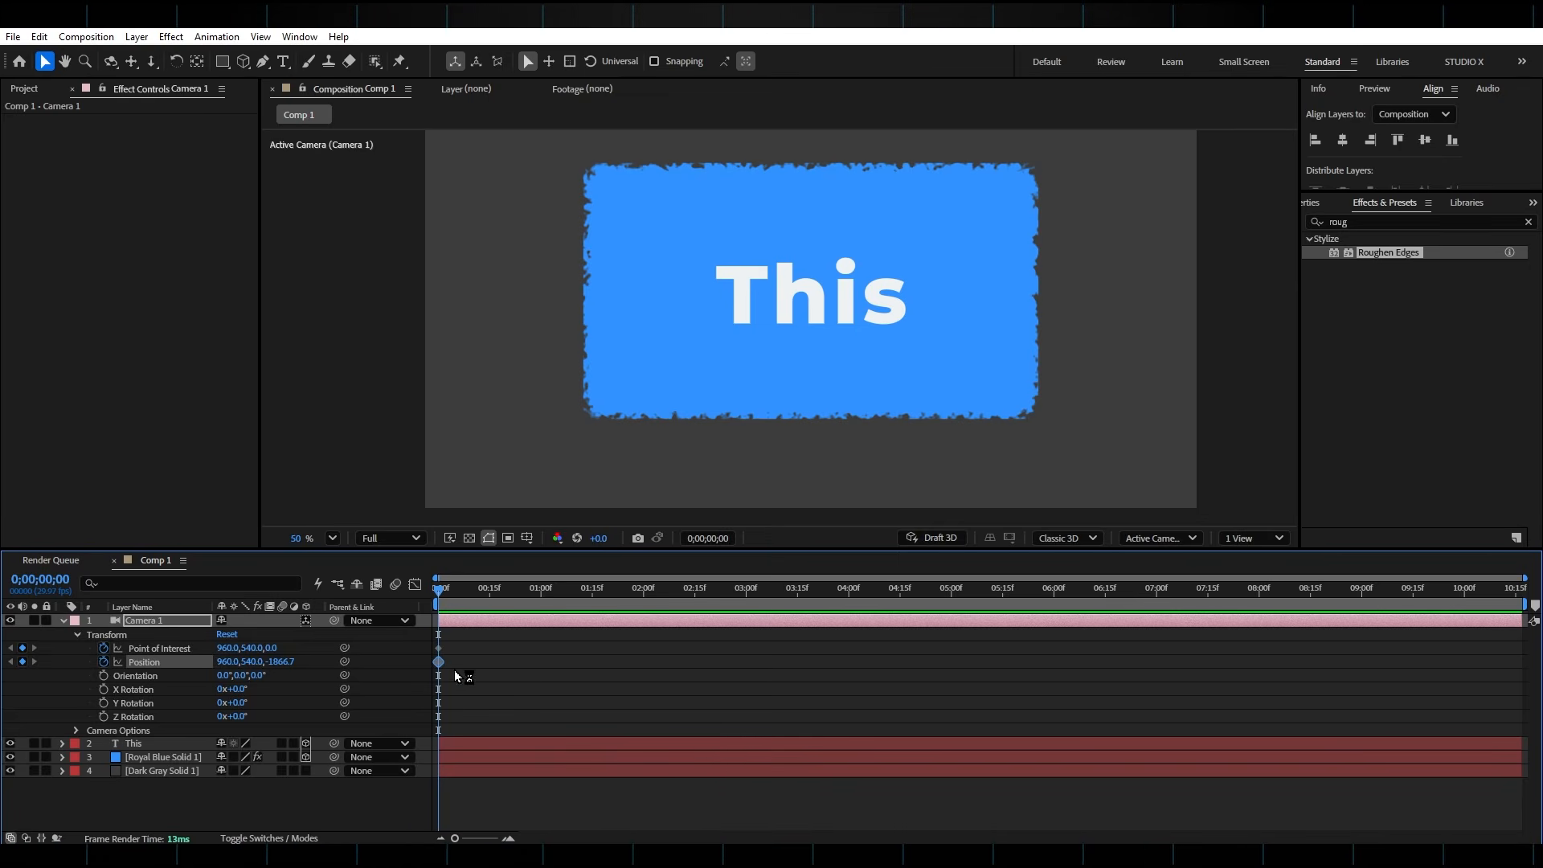
At 0;00;00;23, keyframe the camera's Z position at -2633.7 and its Point of Interest at 1572, 491
left_click_drag(447, 592, 516, 596)
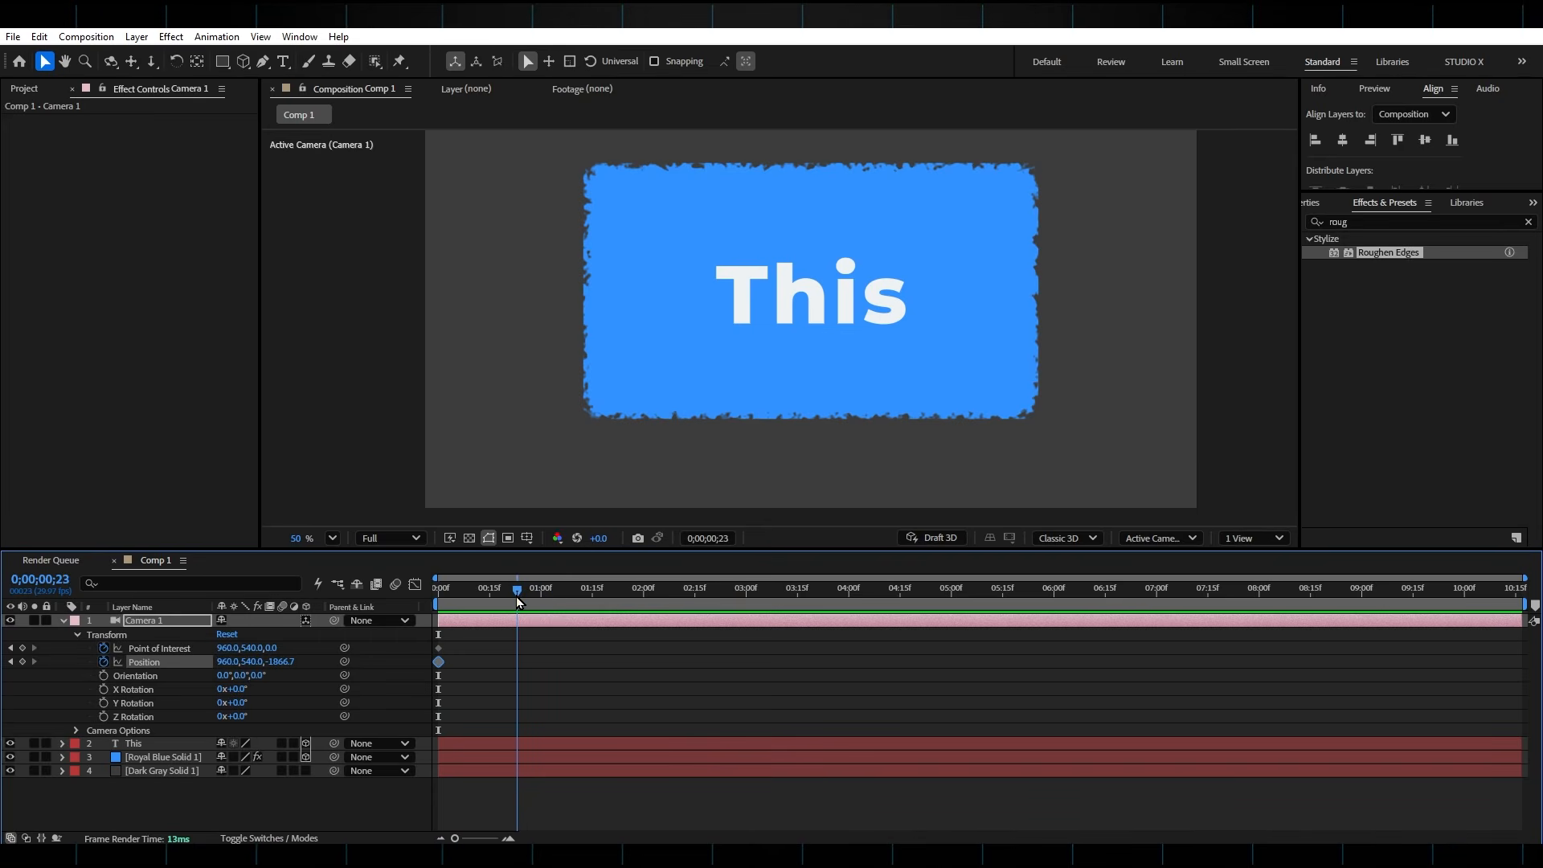
left_click_drag(289, 663, 55, 665)
left_click_drag(284, 664, 165, 664)
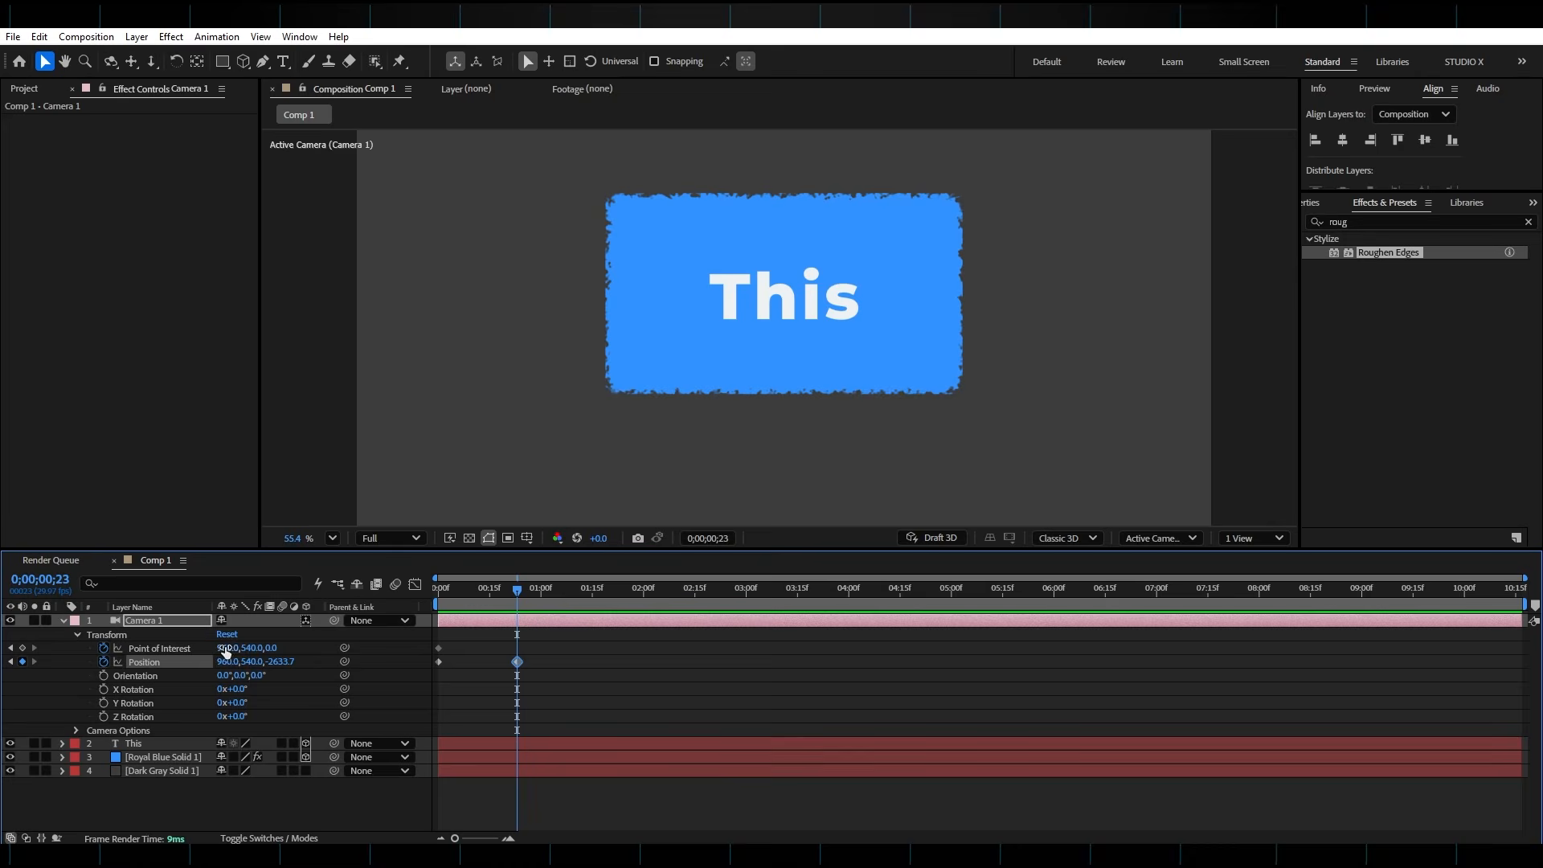
left_click_drag(229, 648, 703, 619)
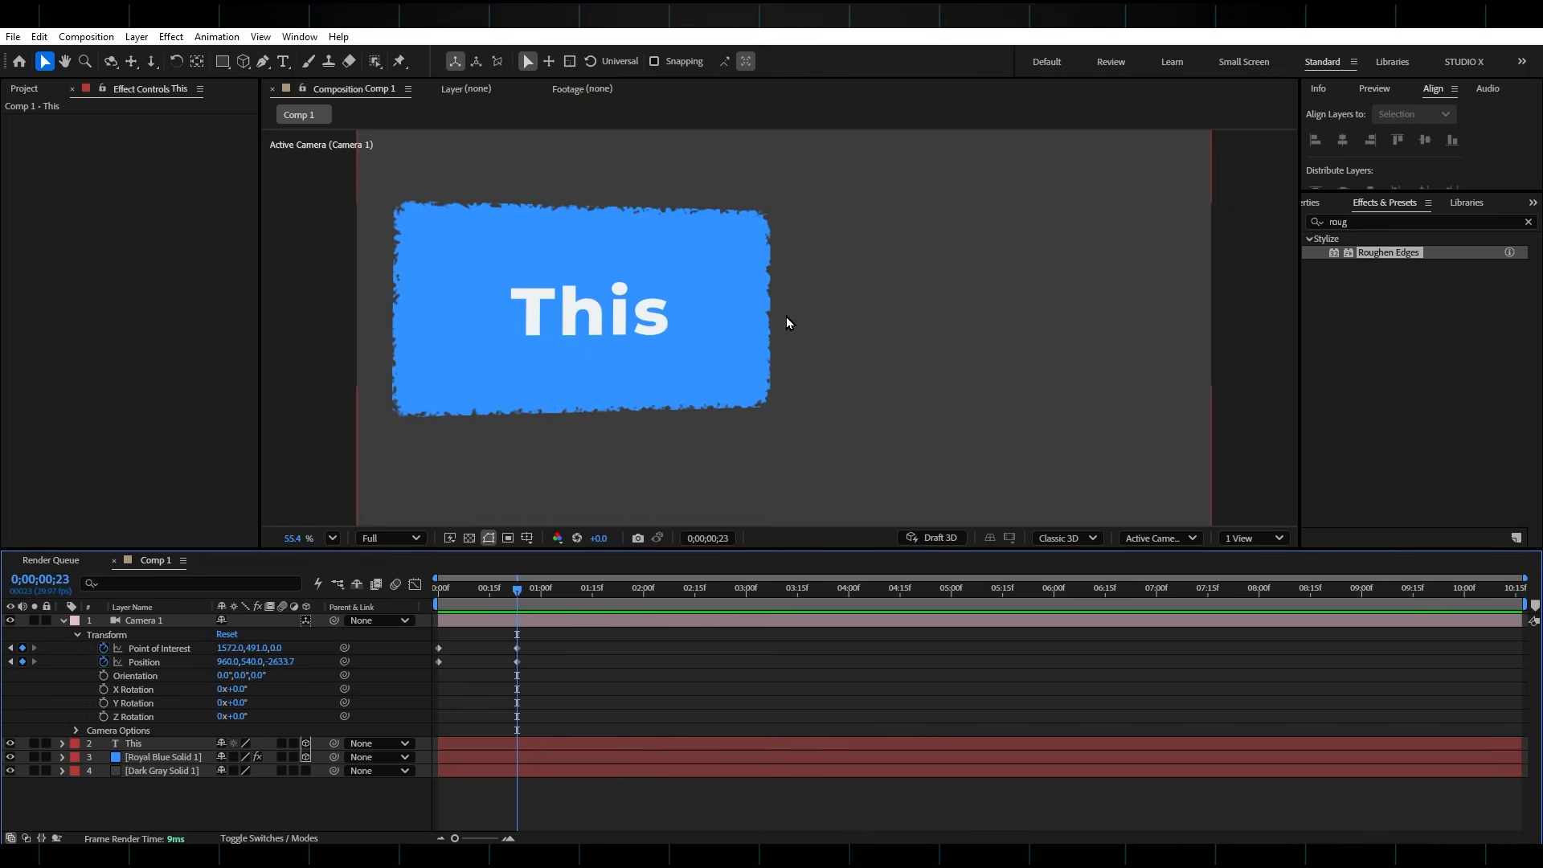
Duplicate the "This" text layer, set the copy's X position to 1801 and rotate its Y orientation to 26.4°
left_click(514, 740)
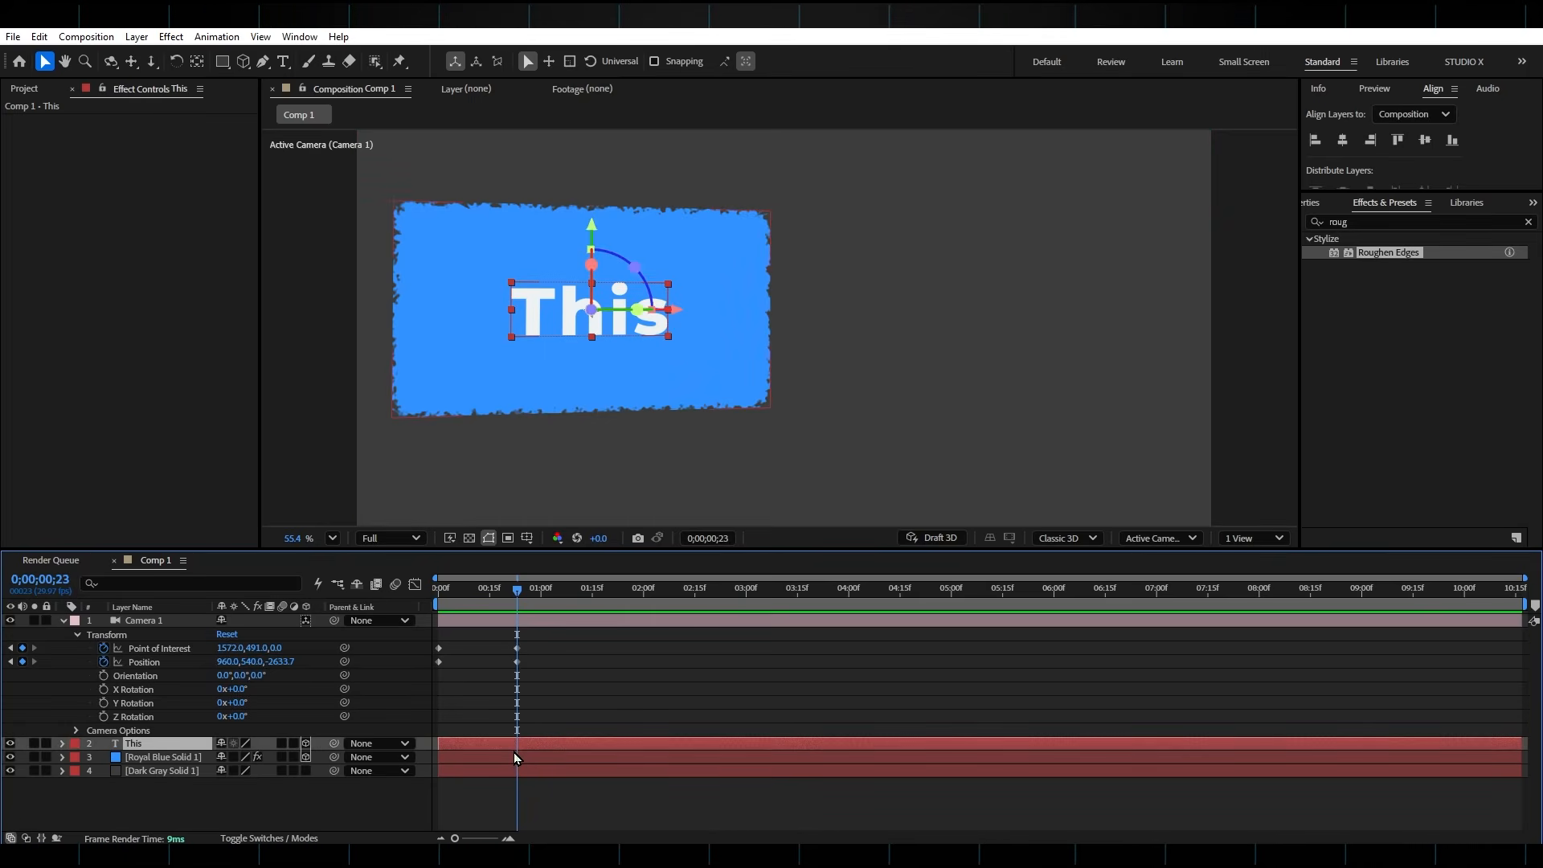
key("ctrl+d")
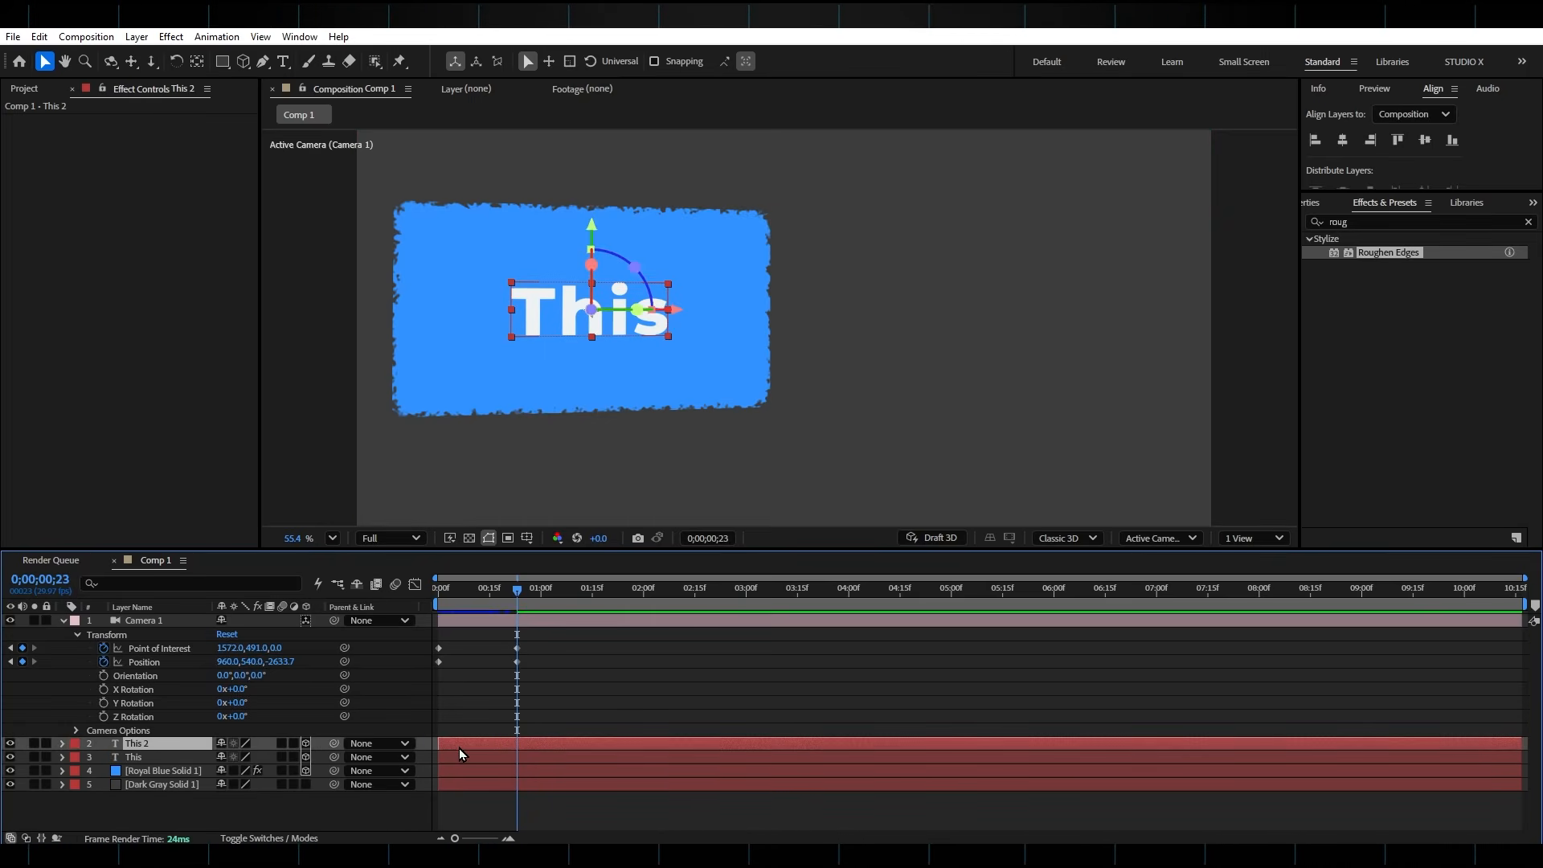
left_click(171, 740)
key("p")
left_click_drag(226, 763, 876, 735)
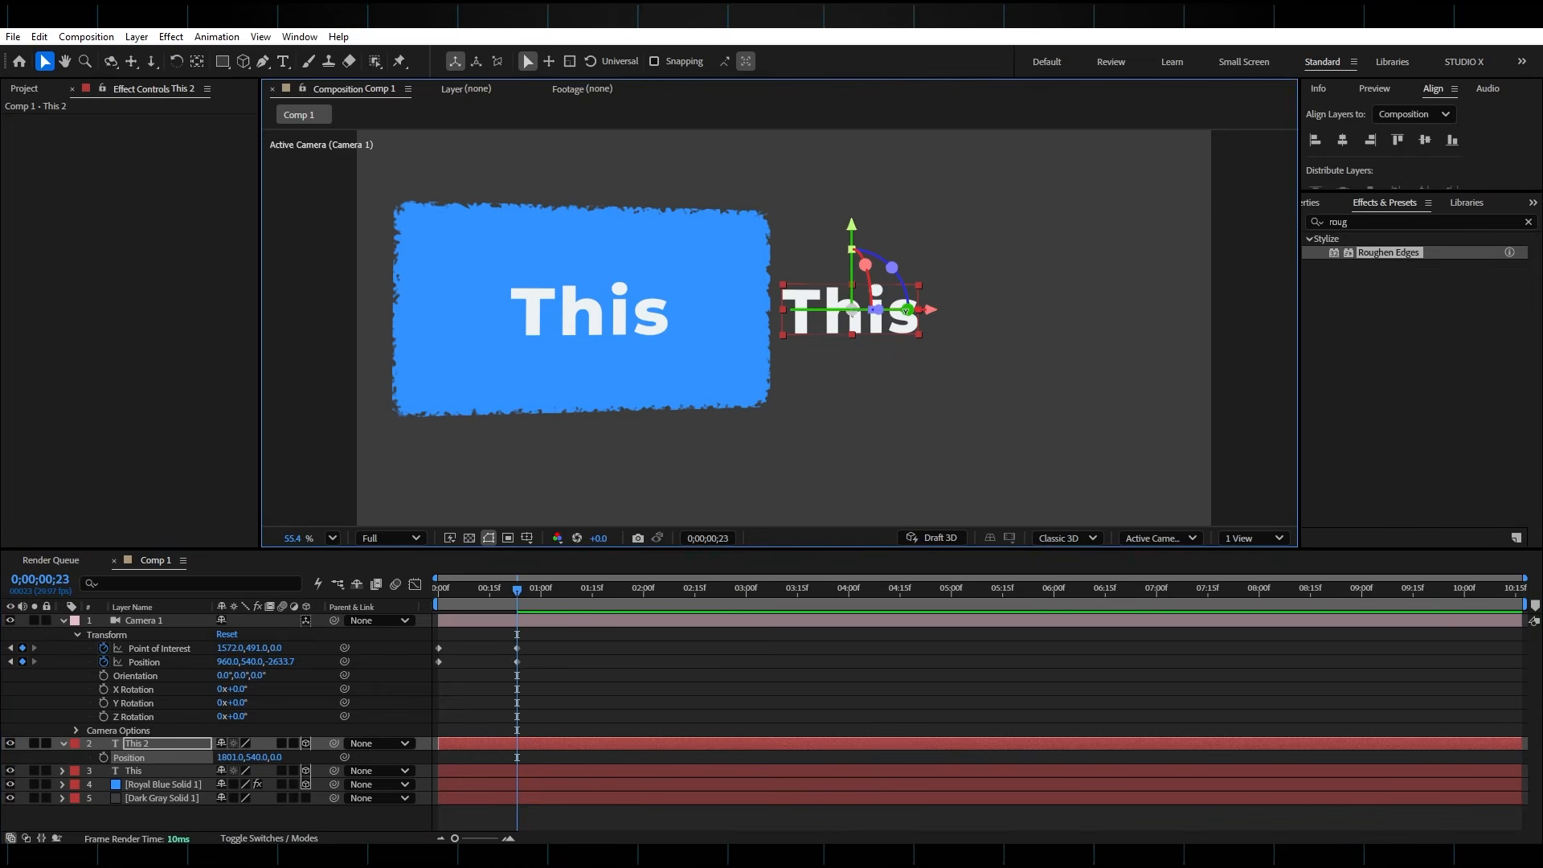
left_click_drag(915, 308, 877, 320)
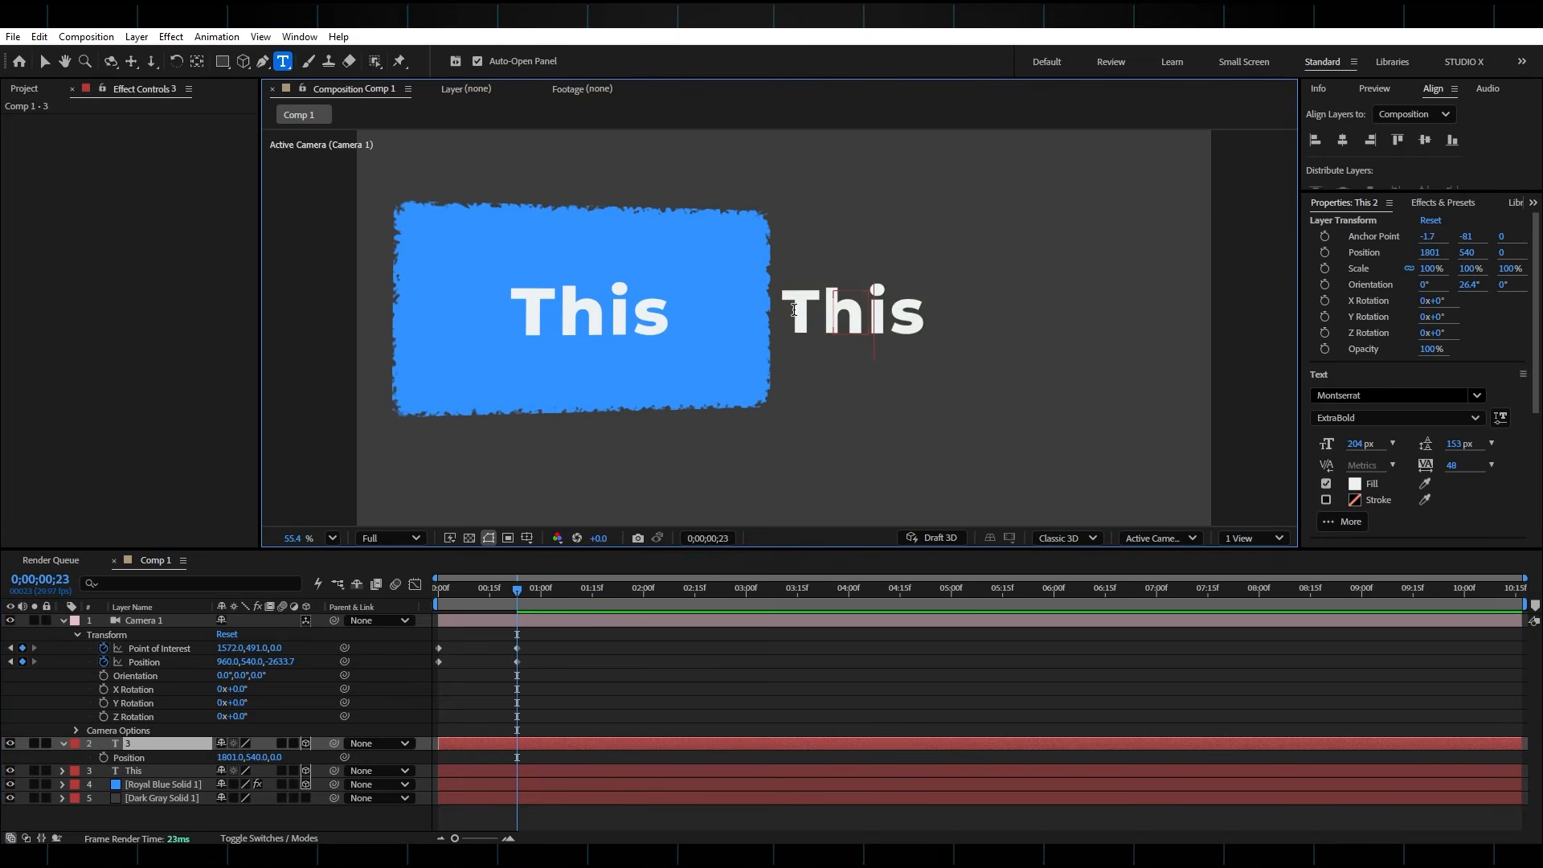
Replace the duplicated text with "3D" and set its font size to 409 px
double_click(799, 316)
type("3D")
left_click_drag(1357, 450, 1526, 447)
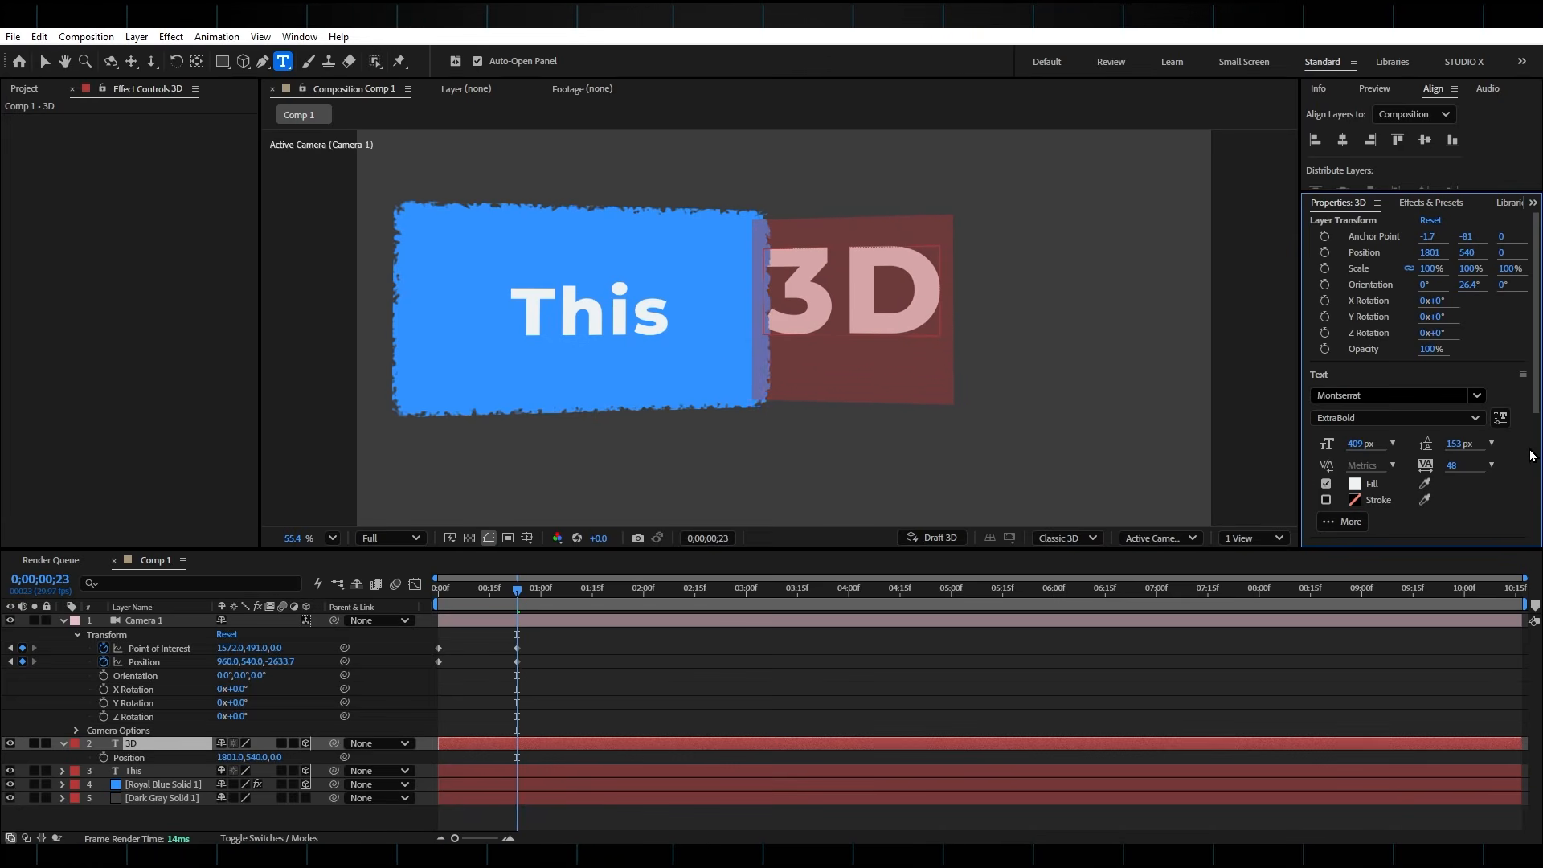
Move the "3D" text beside the blue solid to 1776.8, 579.8, -896.9 and rotate its Y orientation to 43.2°
key("v")
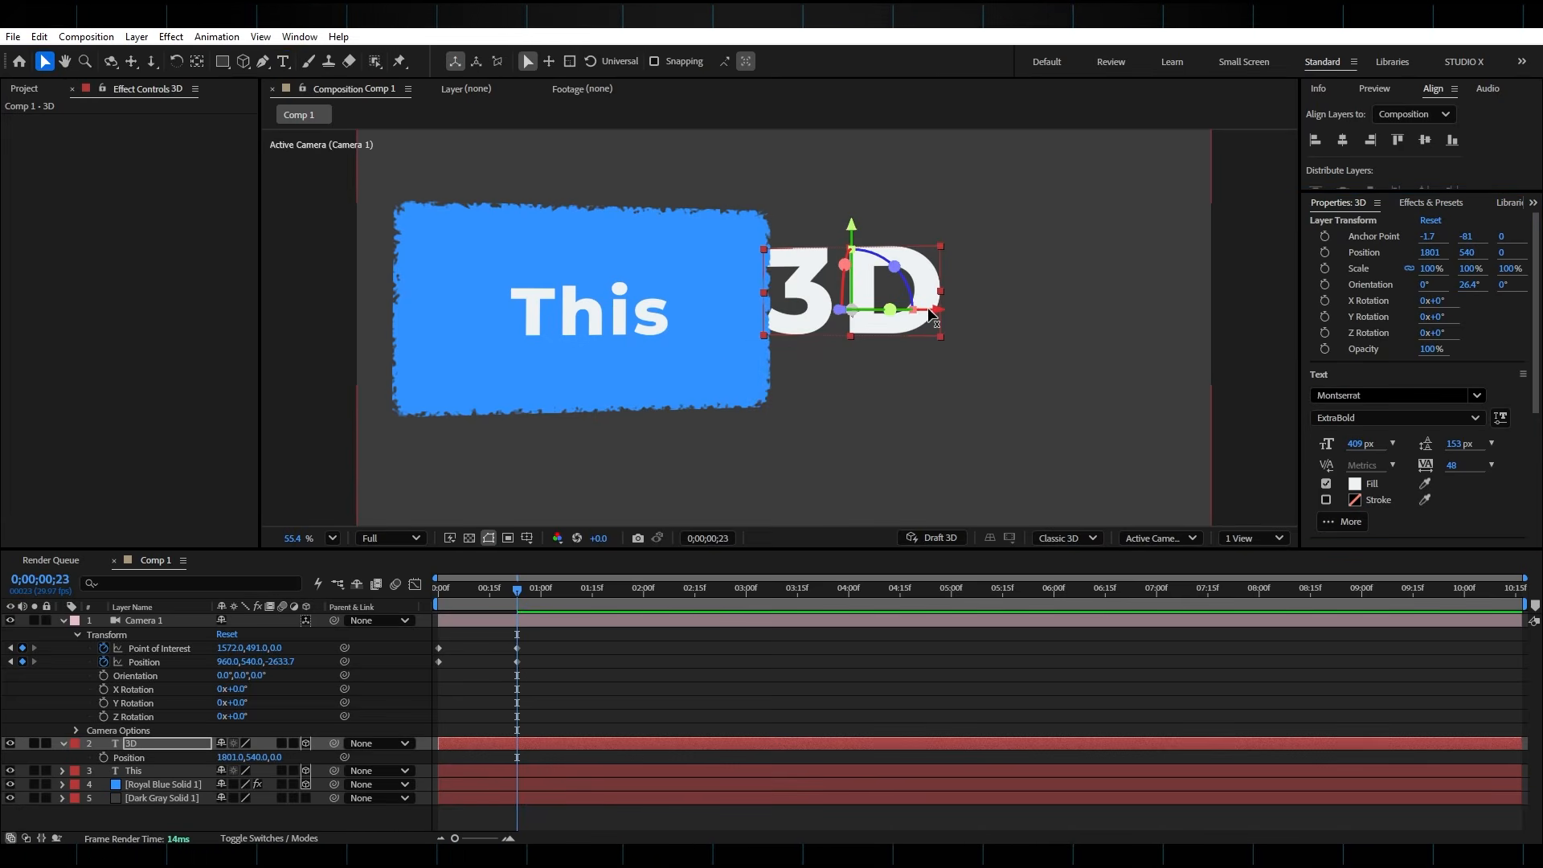
left_click_drag(928, 310, 1013, 319)
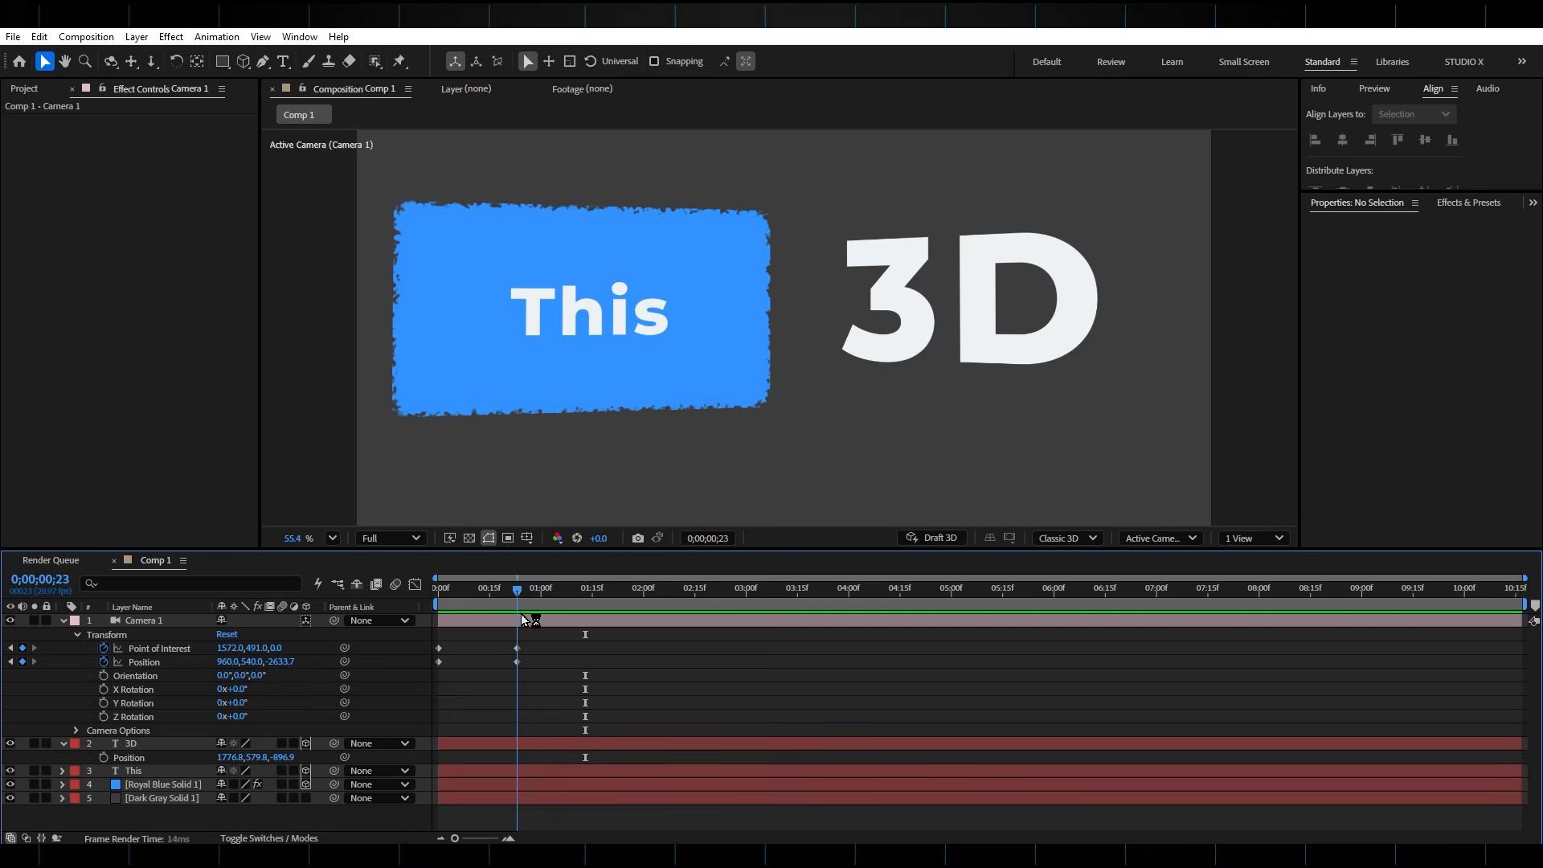
At 0;00;01;17, keyframe the camera's Z position at -3148.7 and its Point of Interest X at 371
left_click_drag(525, 616, 604, 619)
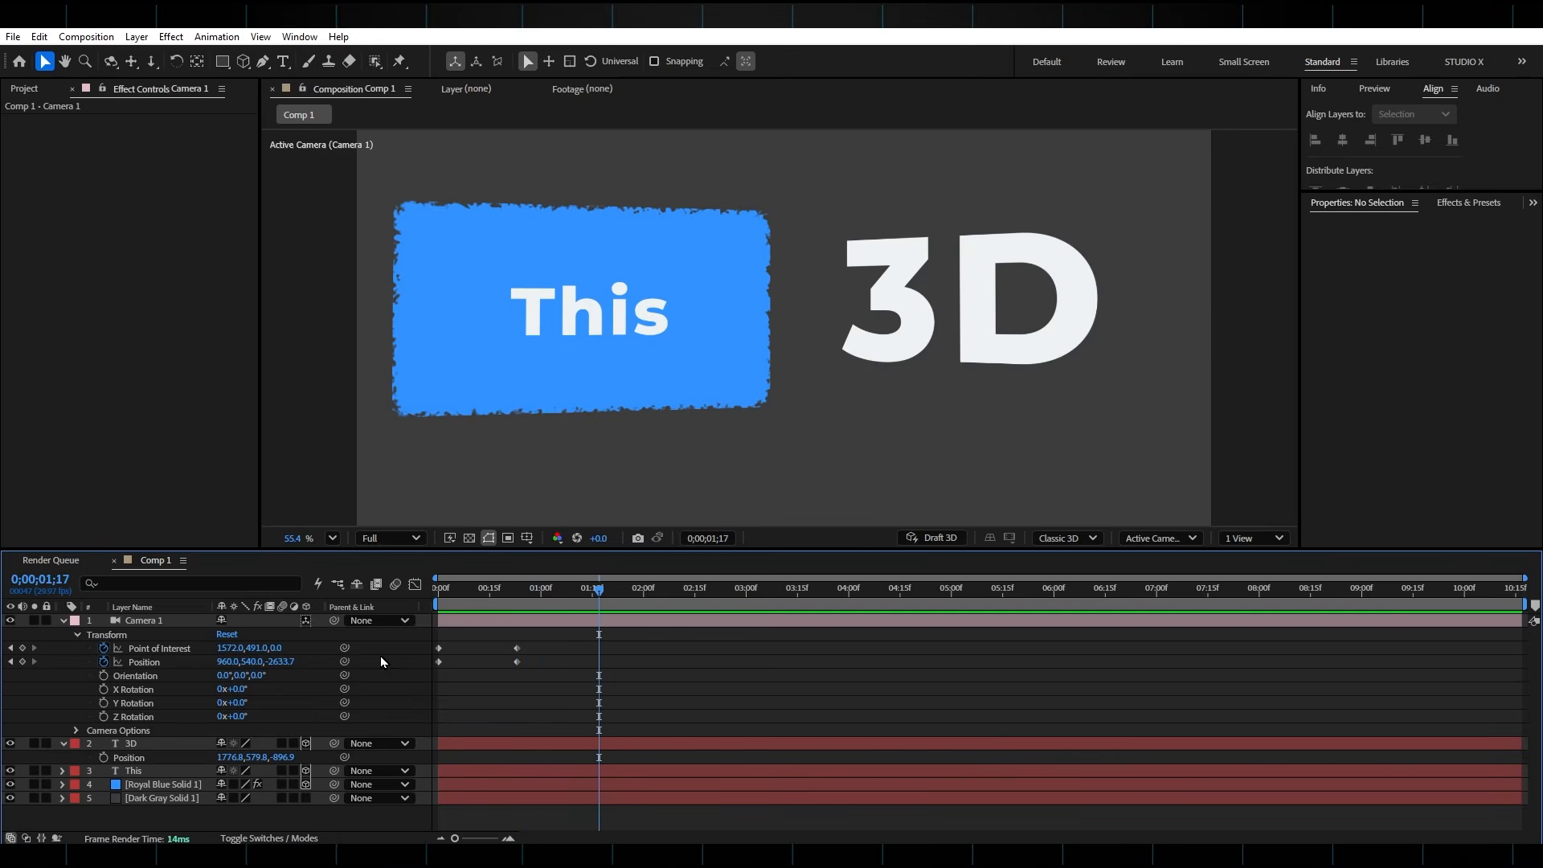
mouse_move(290, 662)
left_mouse_down()
mouse_move(261, 662)
mouse_move(275, 668)
left_mouse_up()
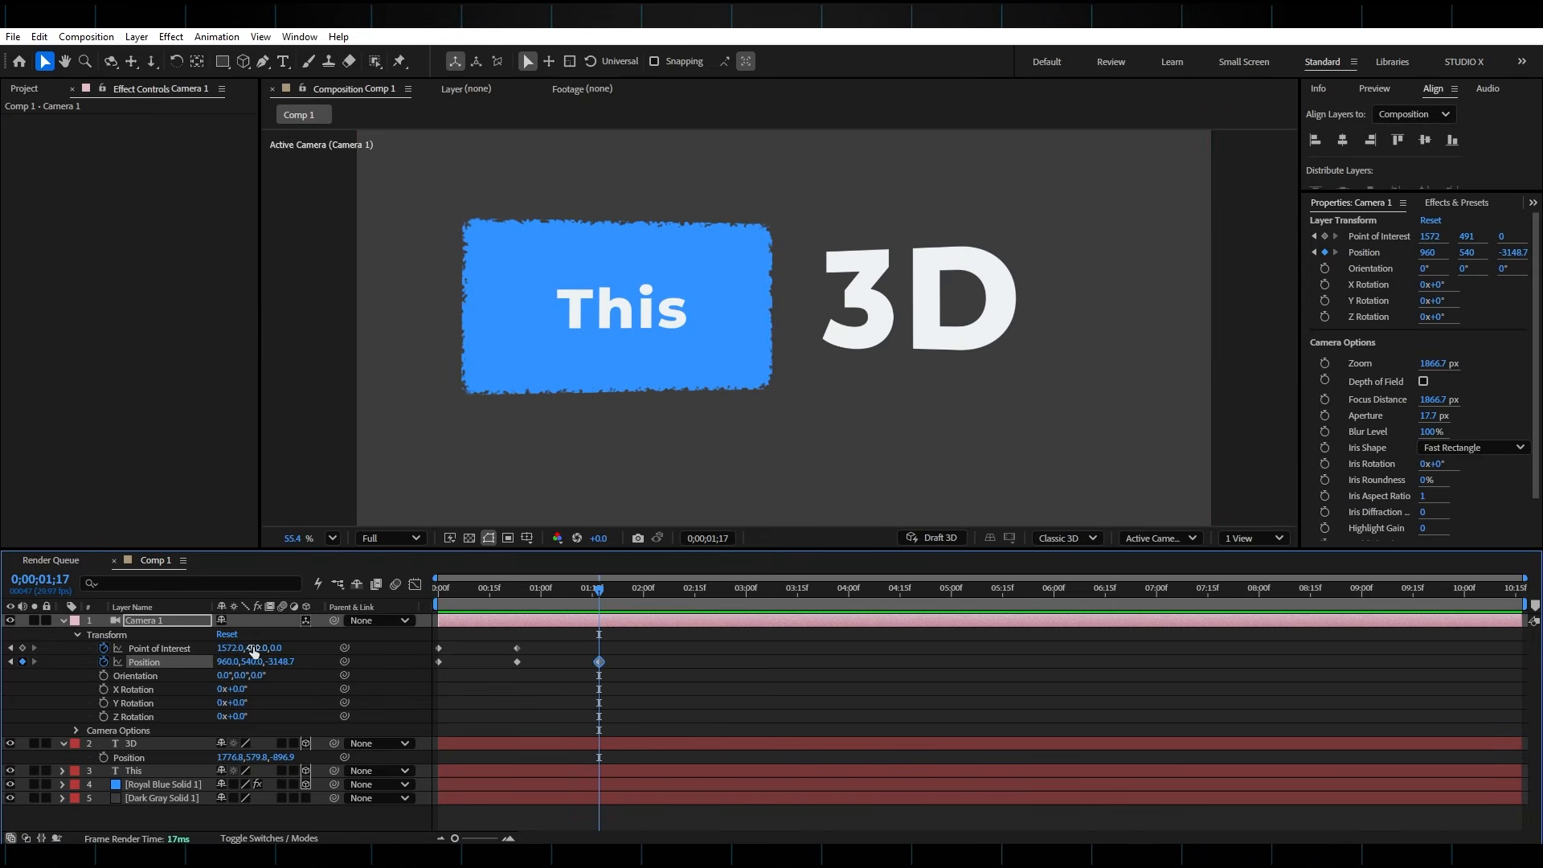
left_click_drag(230, 649, 177, 652)
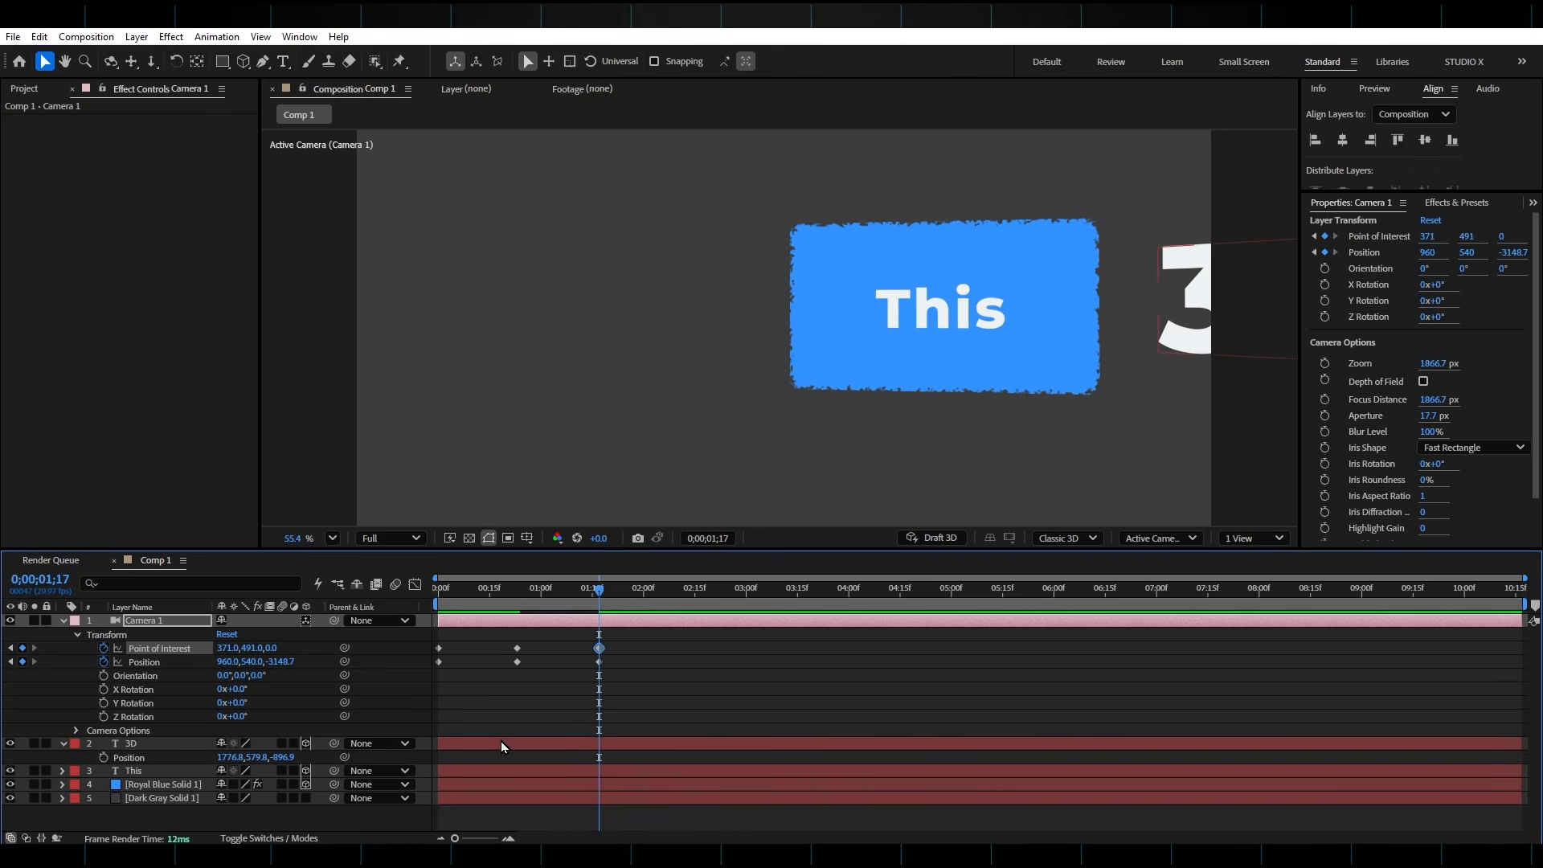
Duplicate the "3D" layer as "CAMERA" text at 177 px, placed at 193.7, 531.2, -1548.2 with a Y orientation of 326.4°
left_click(501, 743)
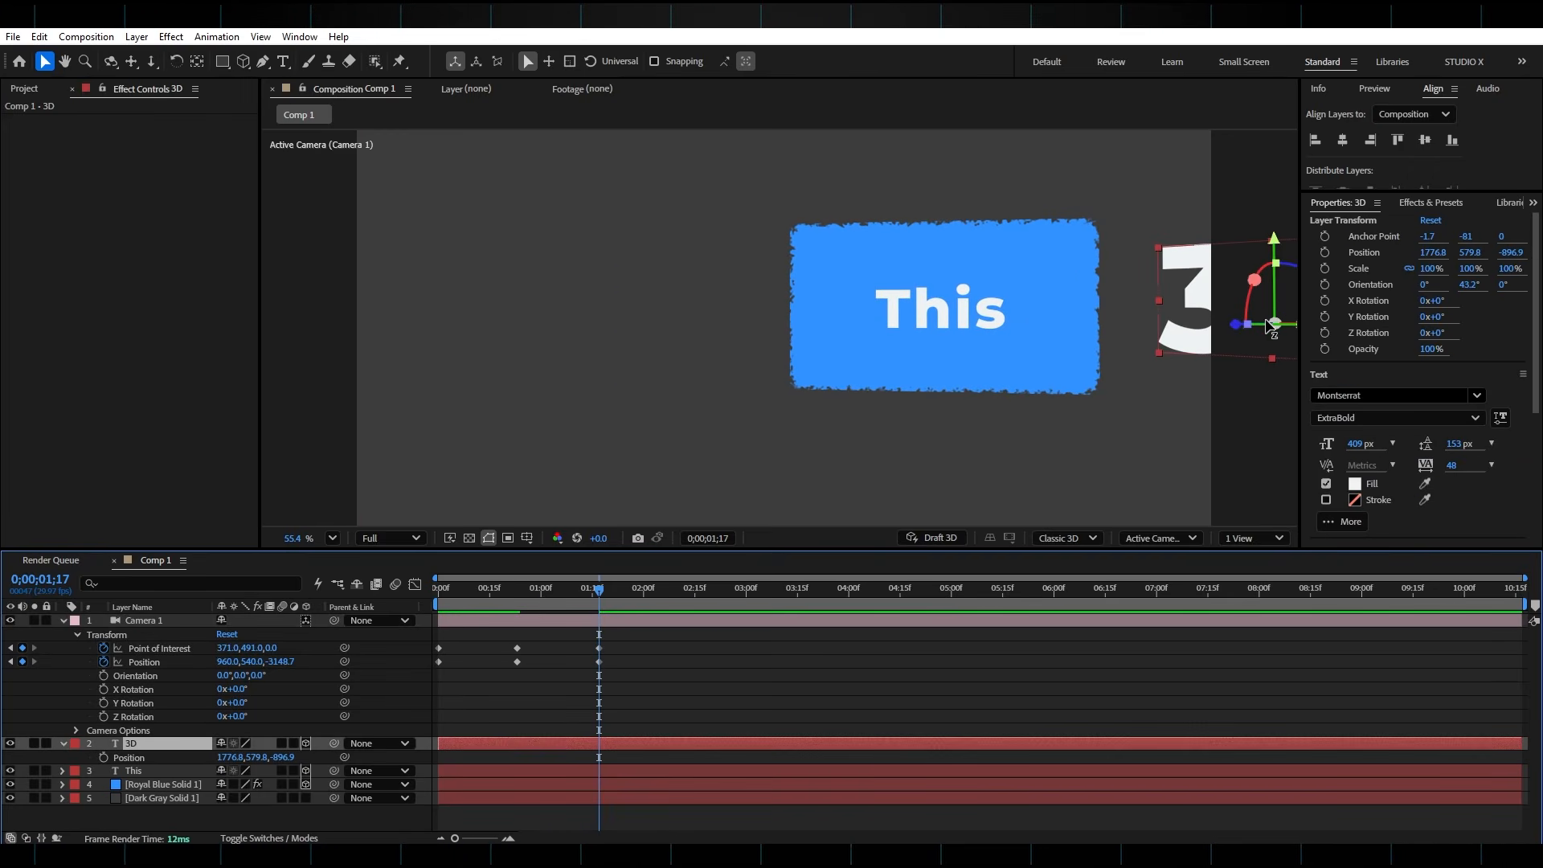
key("ctrl+d")
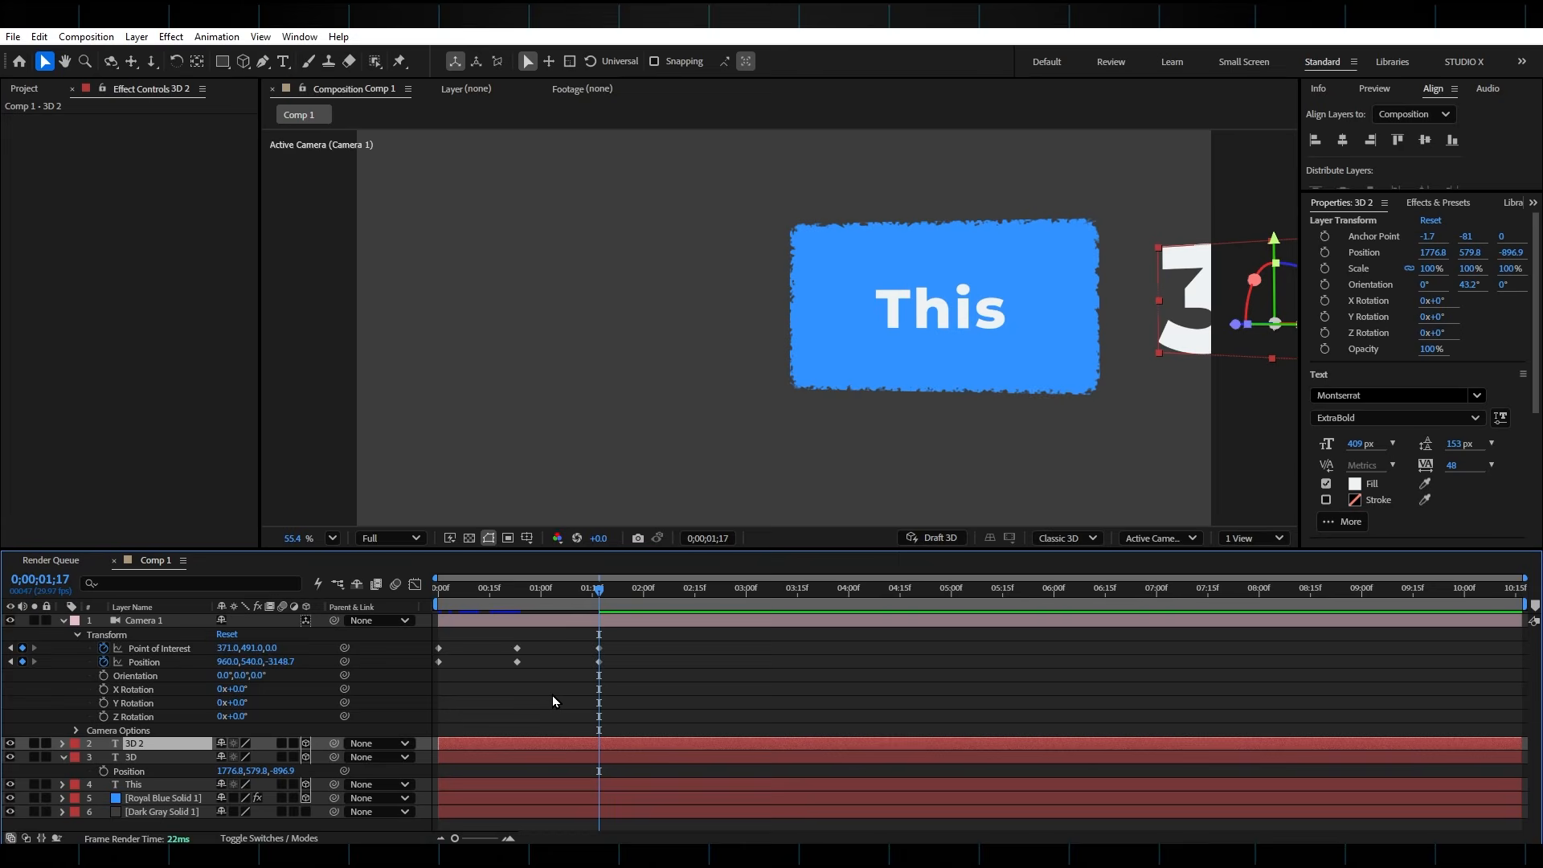
left_click_drag(232, 758, 197, 758)
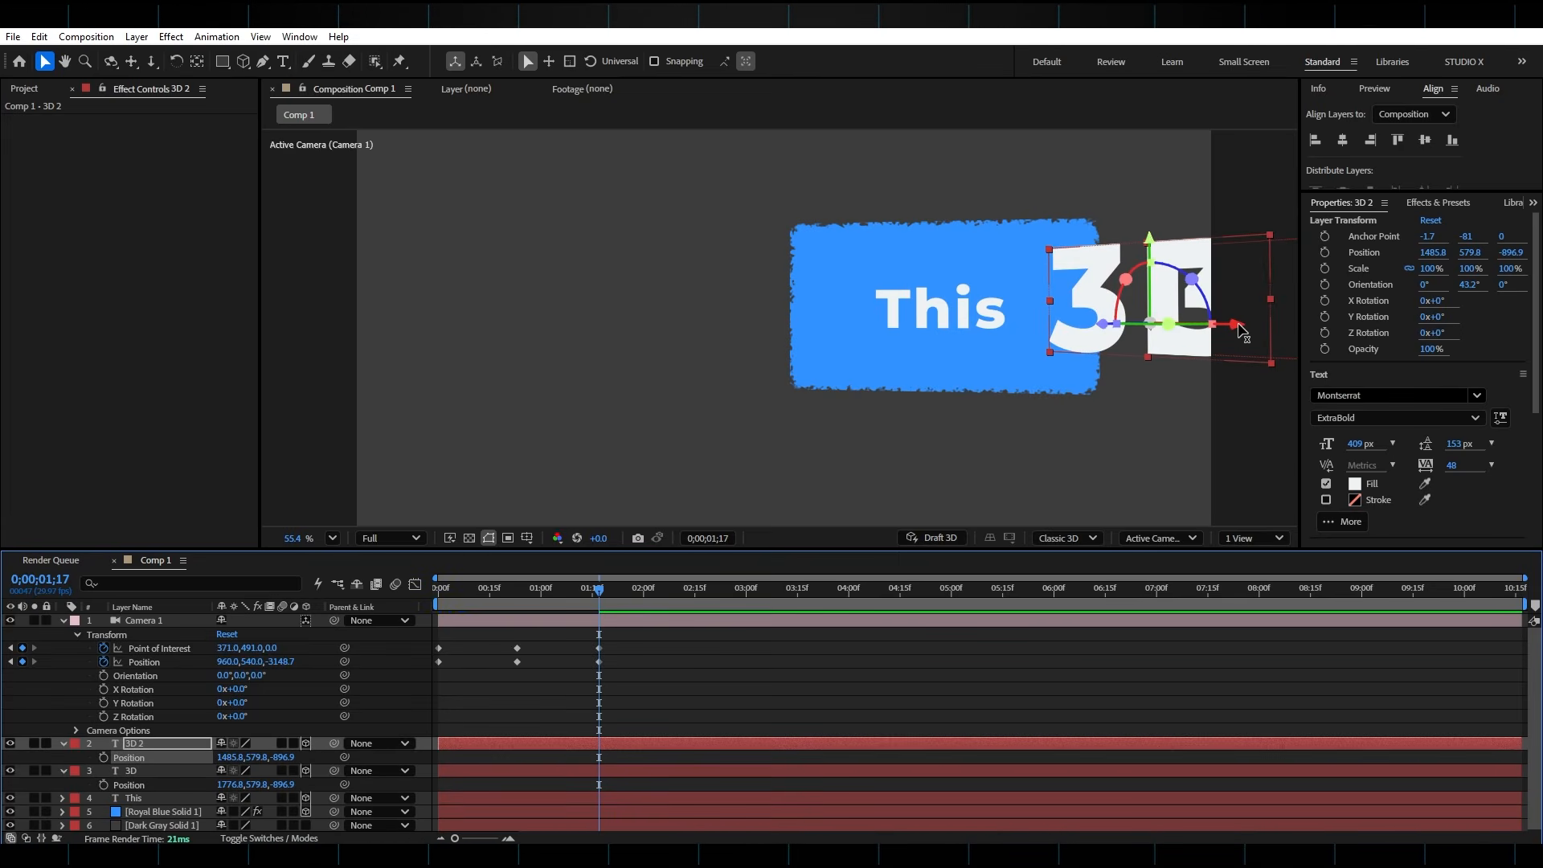
left_click_drag(1237, 324, 756, 341)
key("ctrl+z")
left_click_drag(1097, 313, 598, 337)
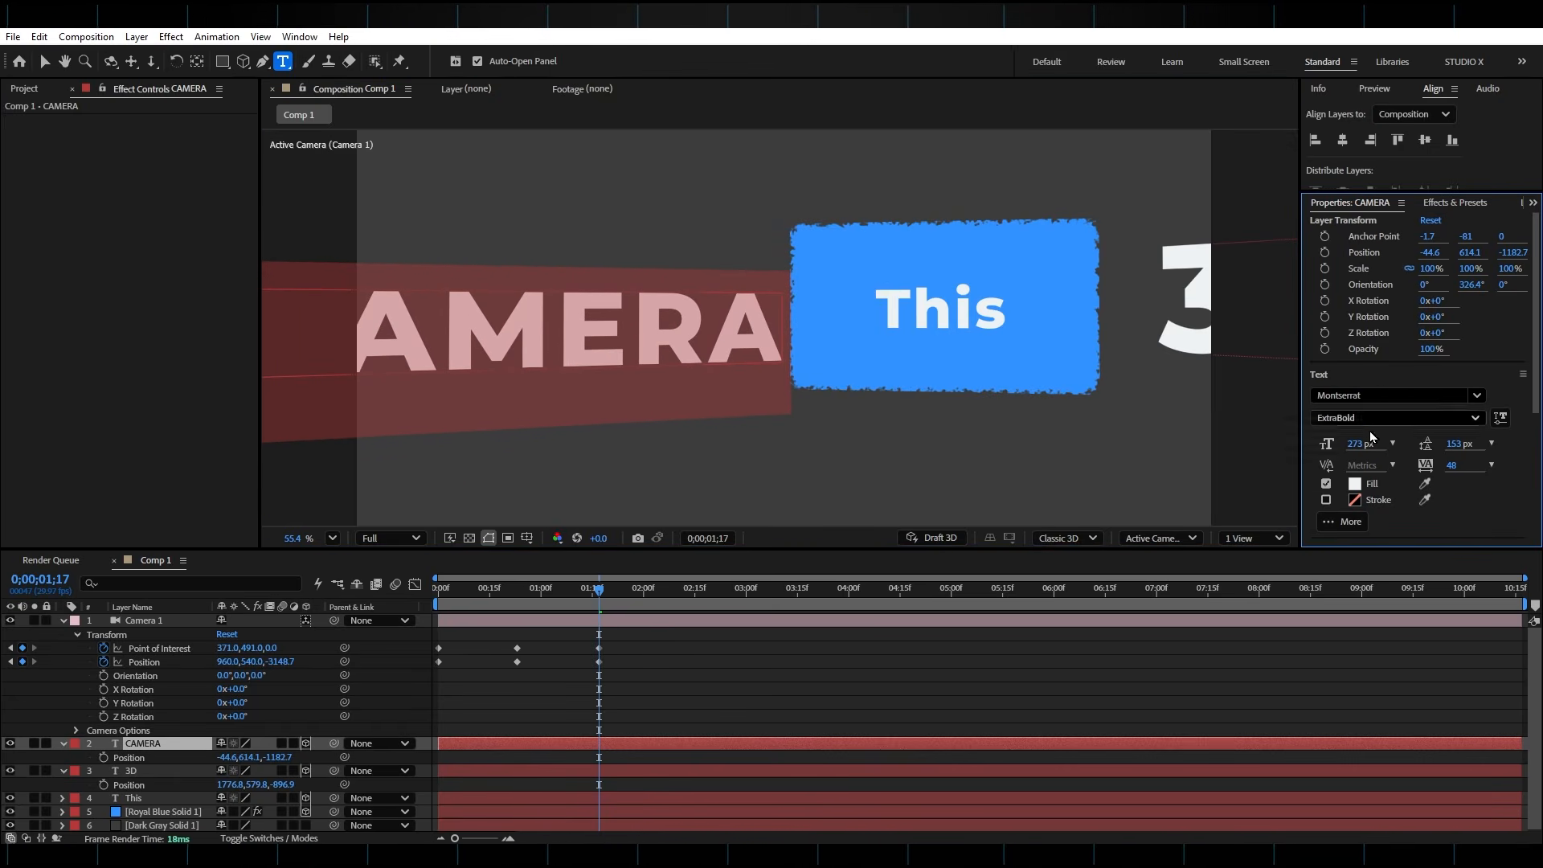
left_click_drag(1362, 445, 1321, 449)
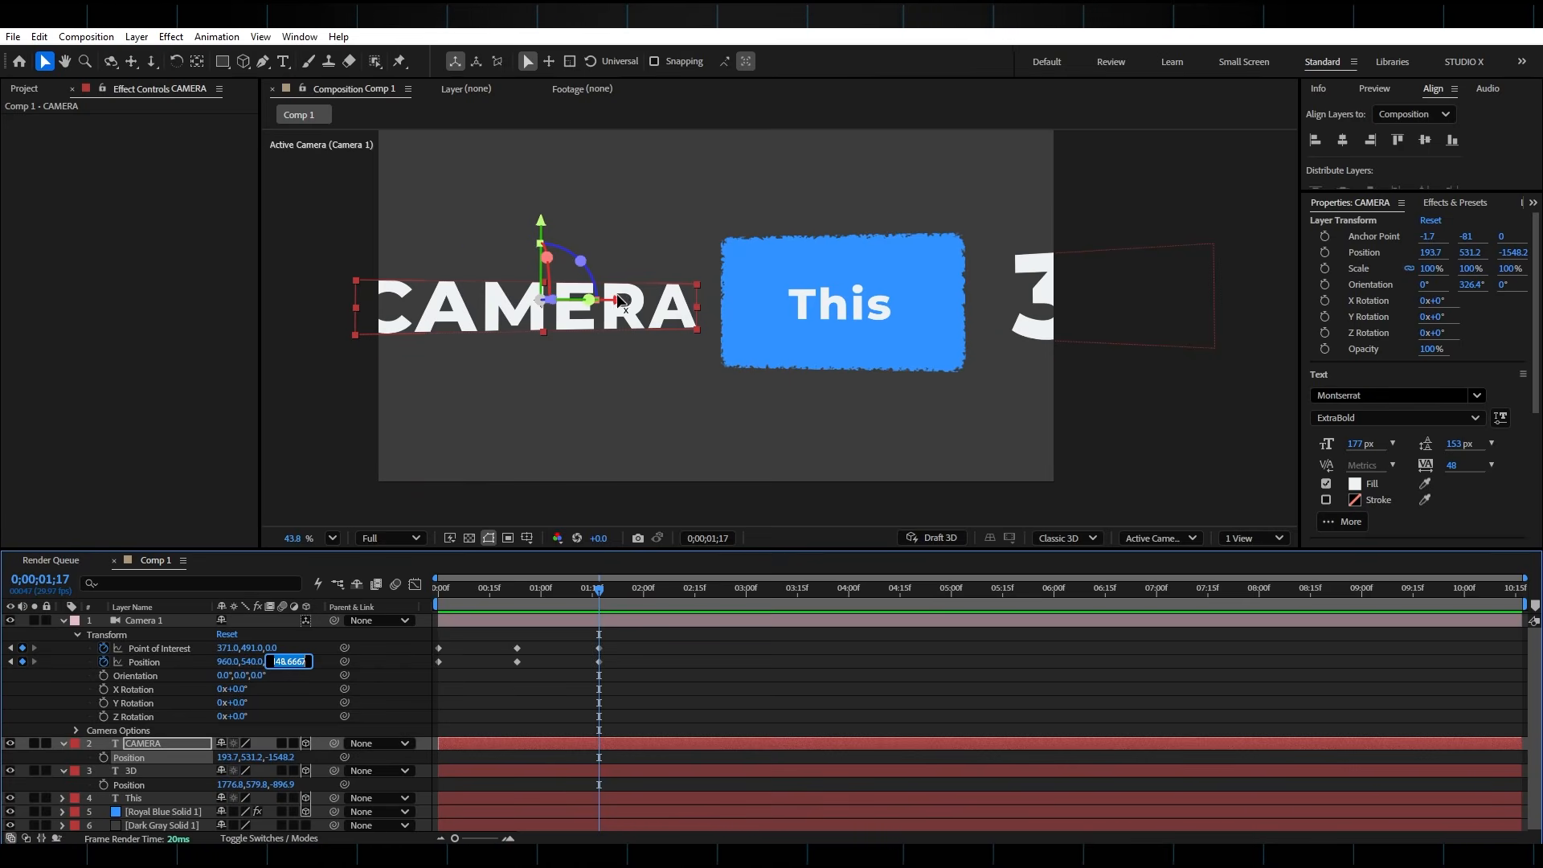
Set the camera's Z position at 0;00;01;17 to -3539.7
key("Return")
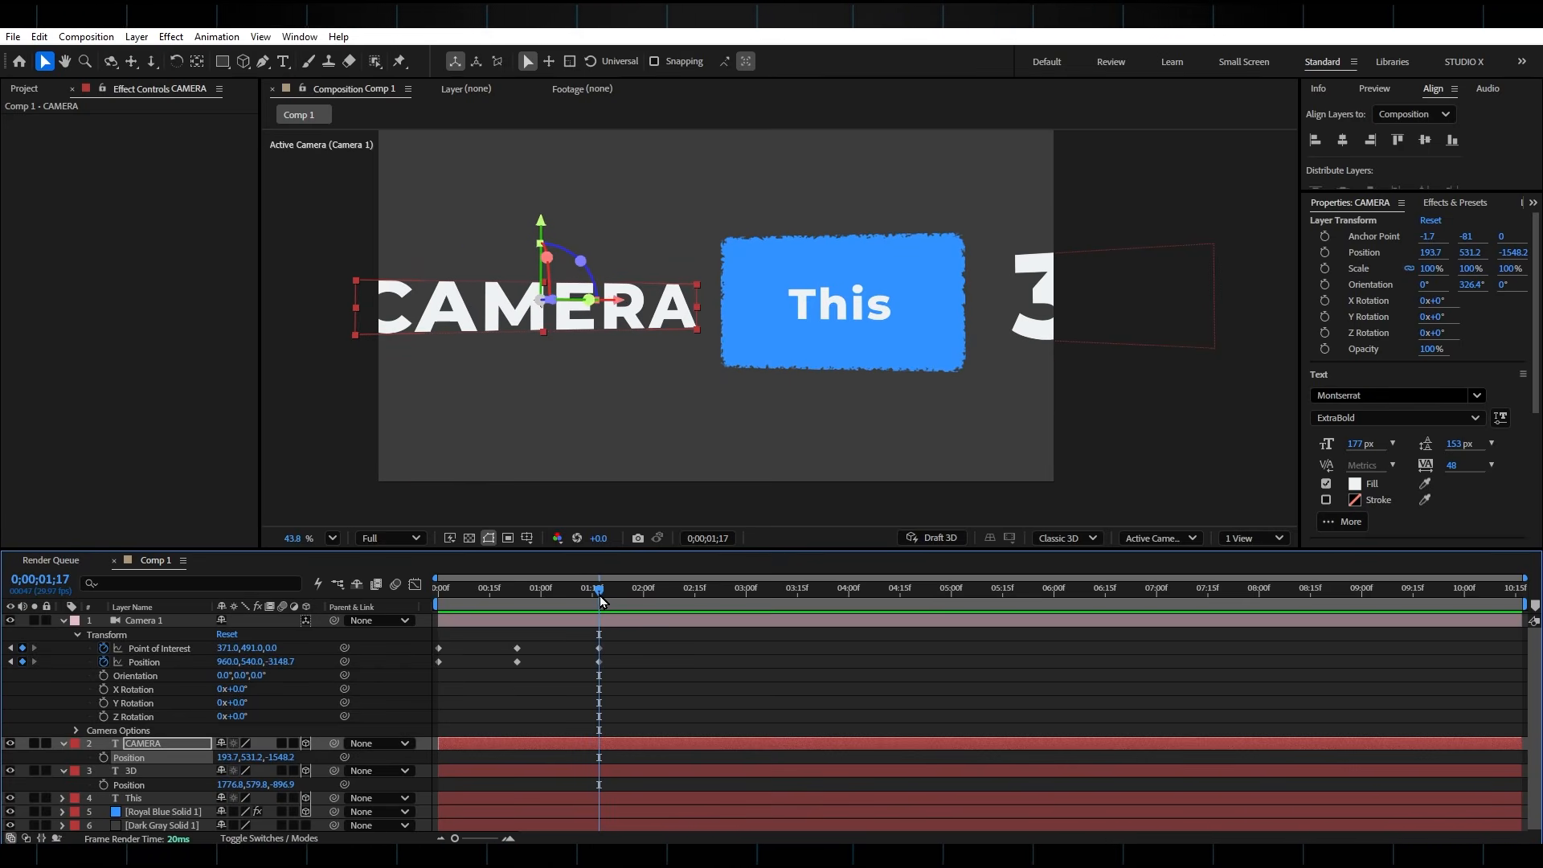
left_click_drag(285, 665, 23, 699)
At 0;00;02;07, keyframe the camera's Z position at -3849.7 and its Point of Interest at 889, -382
left_click_drag(598, 588, 667, 617)
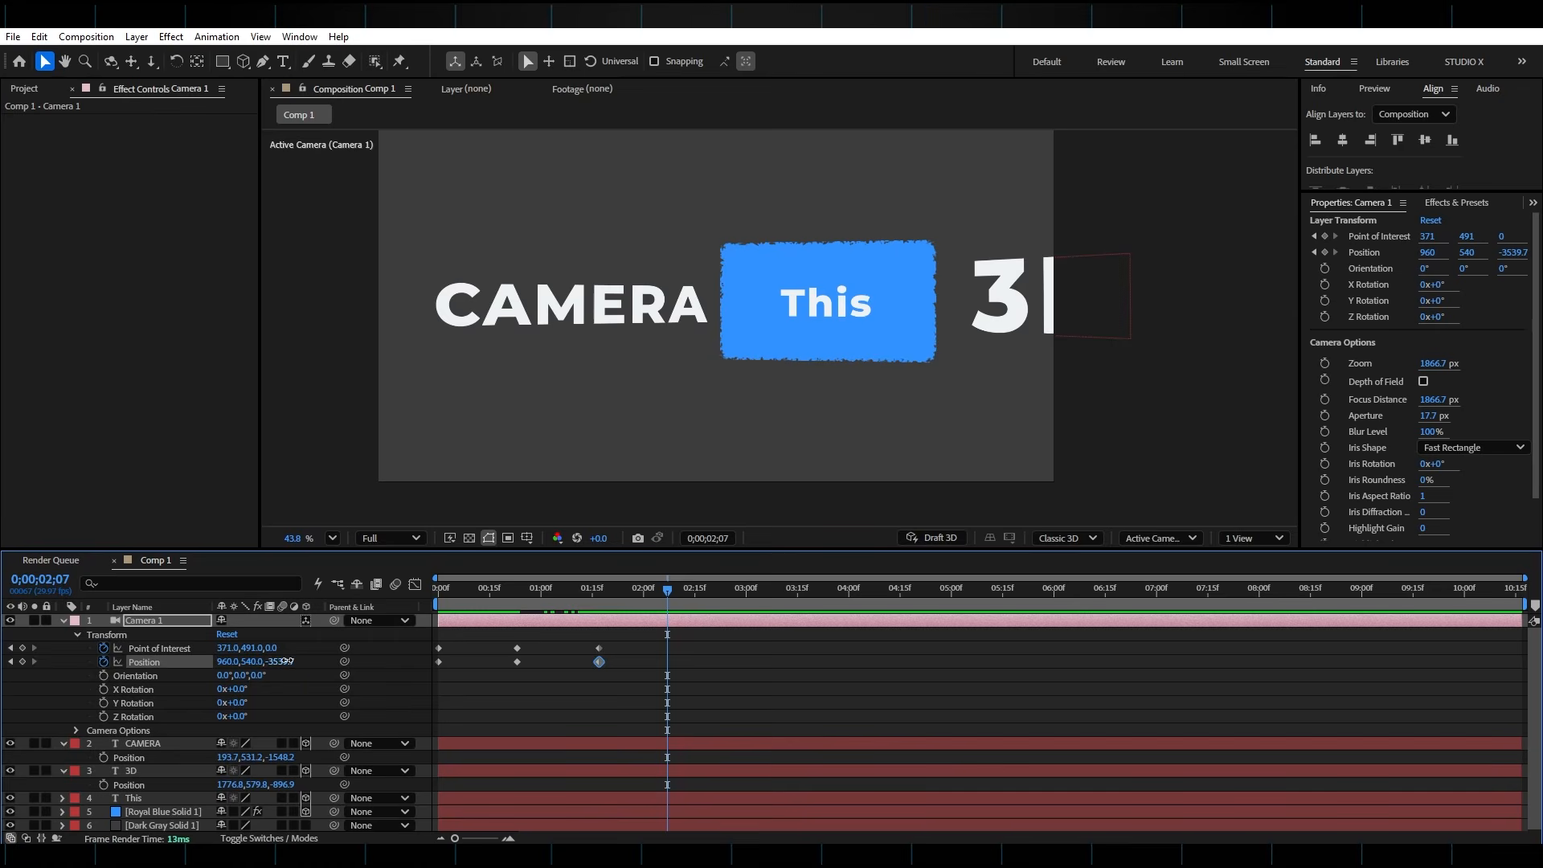
left_click_drag(285, 660, 74, 700)
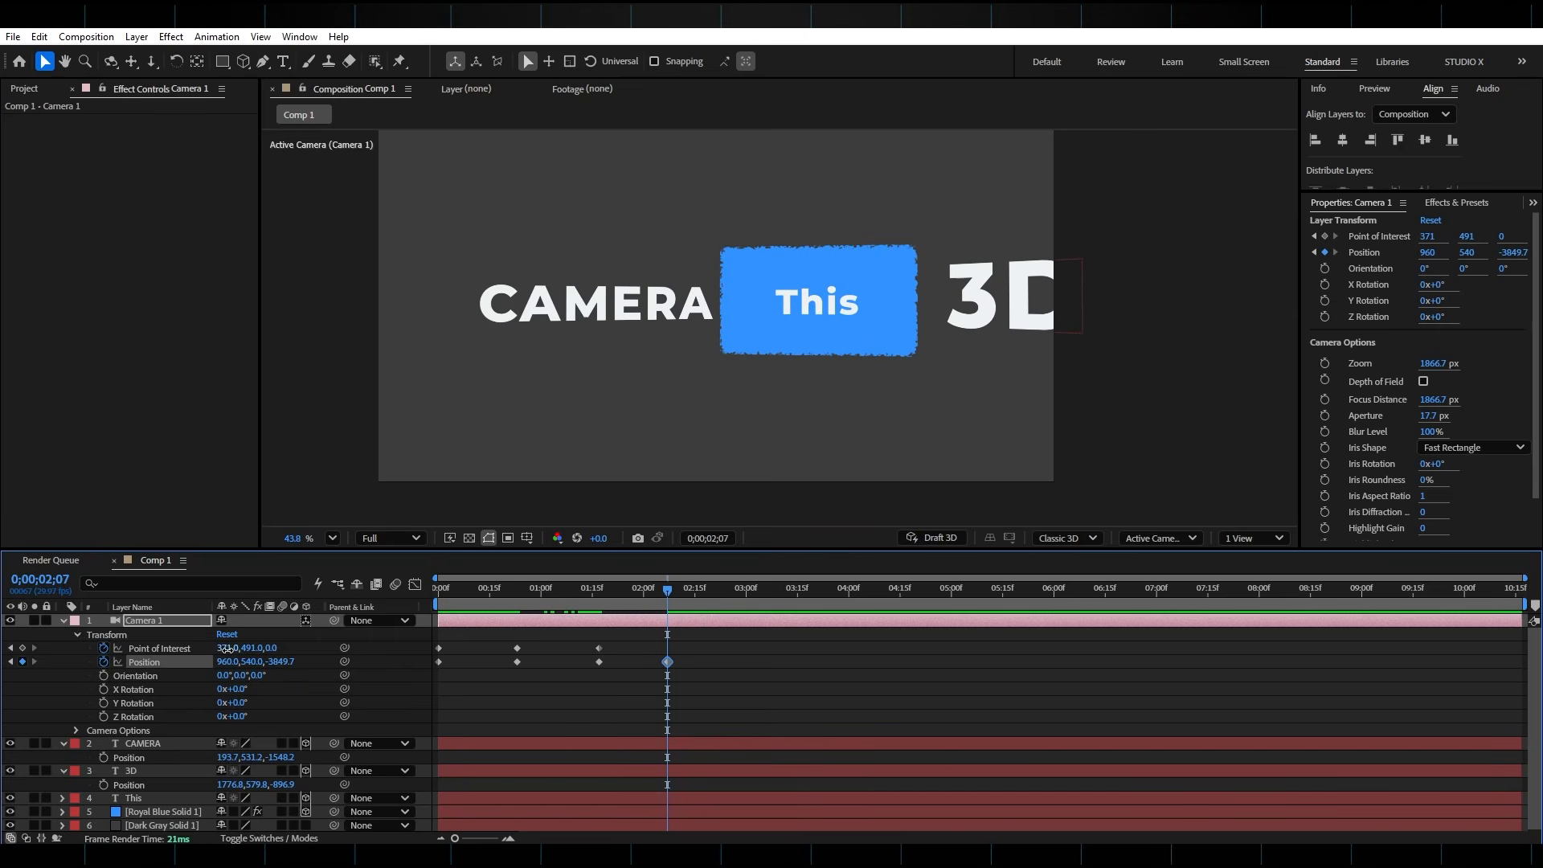
left_click_drag(225, 648, 743, 627)
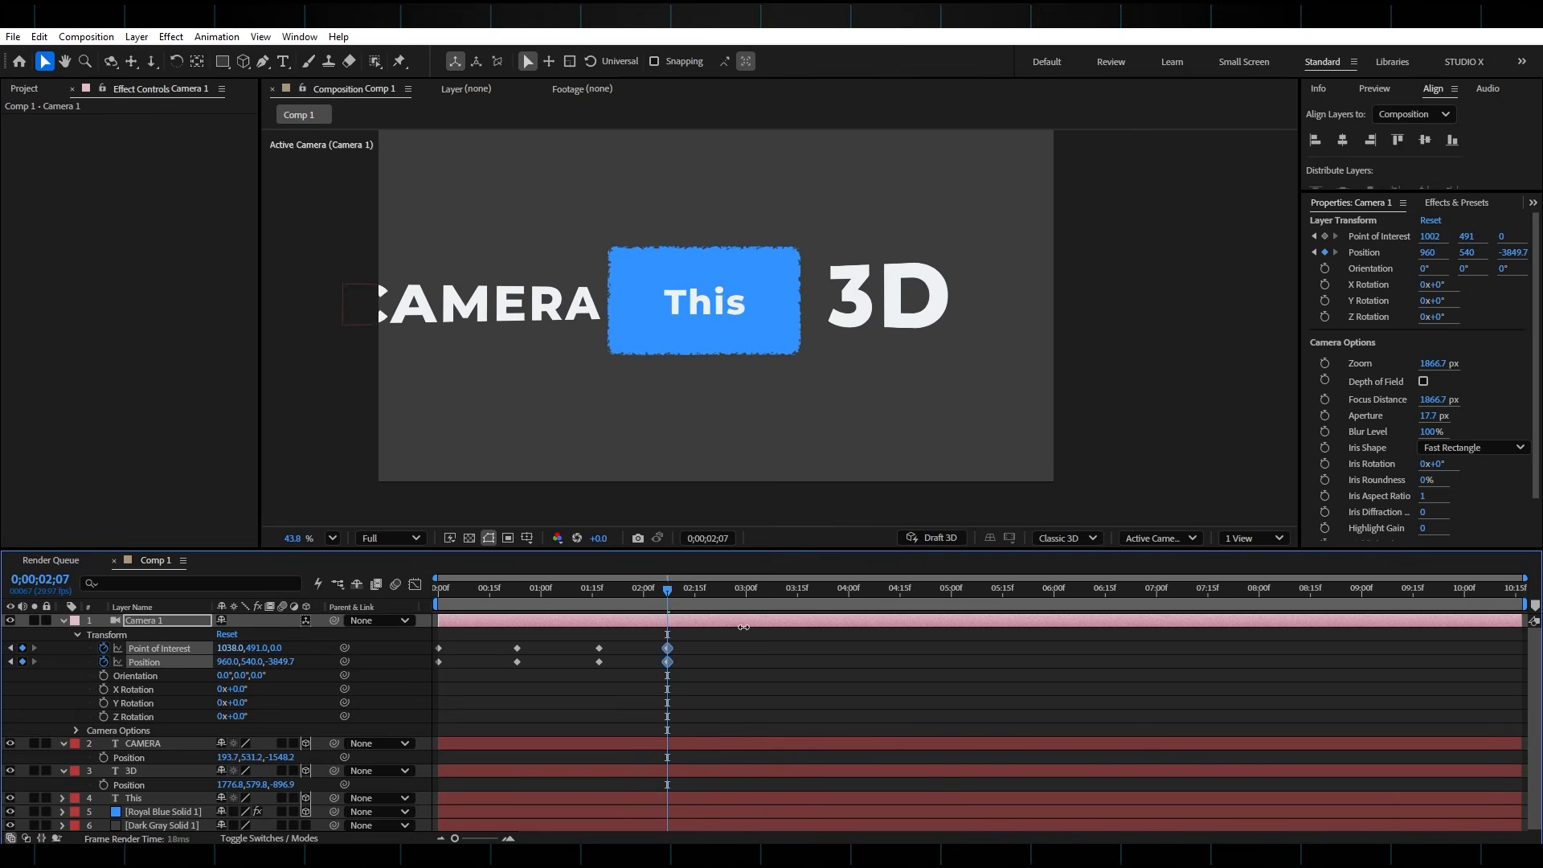
key("ctrl+z")
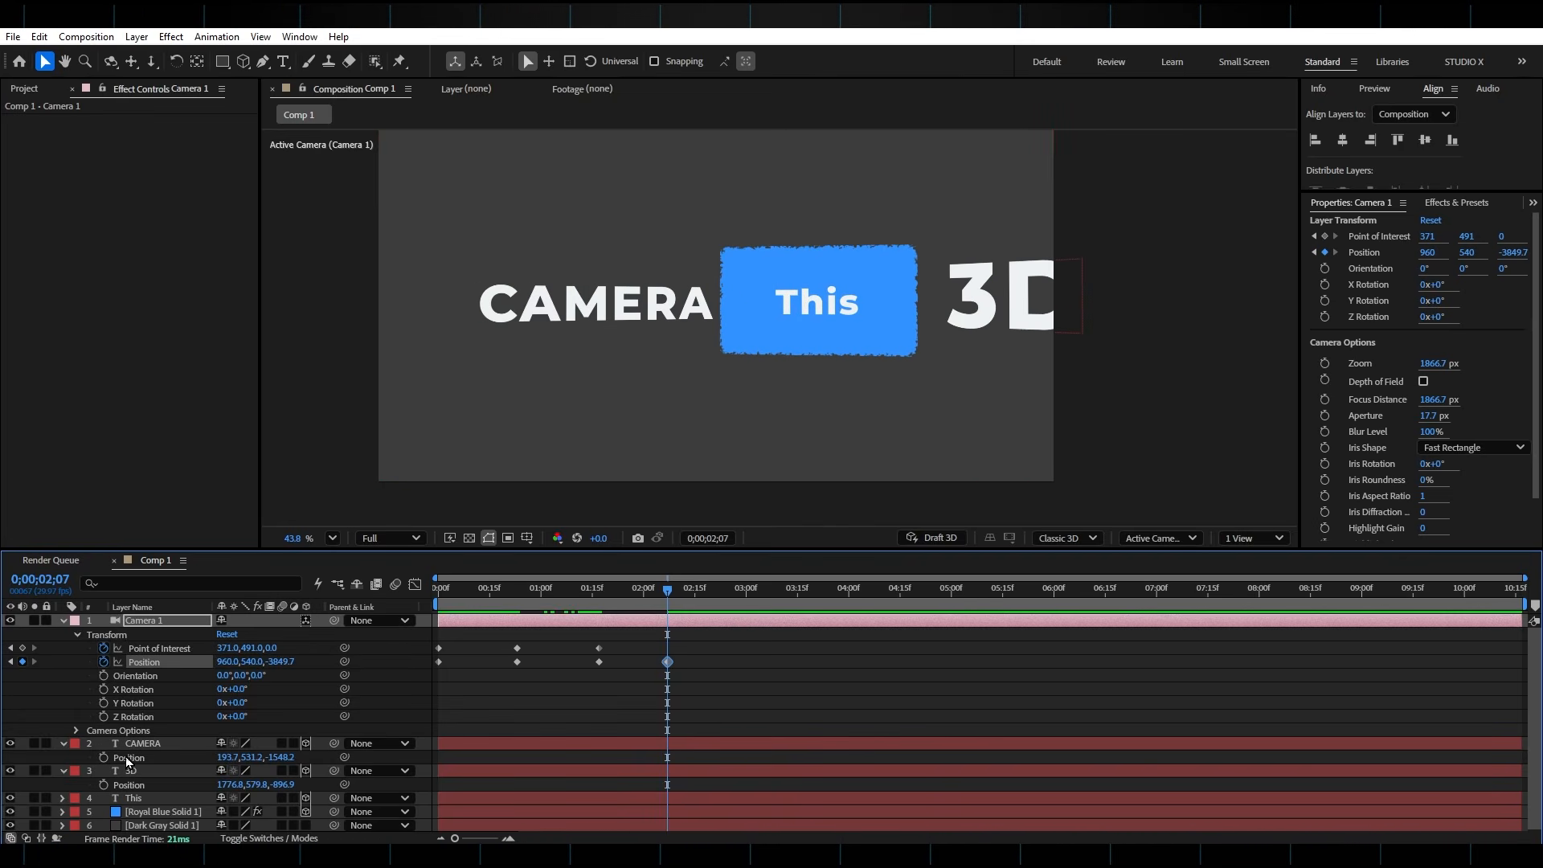
left_click_drag(225, 641, 657, 660)
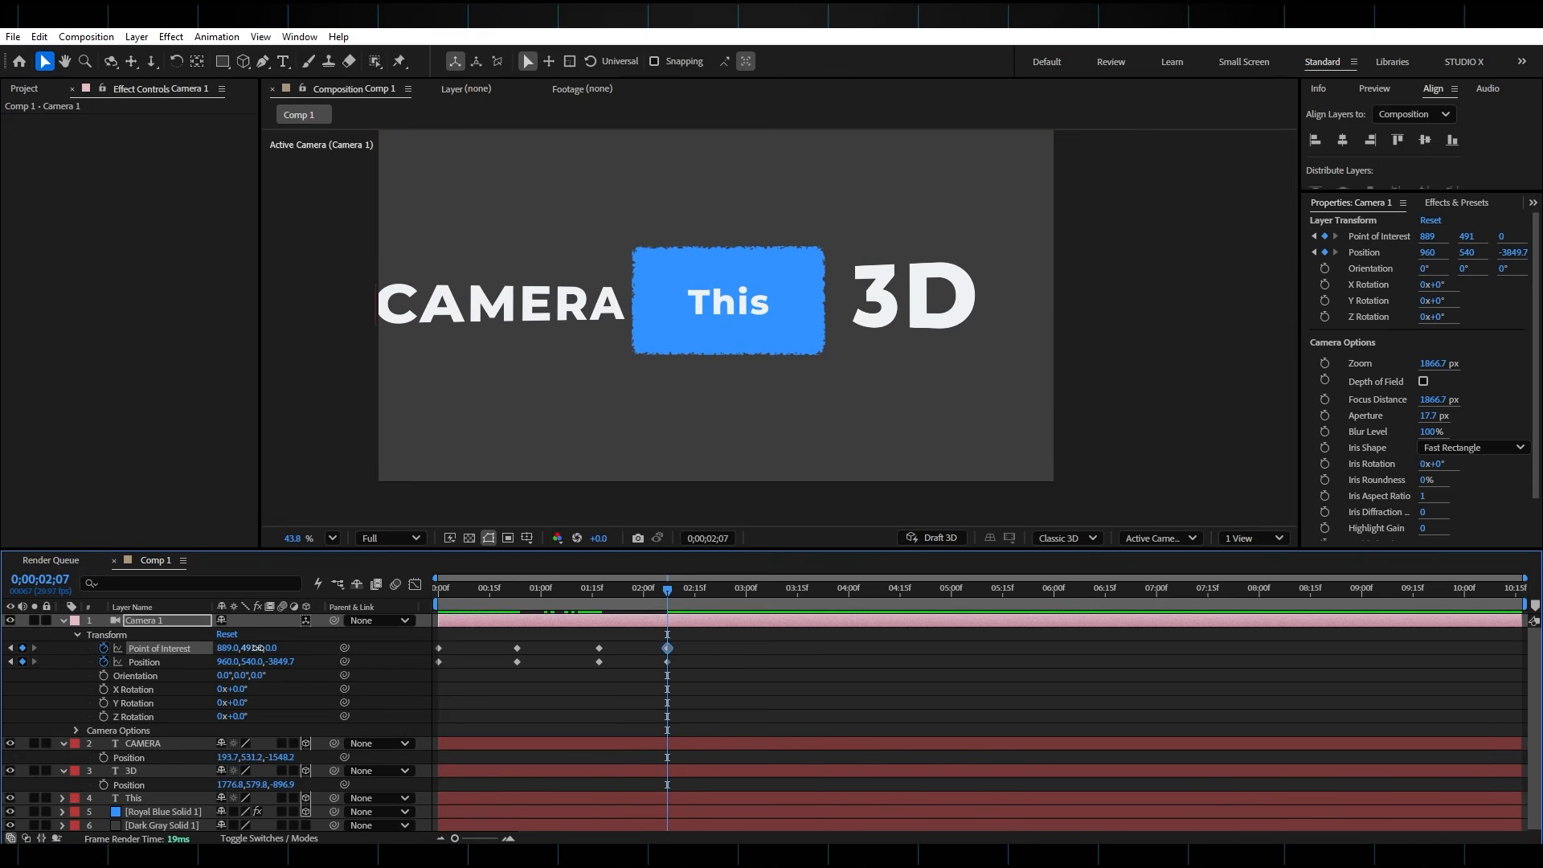
left_click_drag(252, 649, 9, 660)
left_click_drag(240, 649, 17, 656)
left_click(736, 260)
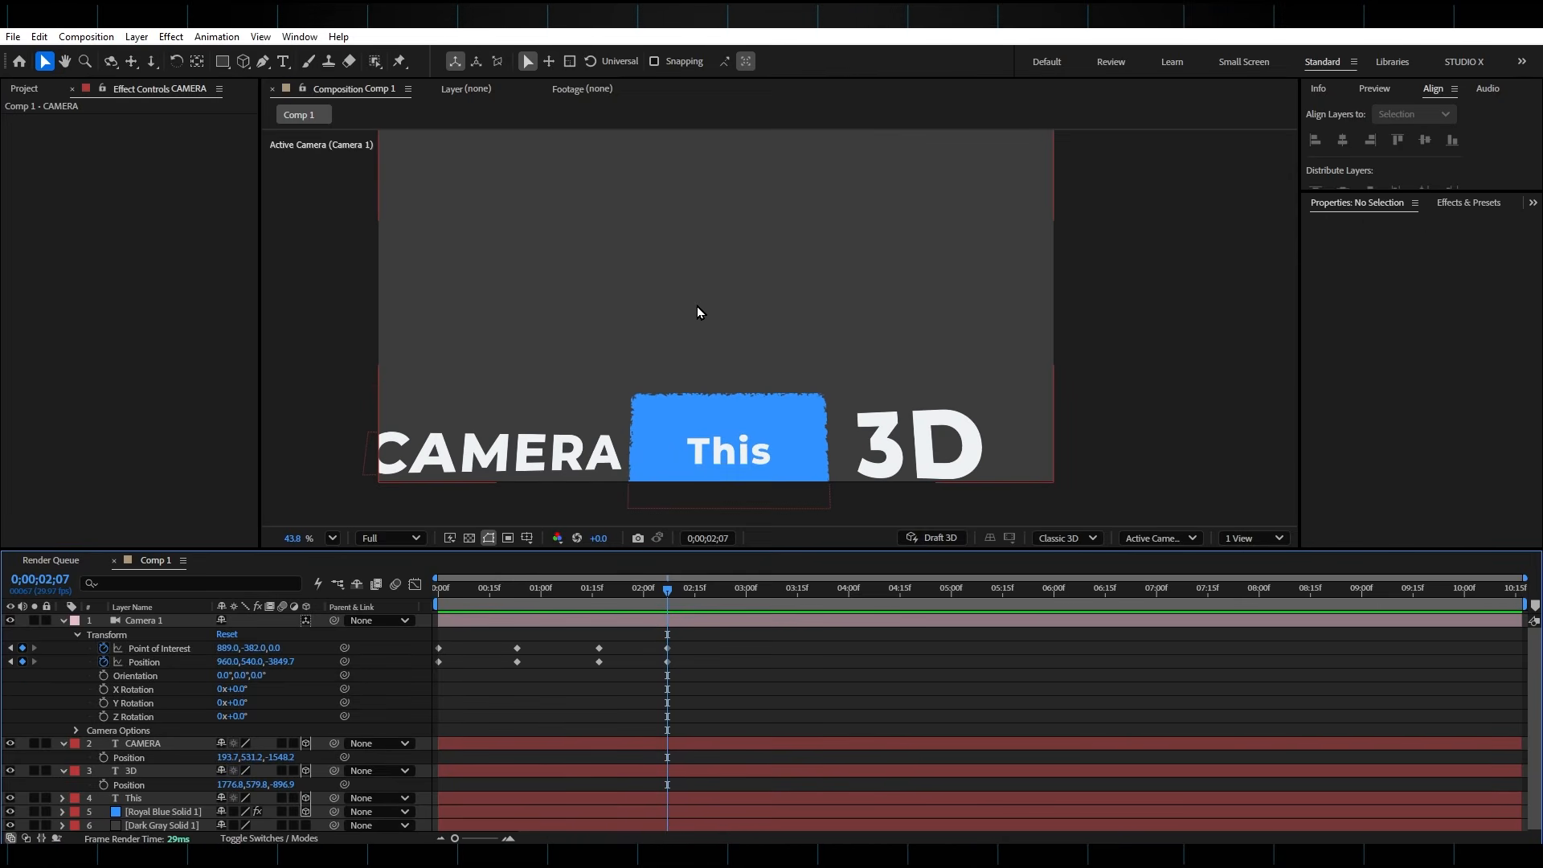
Duplicate the "CAMERA" layer and place the copy above the blue solid at 941.5, 1.2, -2170.8 with a Y orientation of 355.7°
left_click(575, 744)
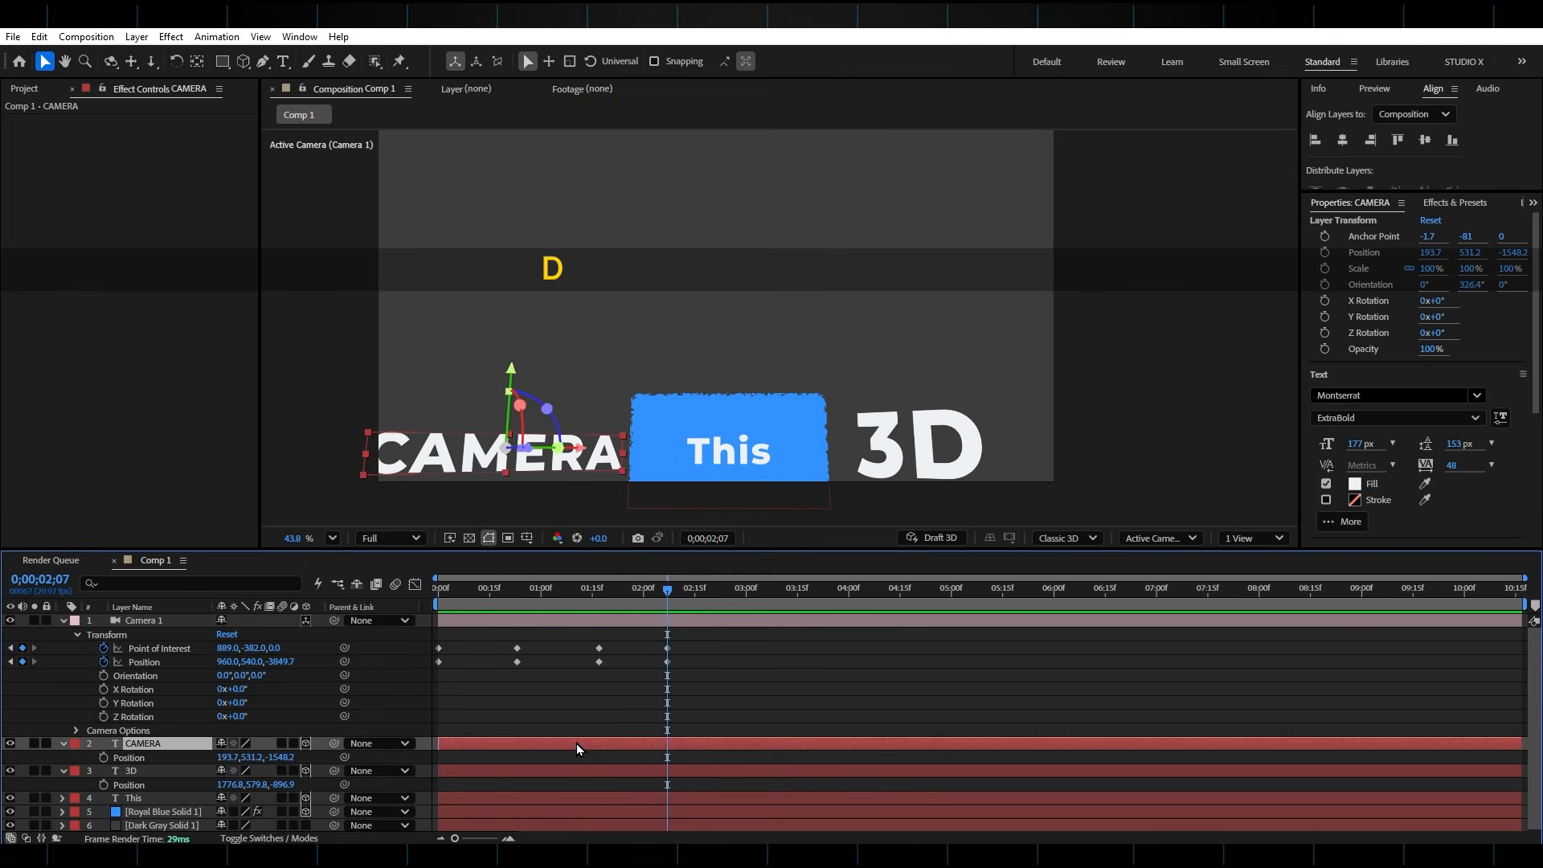
key("ctrl+d")
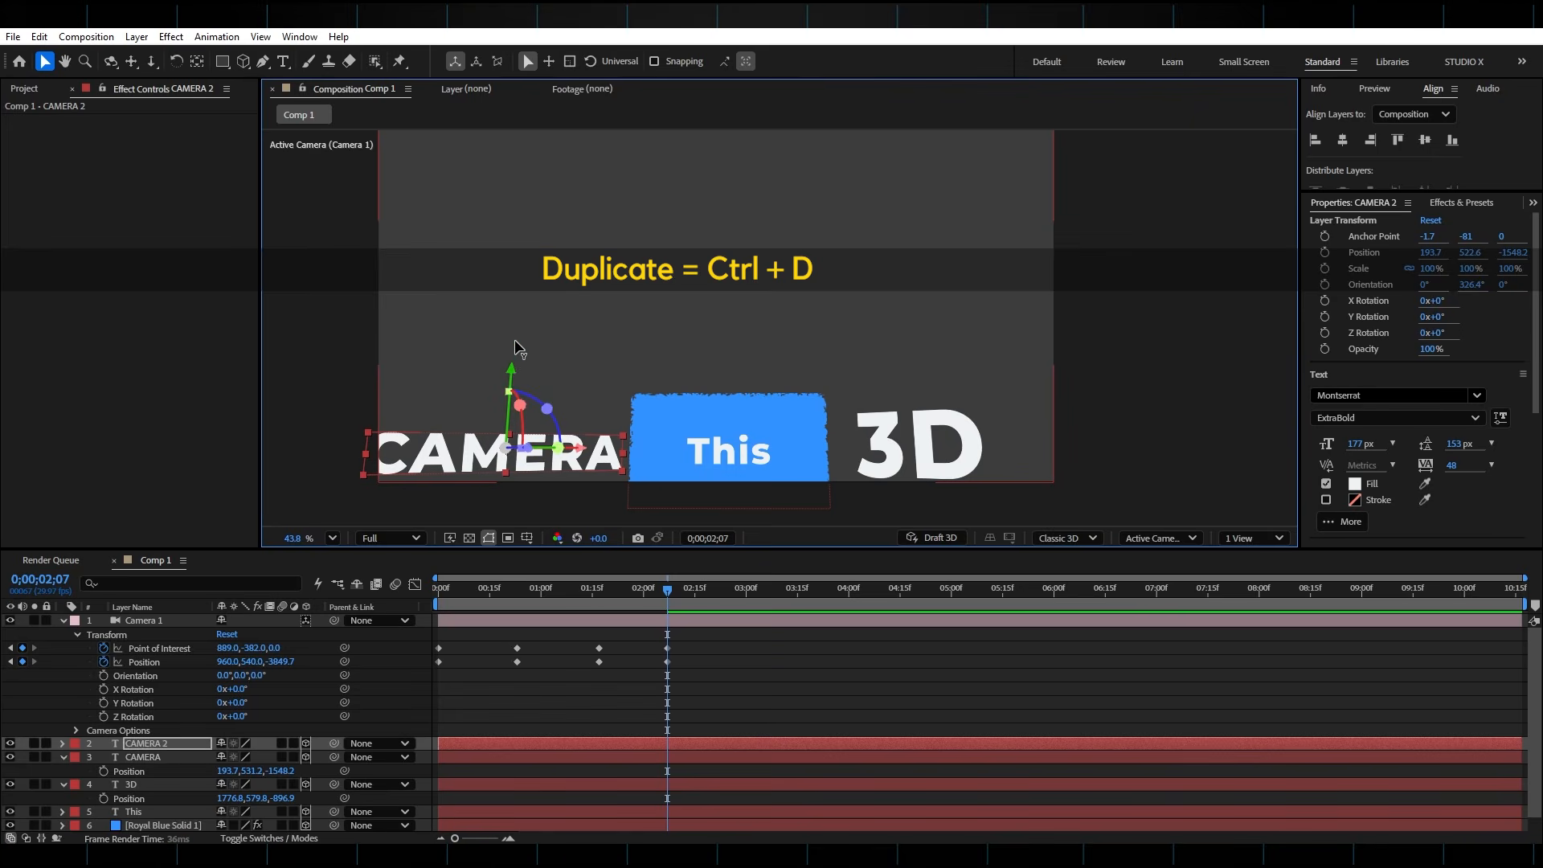
left_click_drag(511, 374, 521, 233)
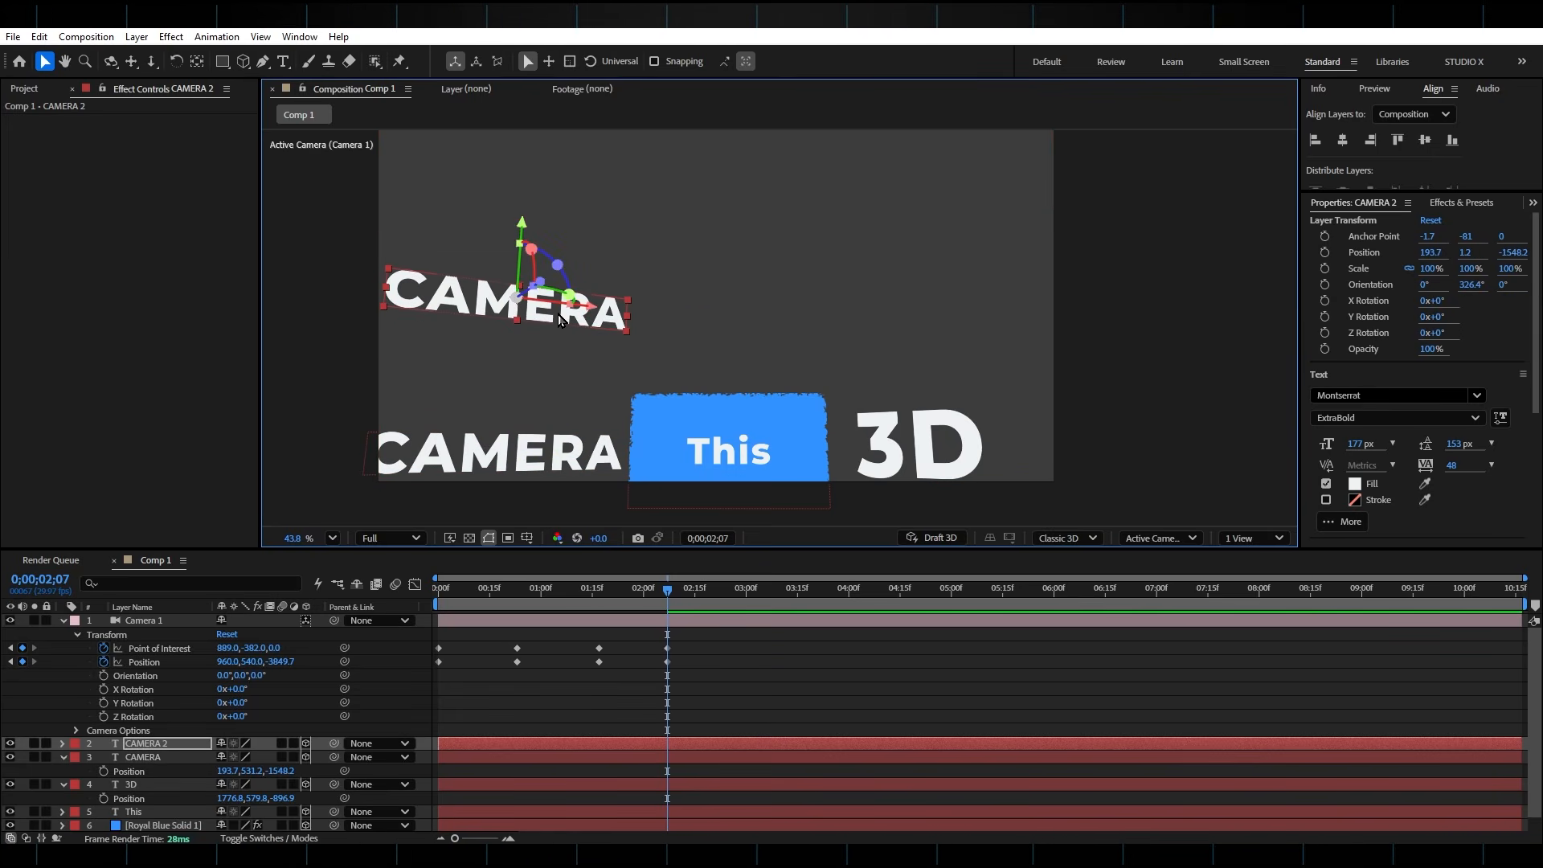
left_click_drag(567, 295, 841, 314)
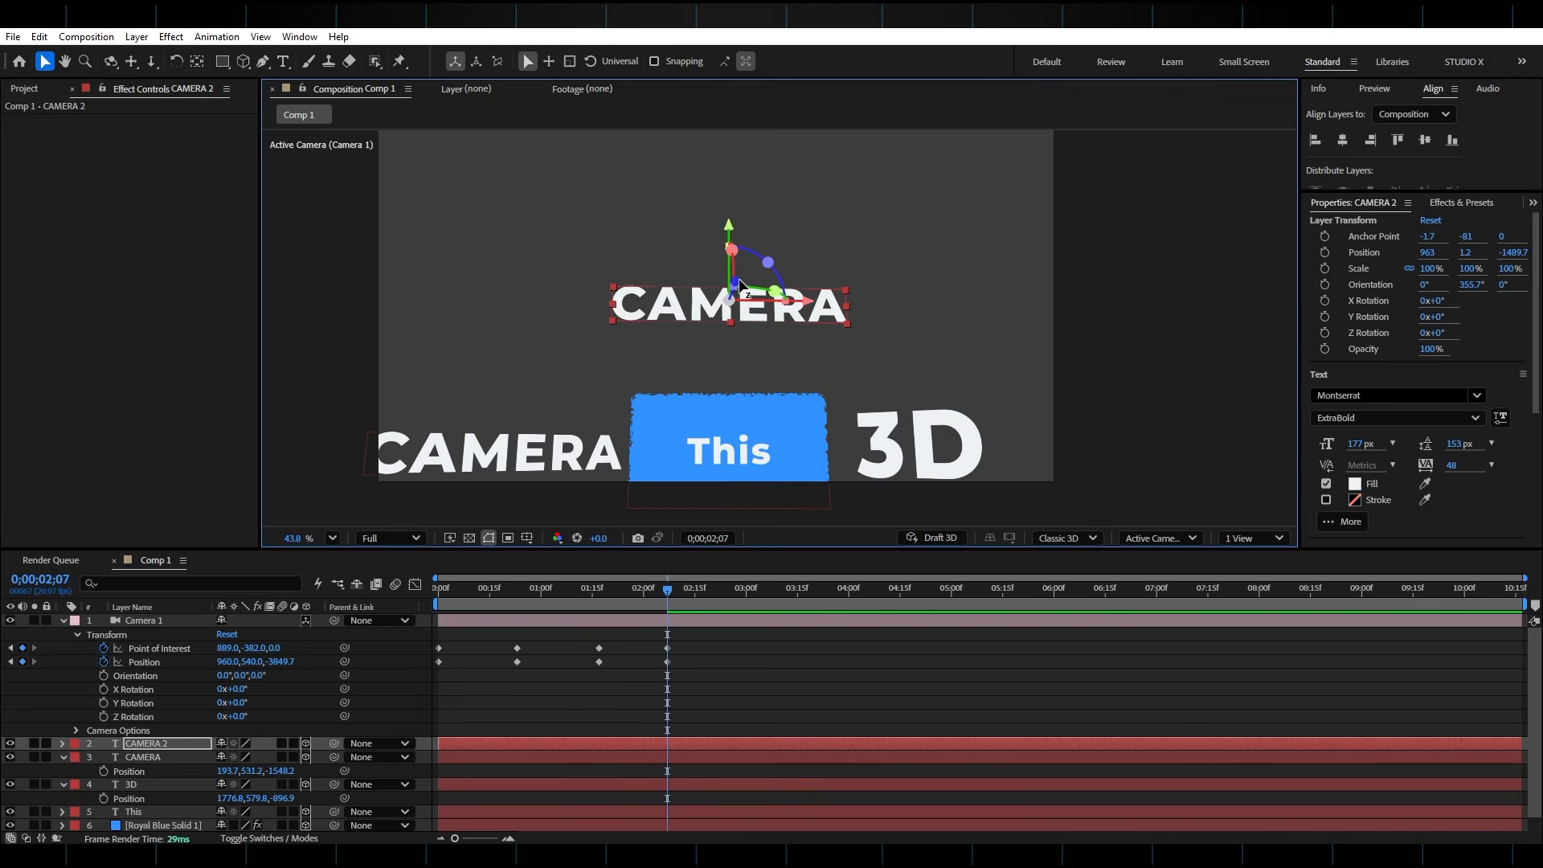
mouse_move(745, 273)
left_mouse_down()
mouse_move(763, 221)
mouse_move(741, 246)
left_mouse_up()
Switch to two views and, in the Top view, move "3D" to 1710.3, 579.8, -834.5 and "CAMERA" to 200.8, 531.2, -1463.2
left_click_drag(665, 592, 536, 615)
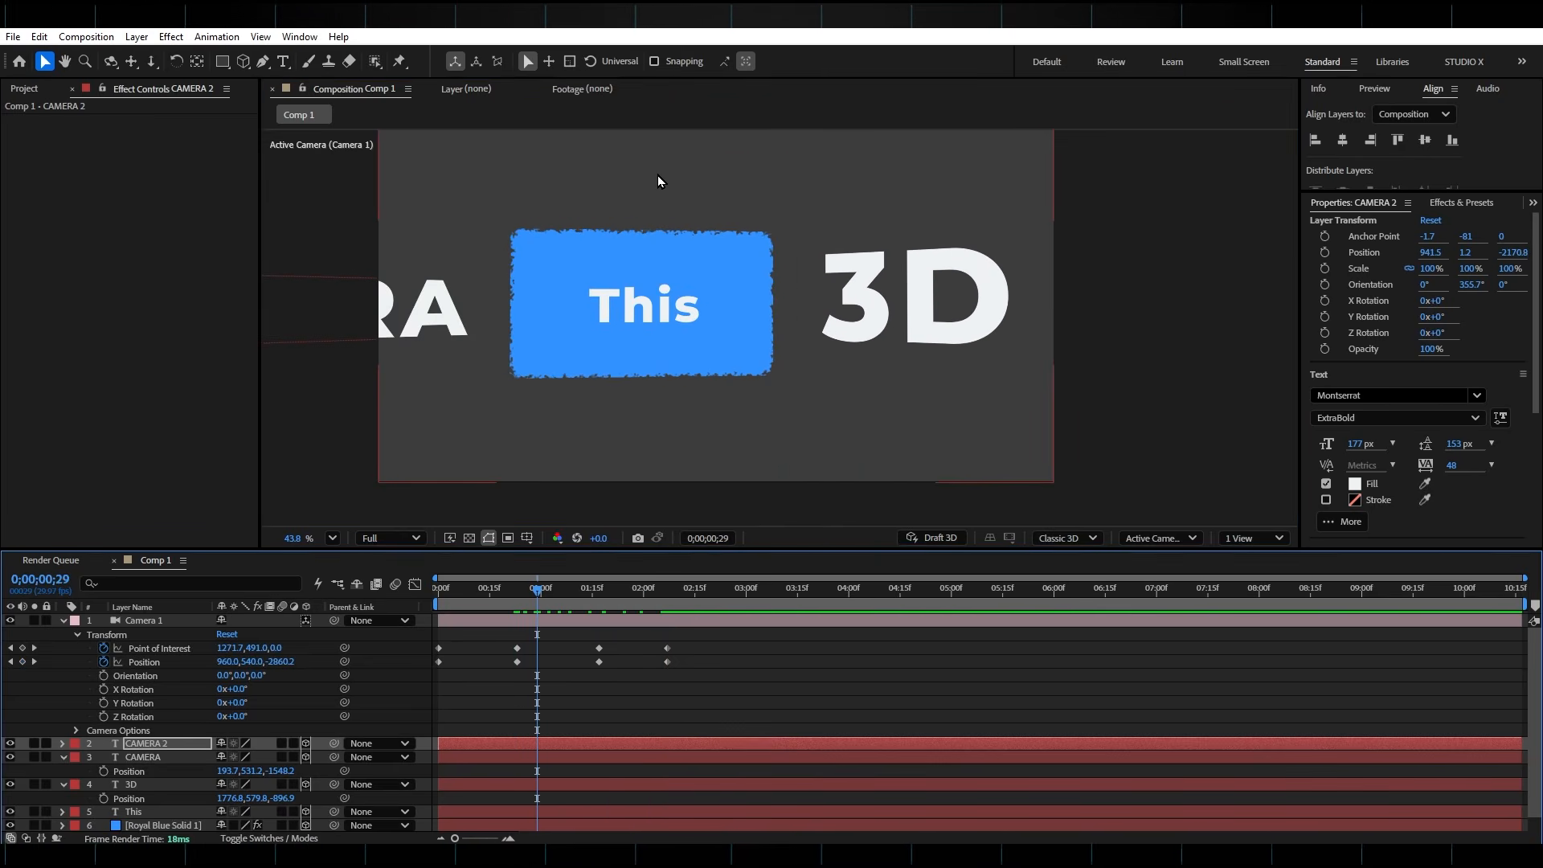
left_click(1246, 538)
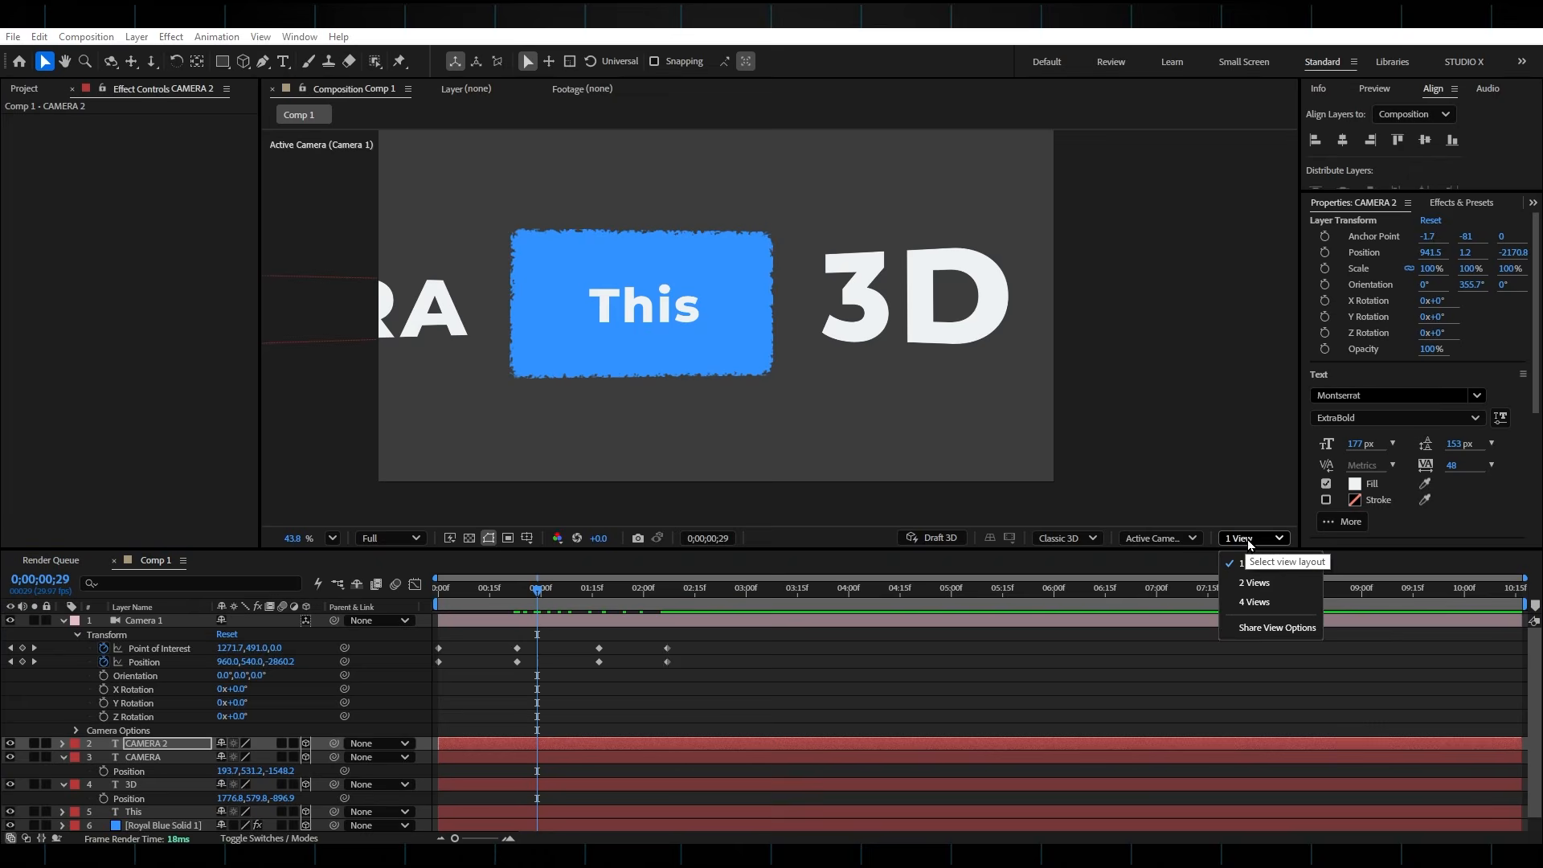
left_click(1253, 584)
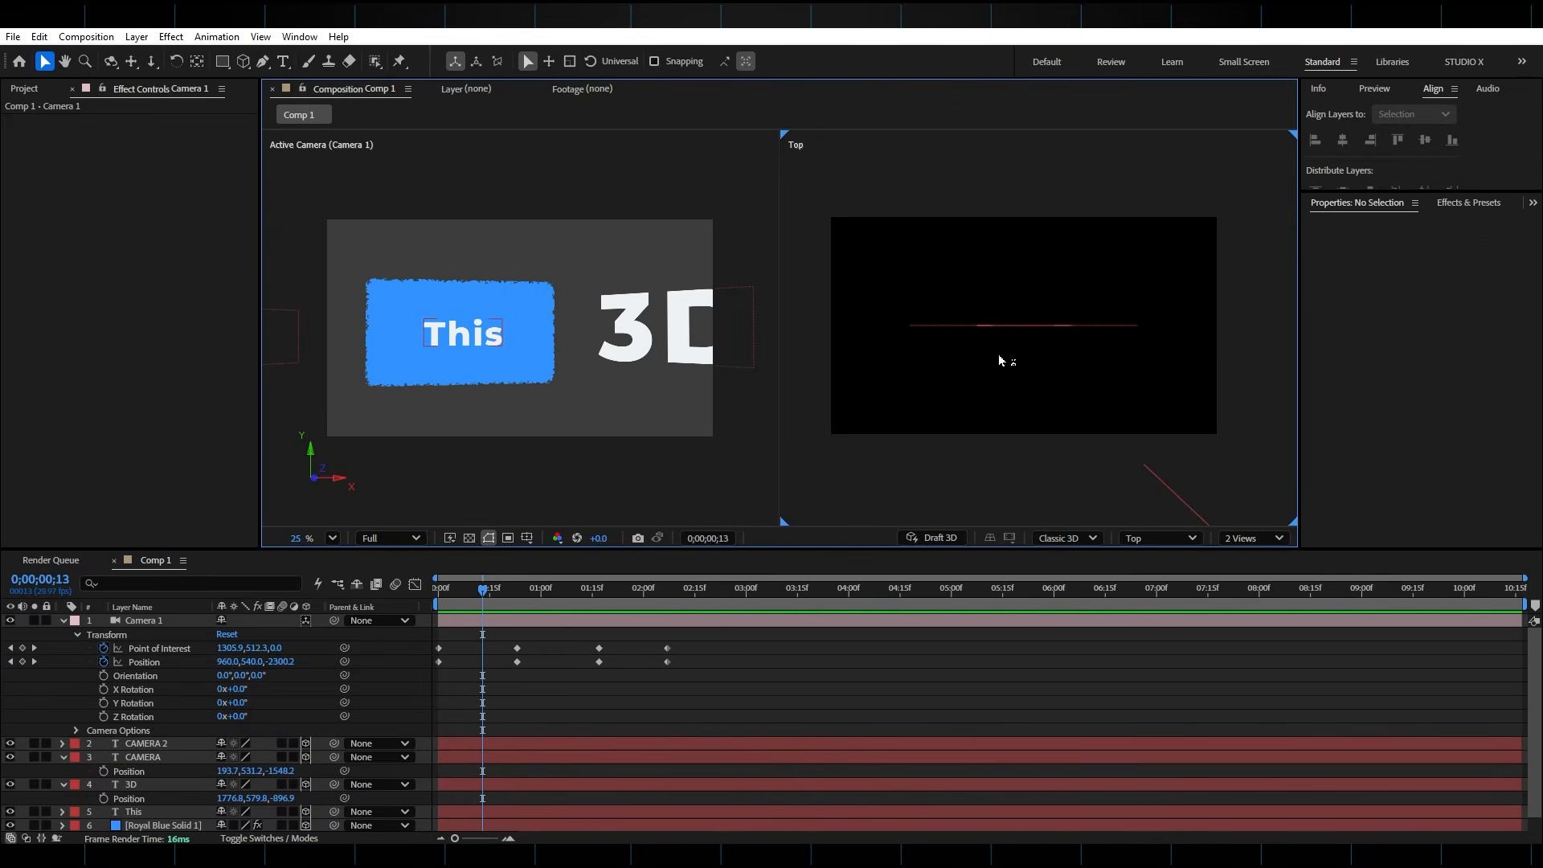
scroll(1022, 326, "down", 3)
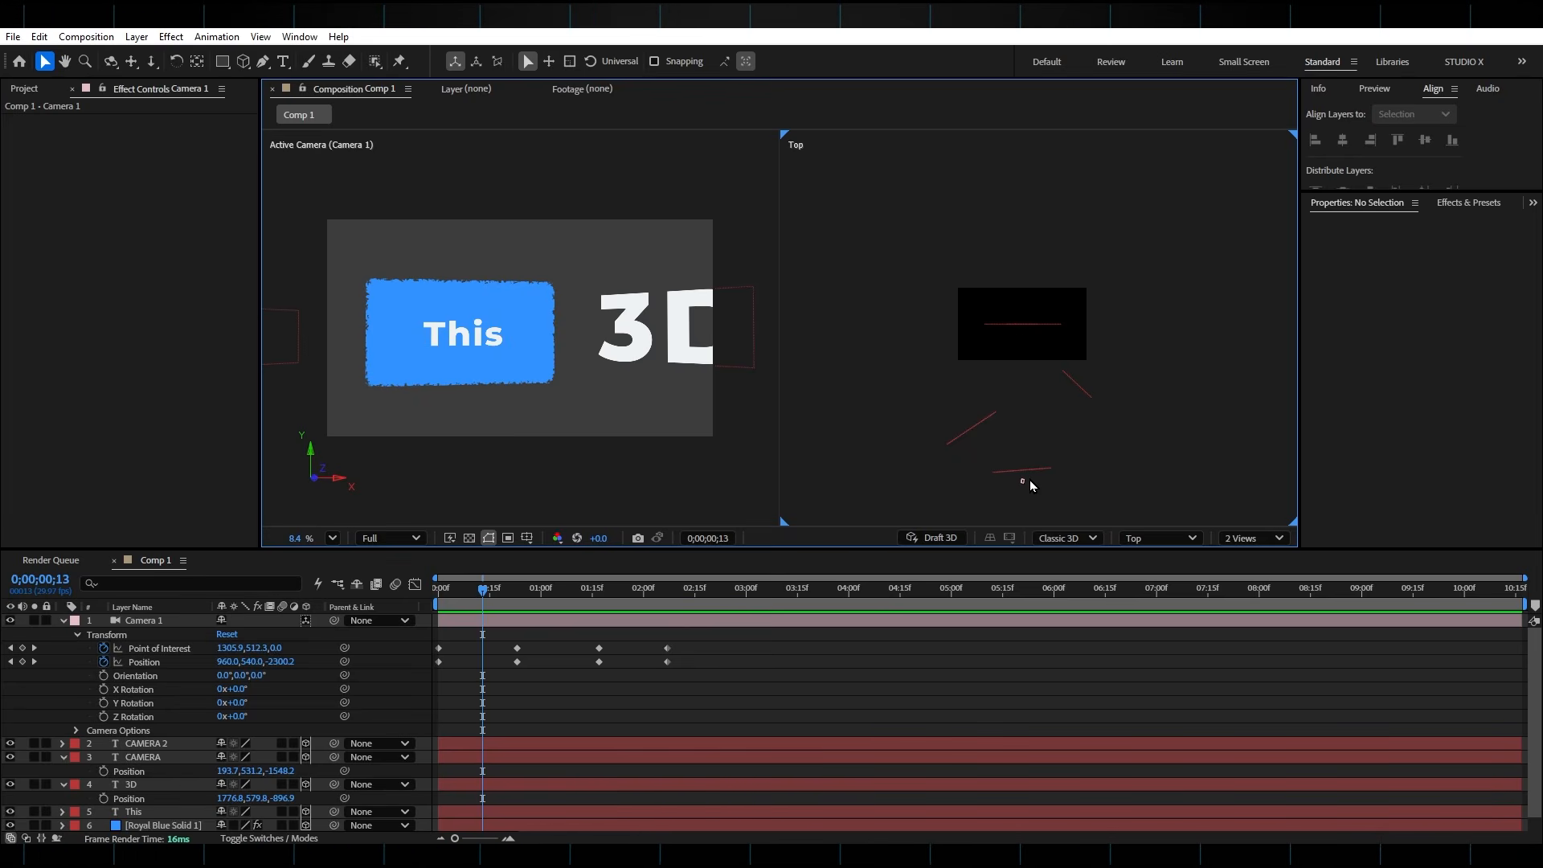
scroll(1073, 373, "up", 2)
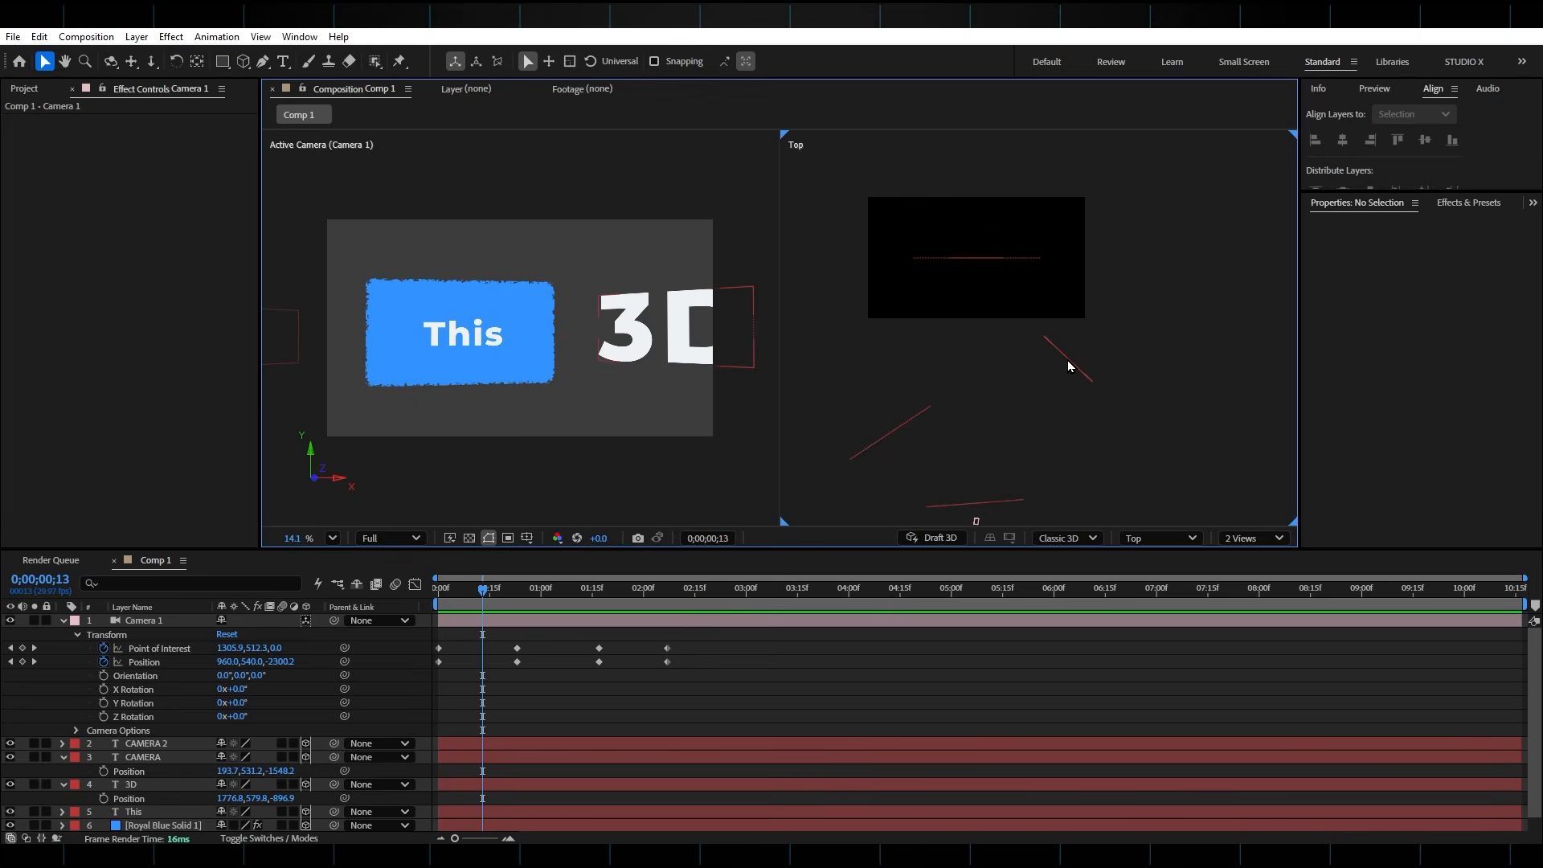
left_click(1067, 360)
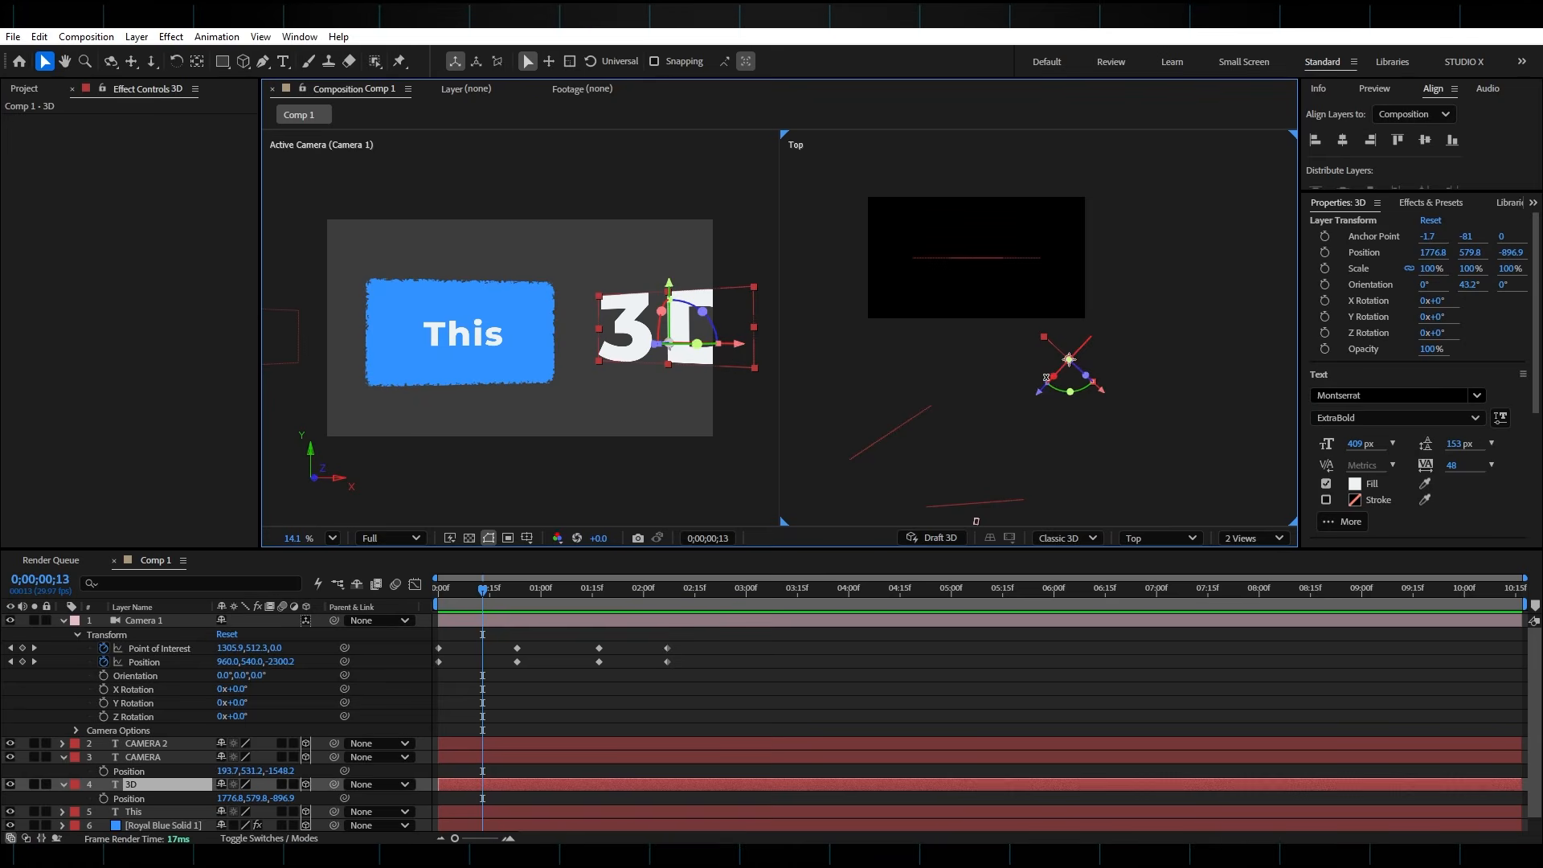
left_click_drag(1107, 398, 1060, 334)
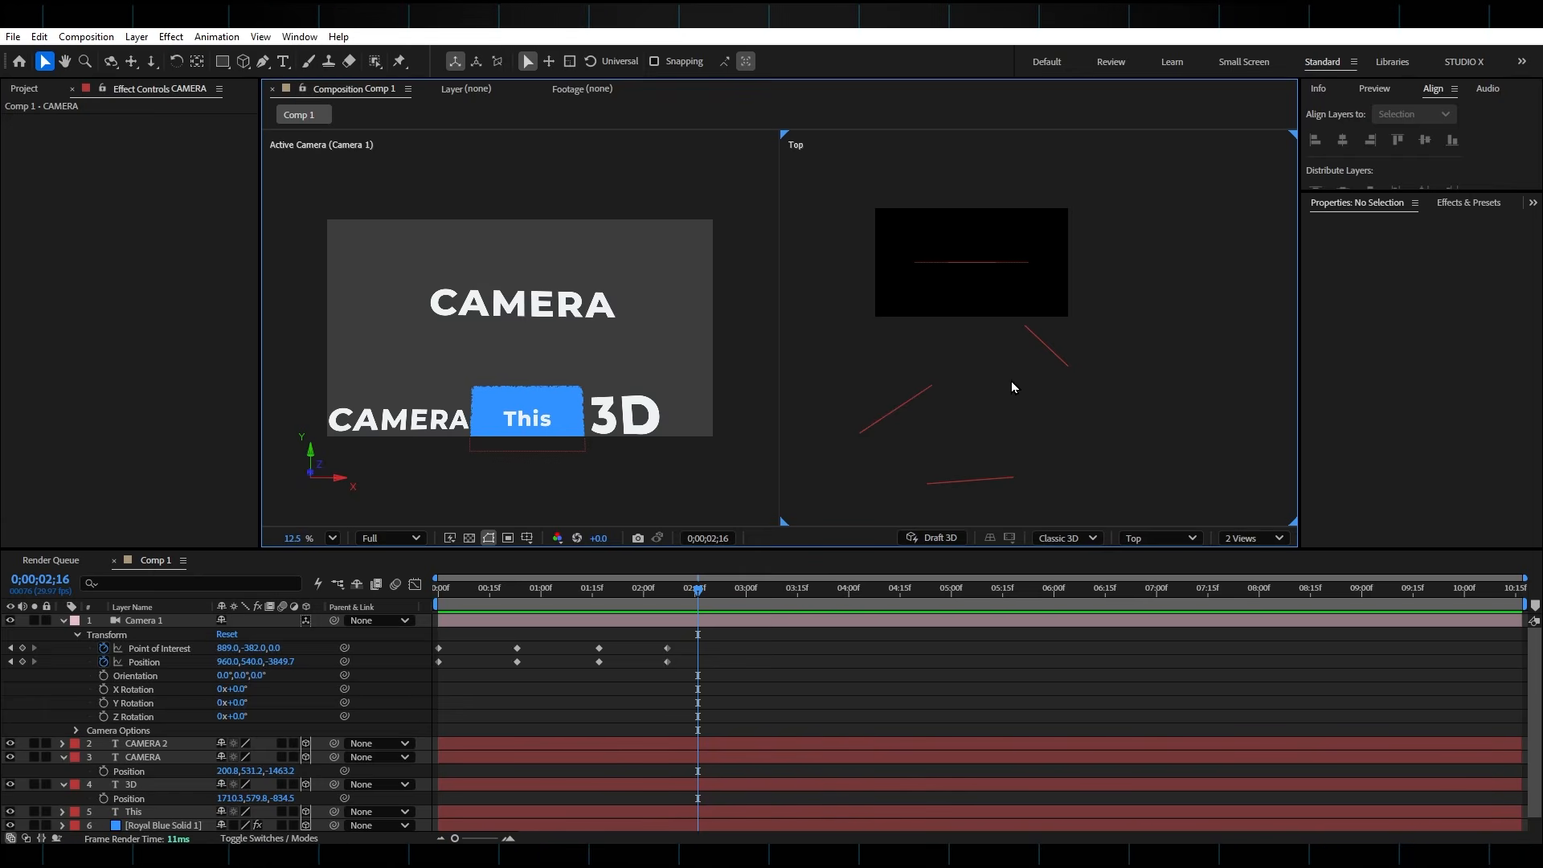
Return to a single view and replace the upper "CAMERA" copy's text with "Animation"
left_click(1255, 537)
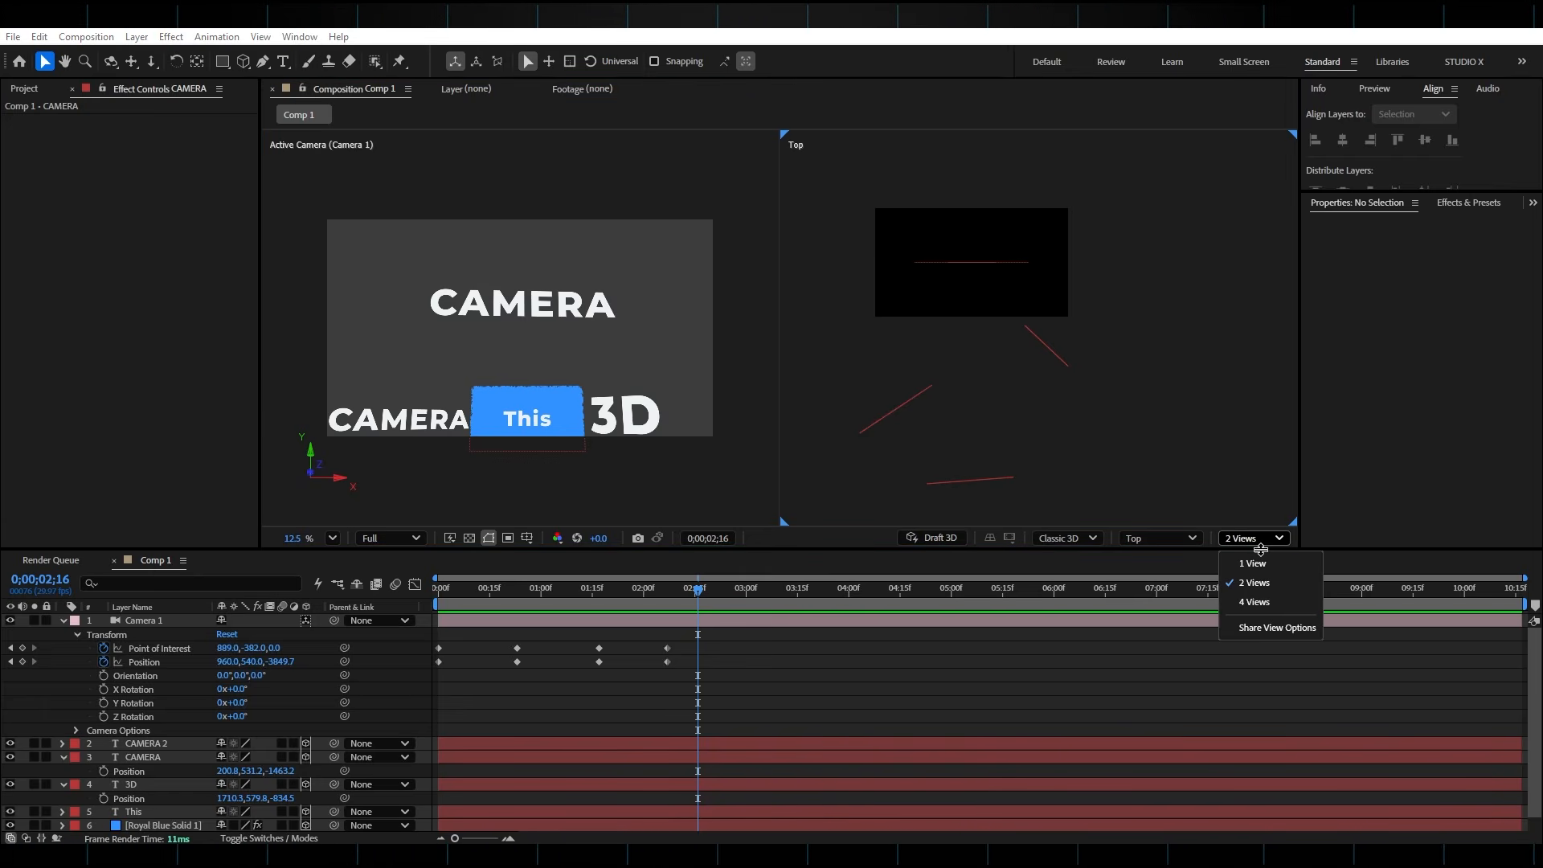
left_click(1253, 563)
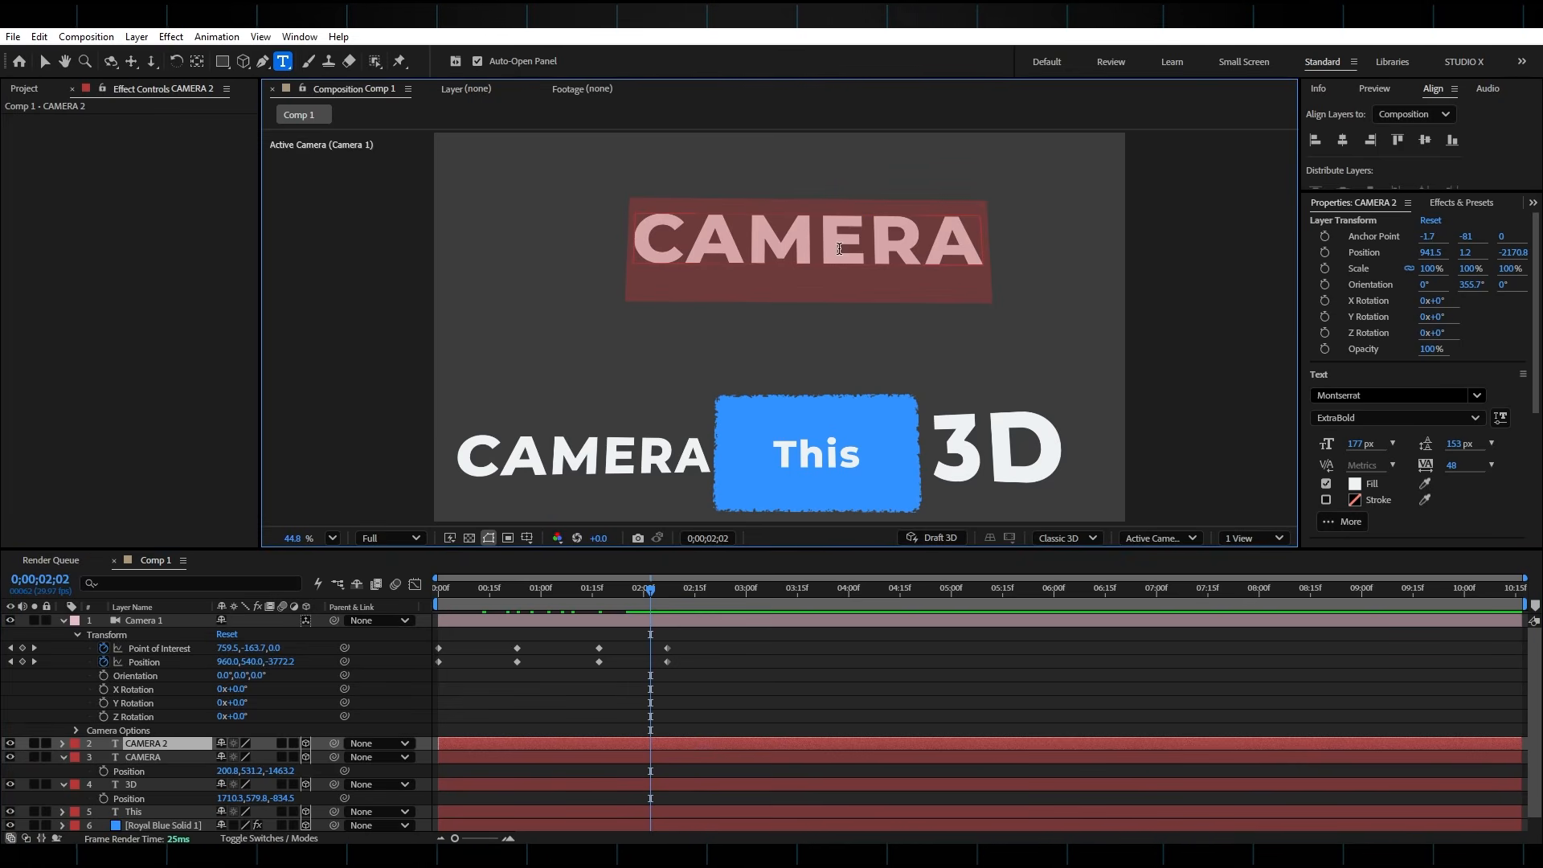
type("Ani")
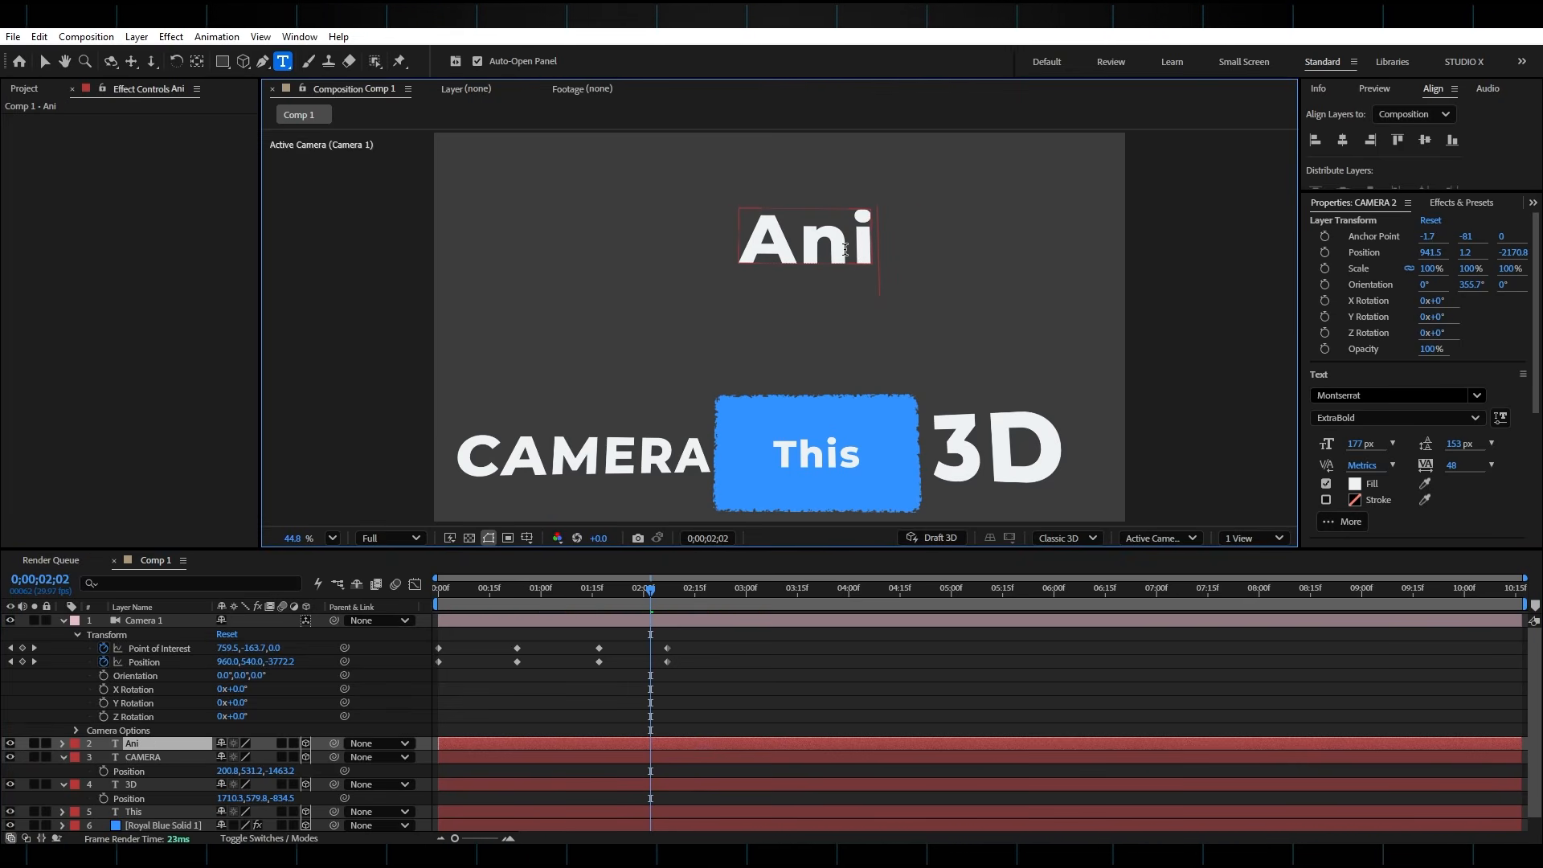
type("mation")
key("Escape")
Move the "Animation" text to about 963.9, -2.7, -2465 and set its orientation to 29.2°, 356.2°, 2.1°
key("v")
left_click_drag(811, 191, 814, 273)
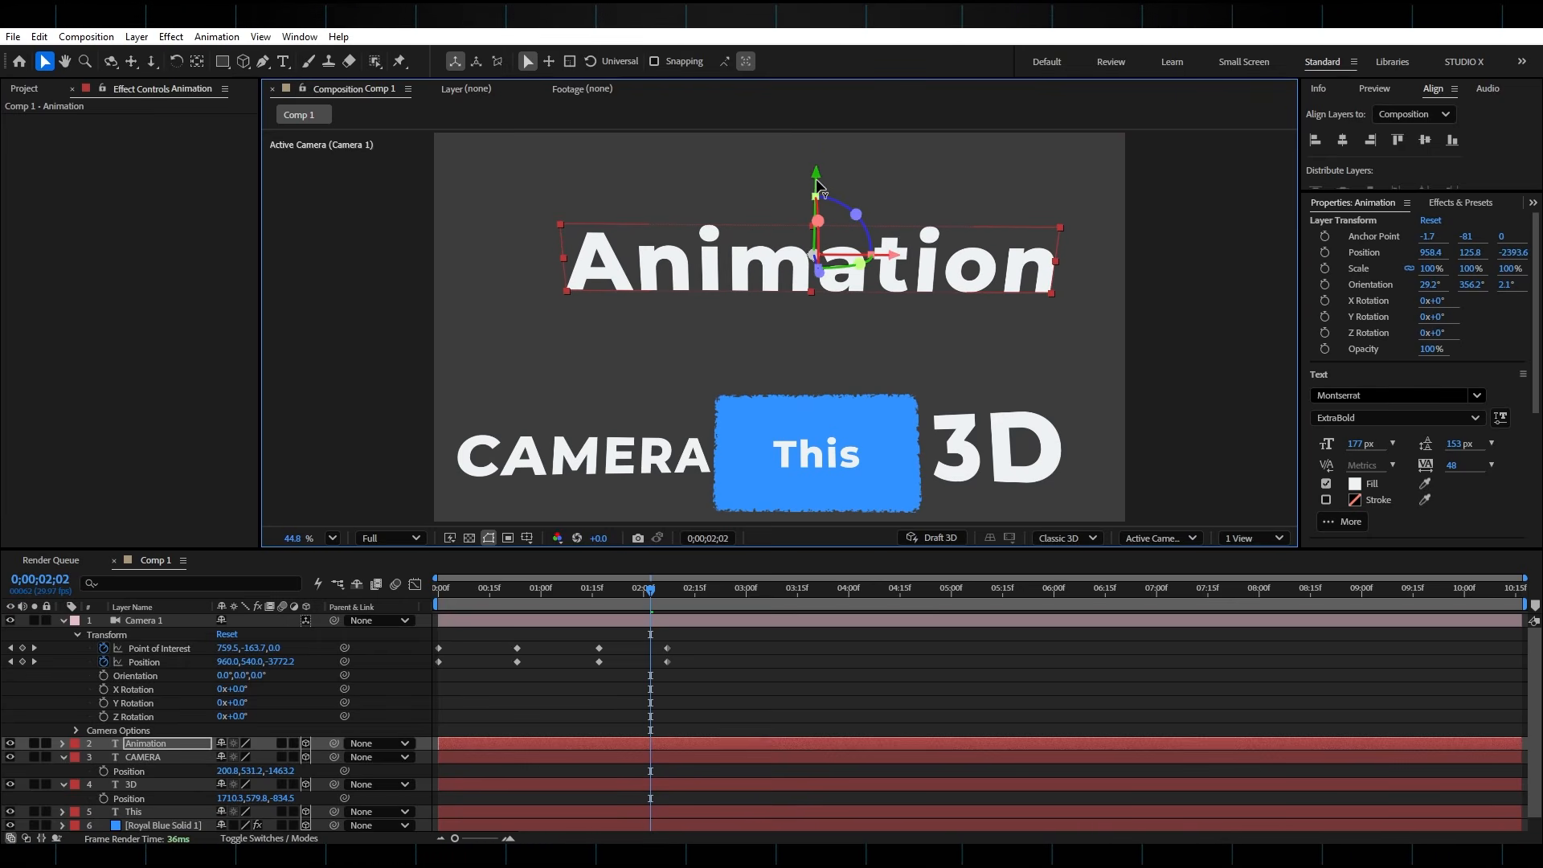
left_click_drag(816, 184, 806, 112)
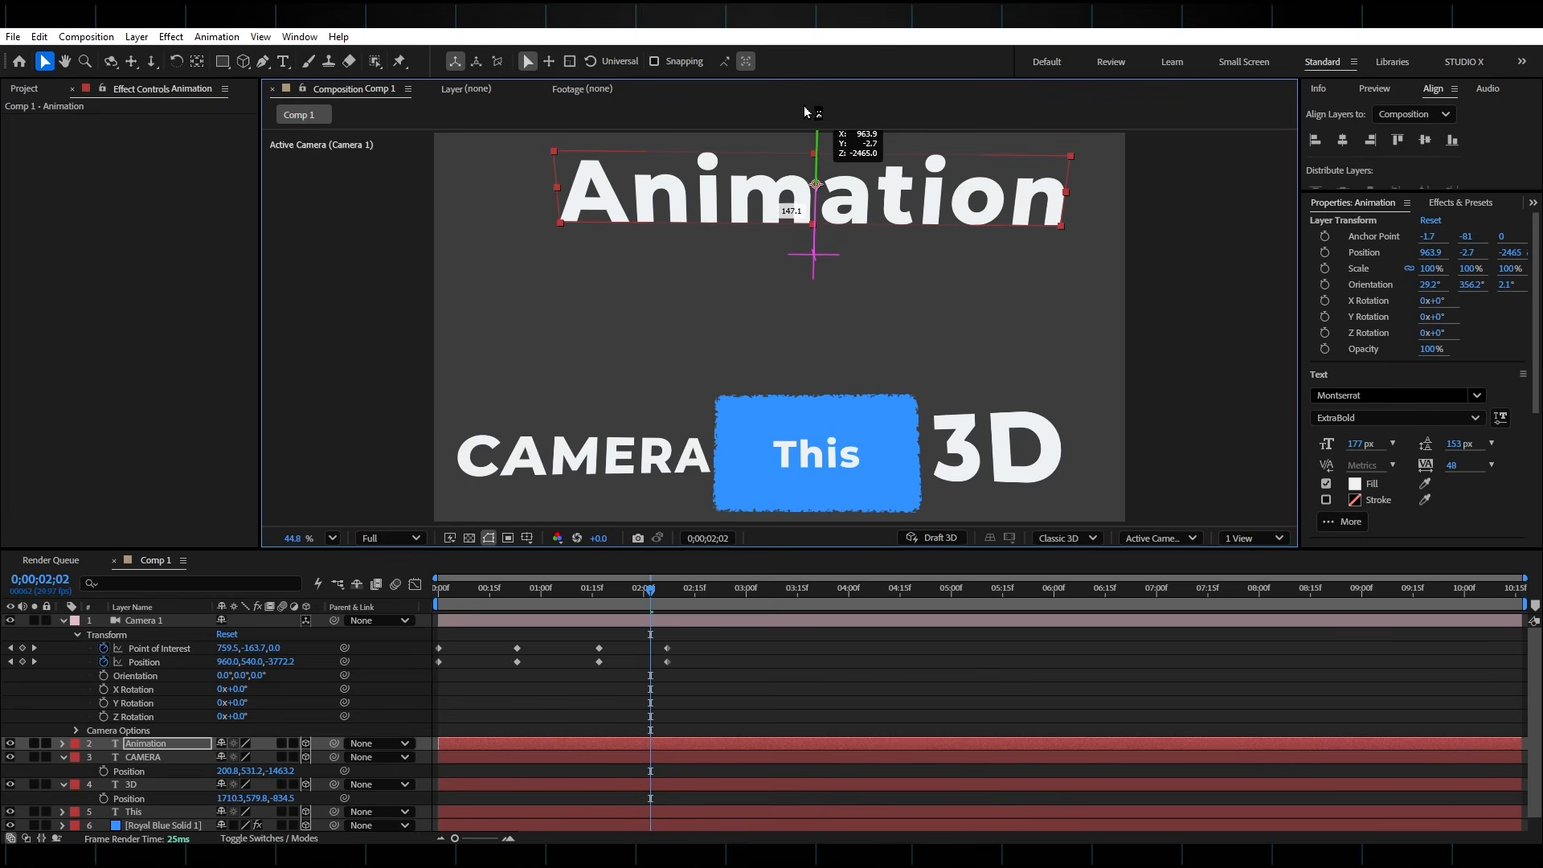
Set the camera's Point of Interest Y at the 0;00;02;07 keyframe to -877, centring the view on "Animation"
left_click_drag(650, 668, 639, 669)
left_click(643, 628)
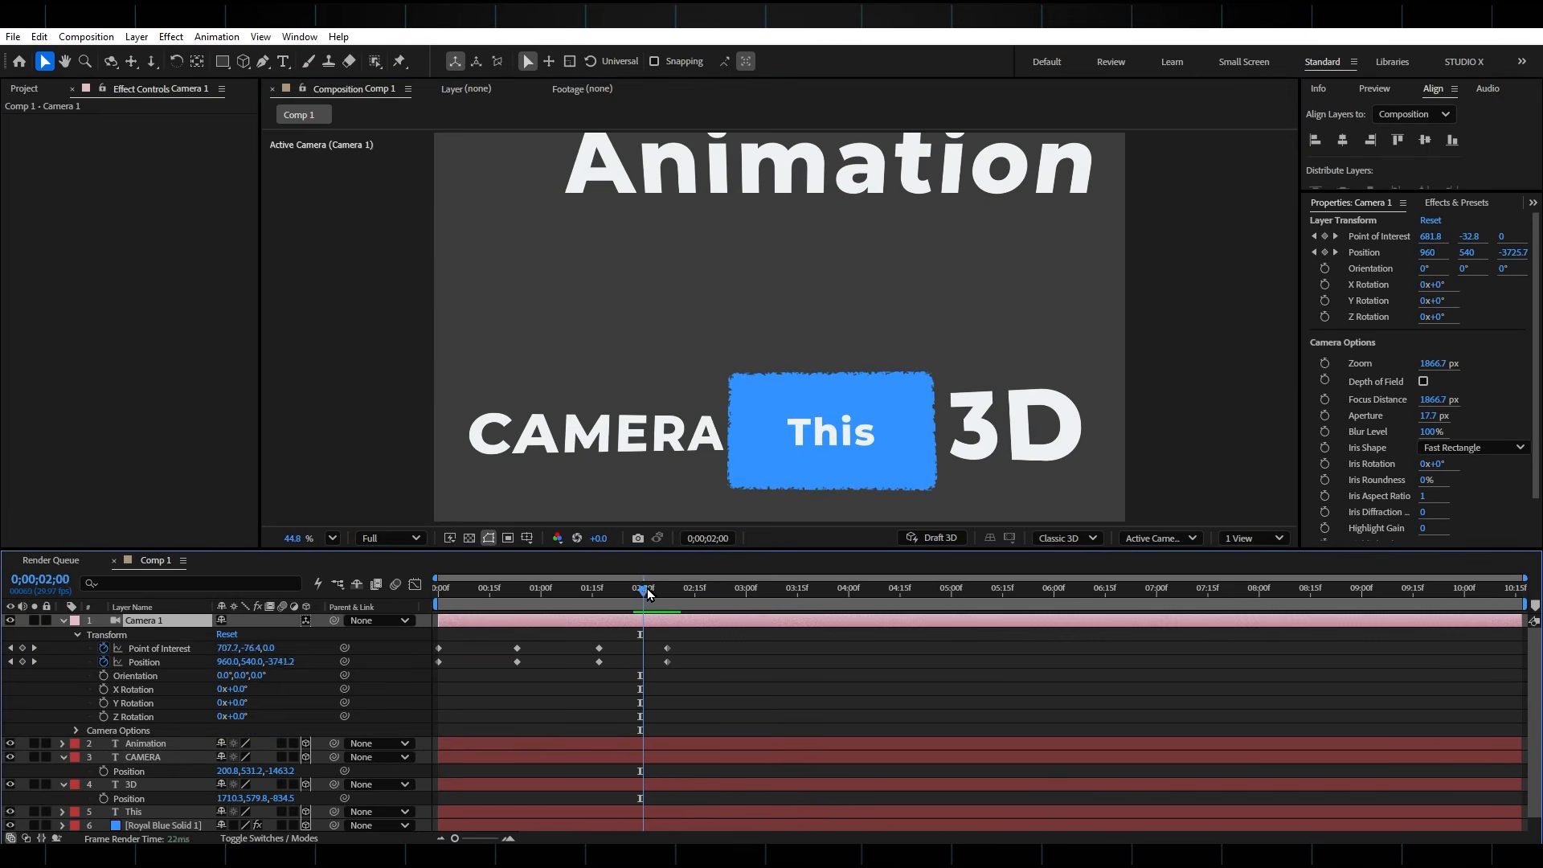
left_click_drag(641, 589, 669, 591)
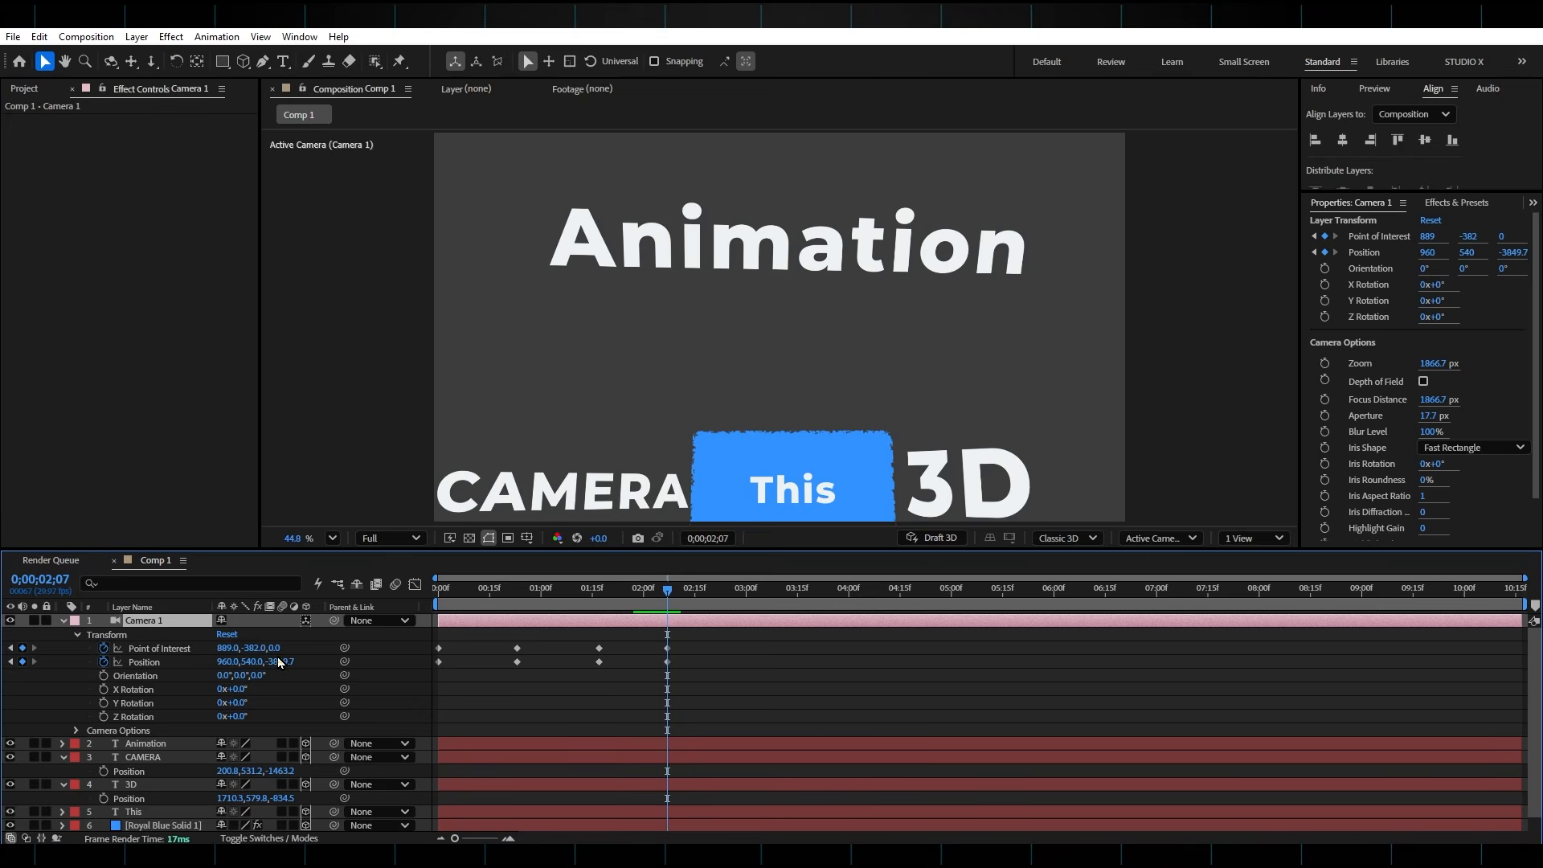
left_click_drag(250, 647, 24, 712)
left_click(681, 604)
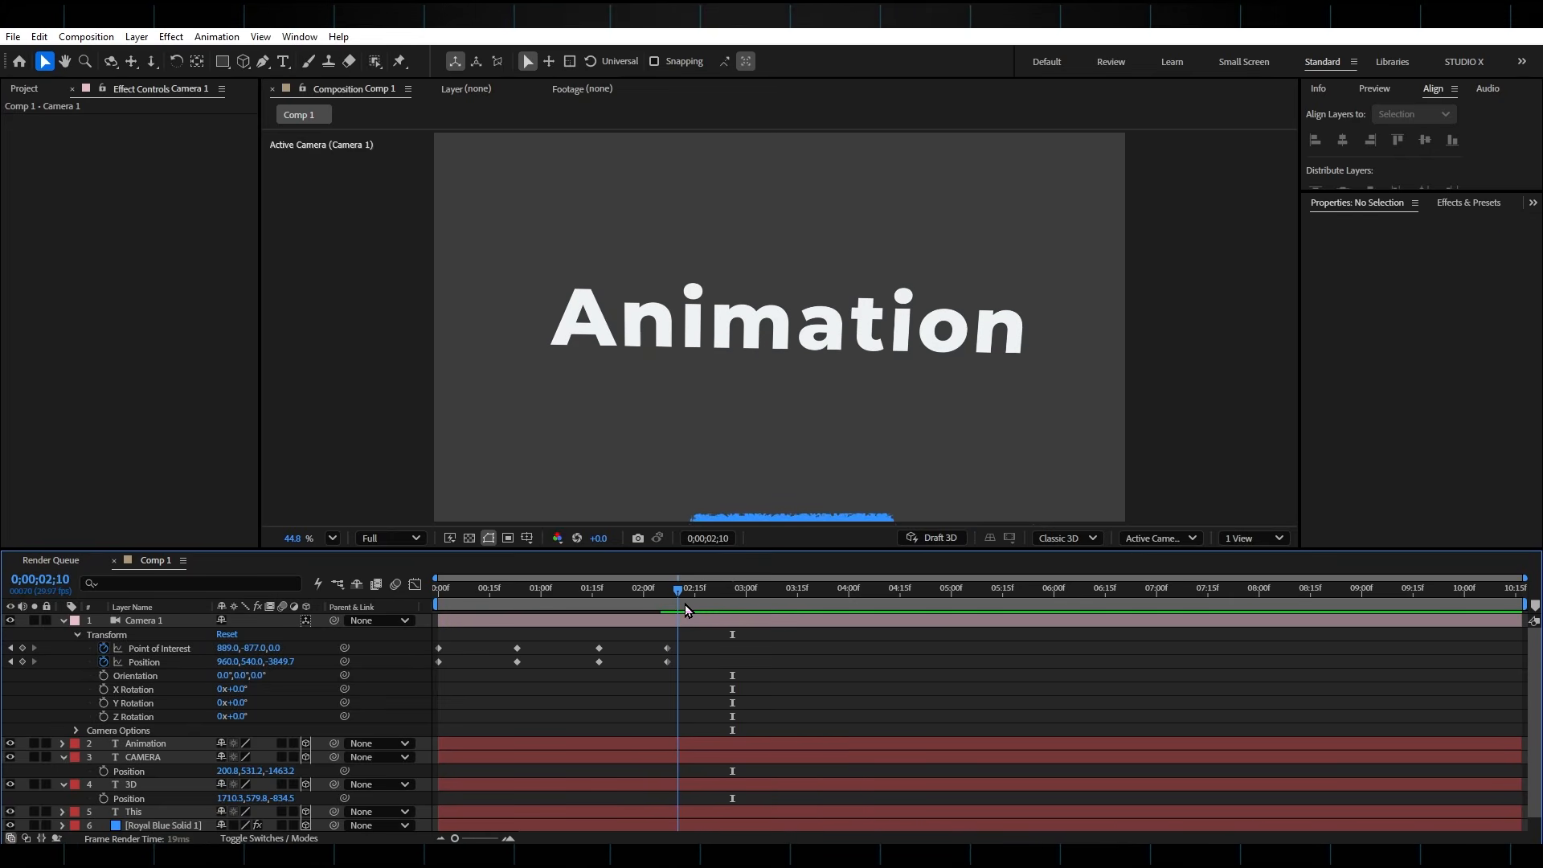
Keyframe the camera at 0;00;02;25 with Point of Interest Y at 1404 and Position Z at -4813.7
left_click_drag(712, 606, 729, 609)
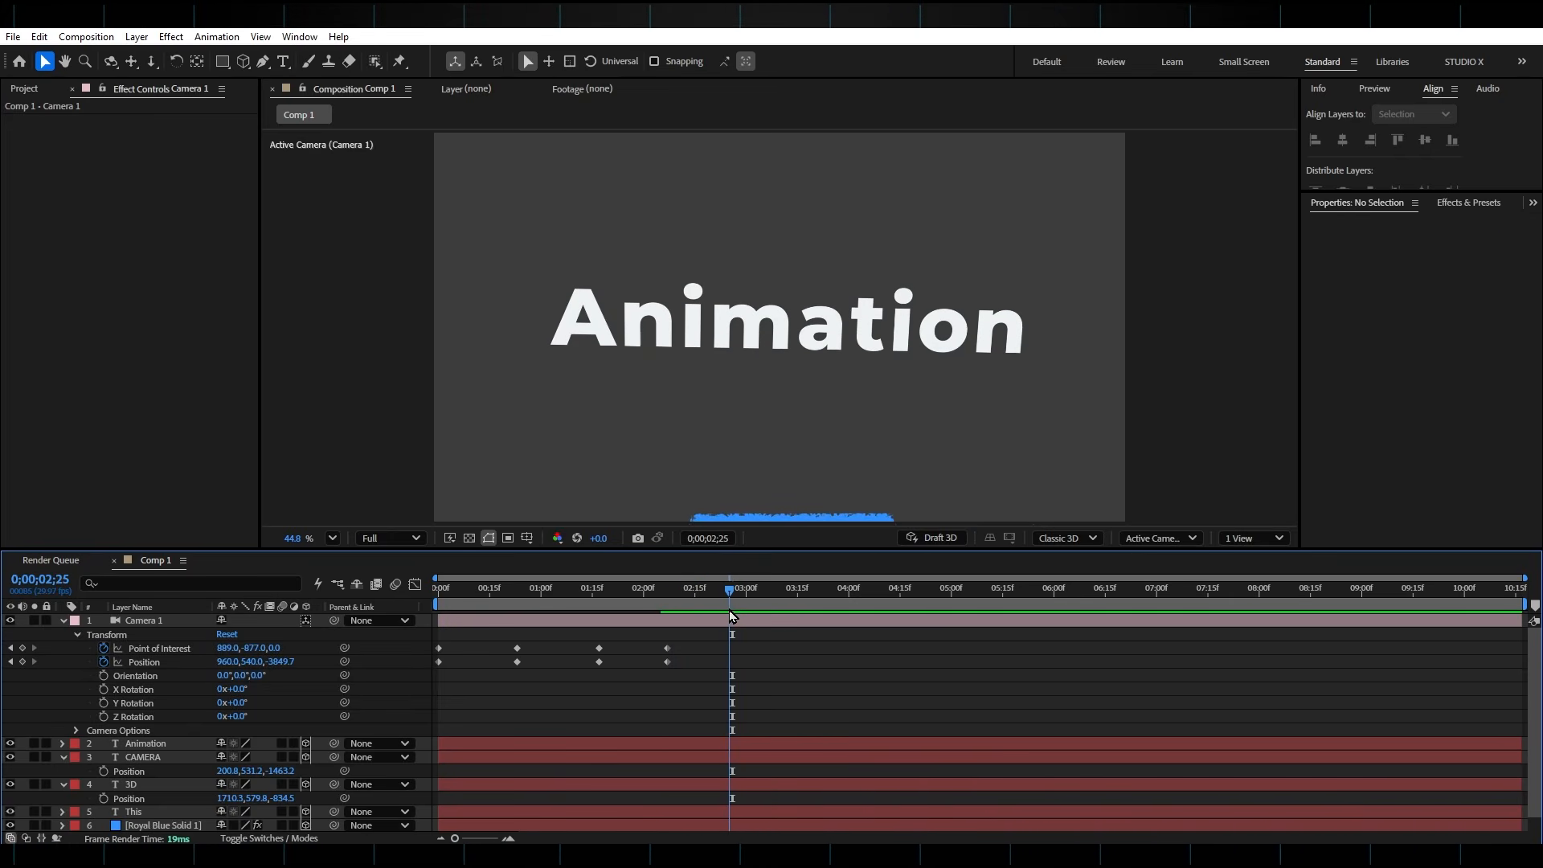
left_click(739, 626)
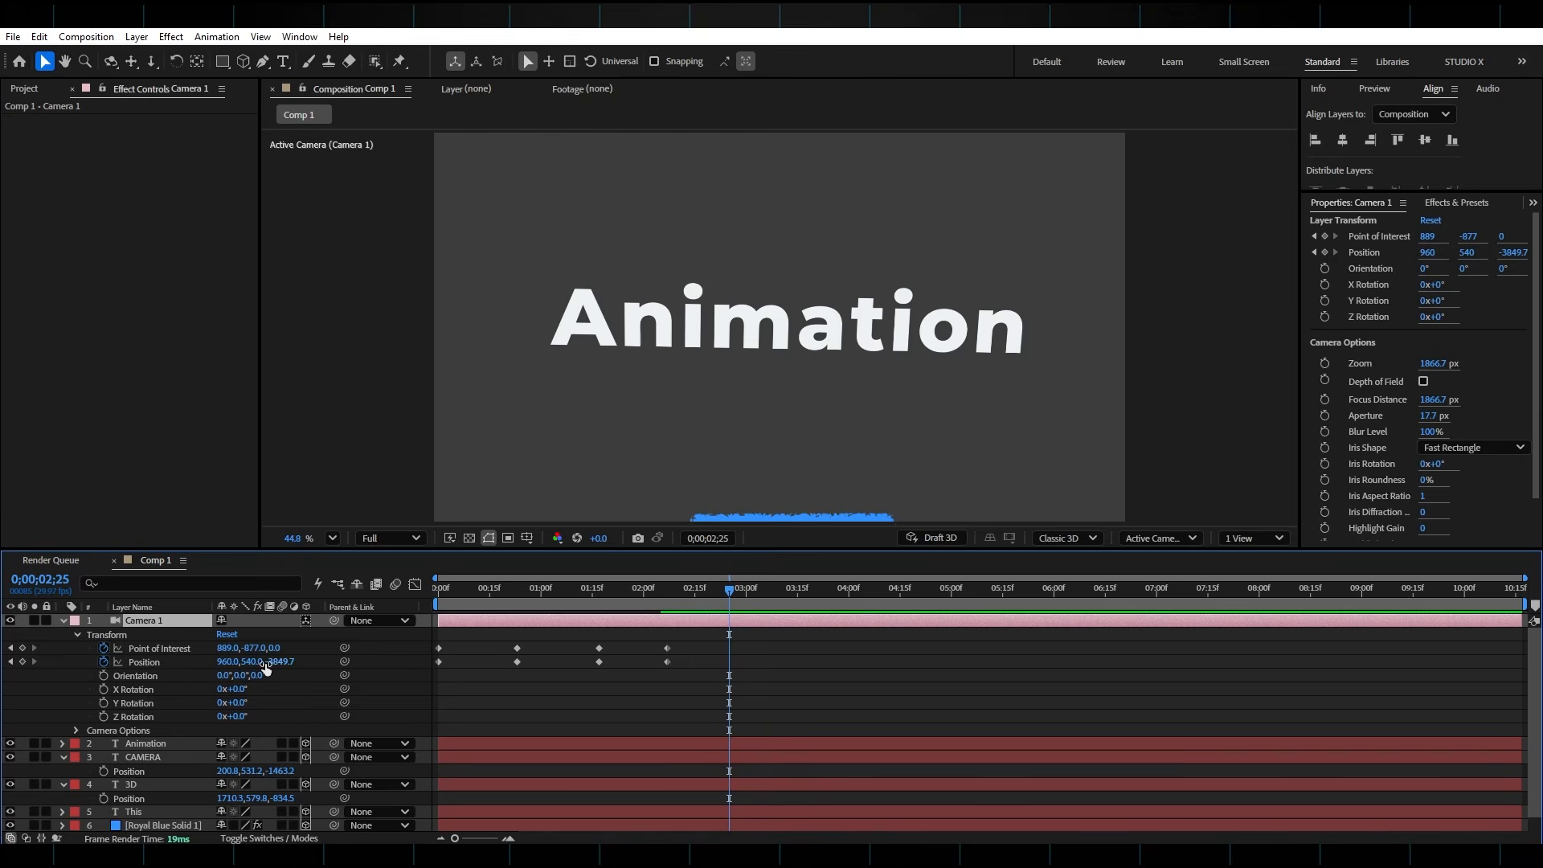
left_click_drag(282, 664, 755, 262)
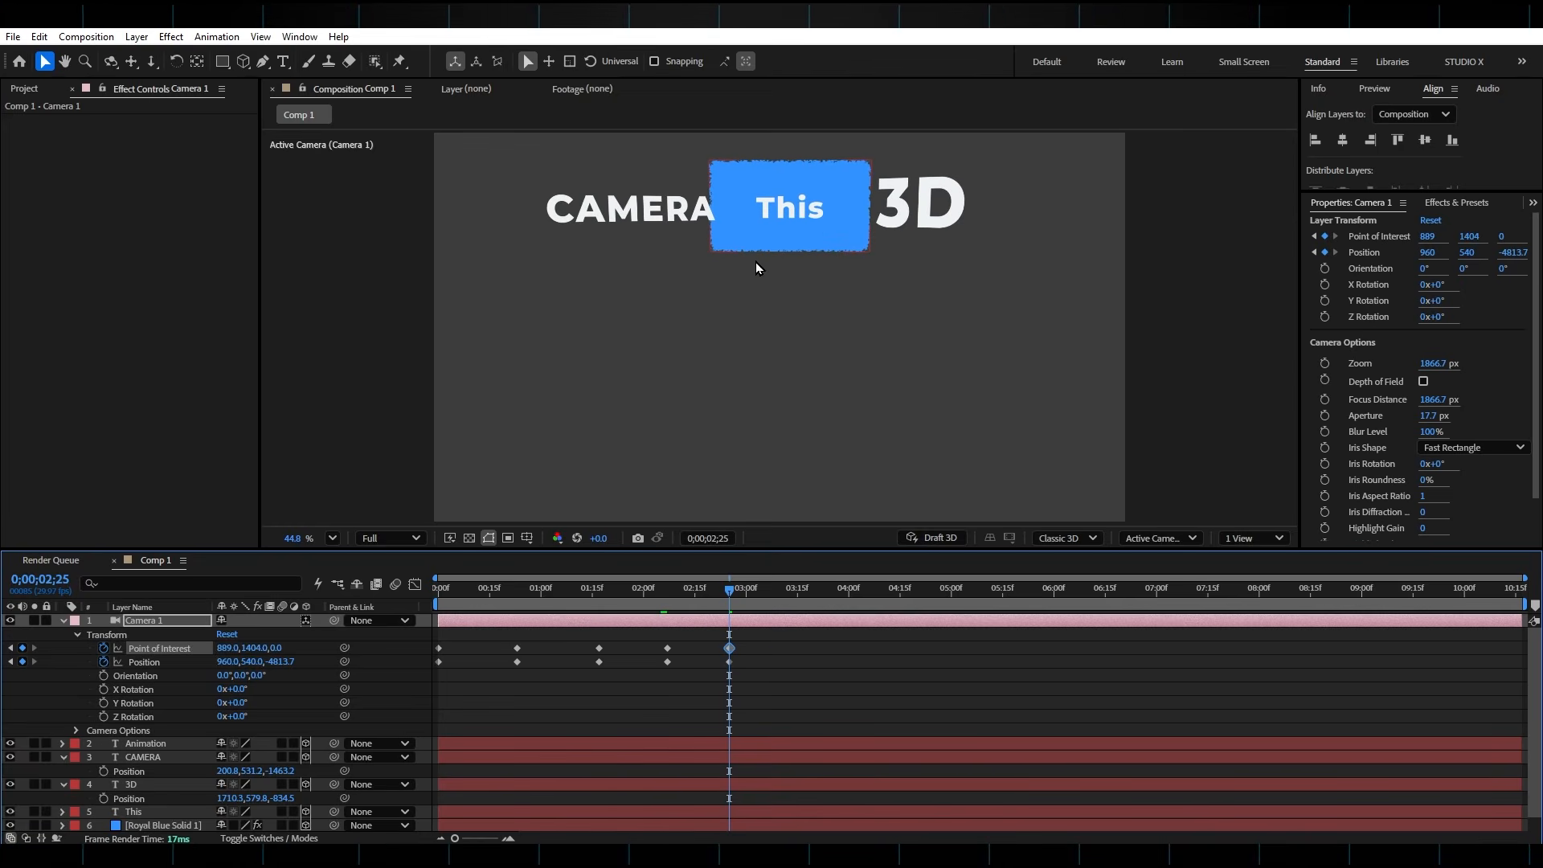
Duplicate the "Animation" text, place the copy at about 985.5, 1015.3, -2745.9 with orientation 306.7°, 357.4°, 356.5°, and change it to "is" at 383 px
left_click(705, 746)
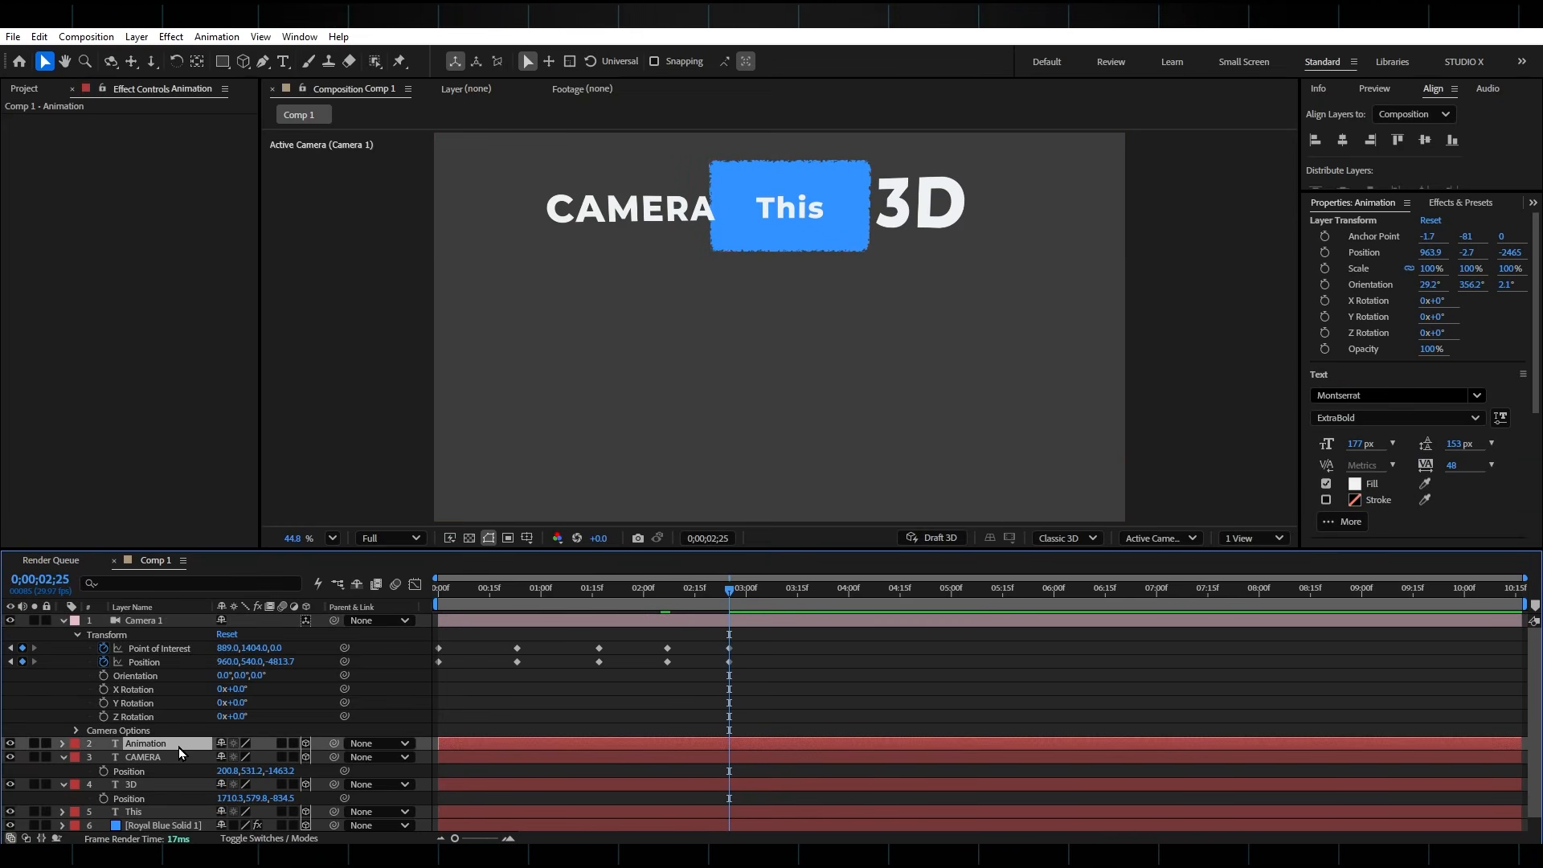
key("ctrl+d")
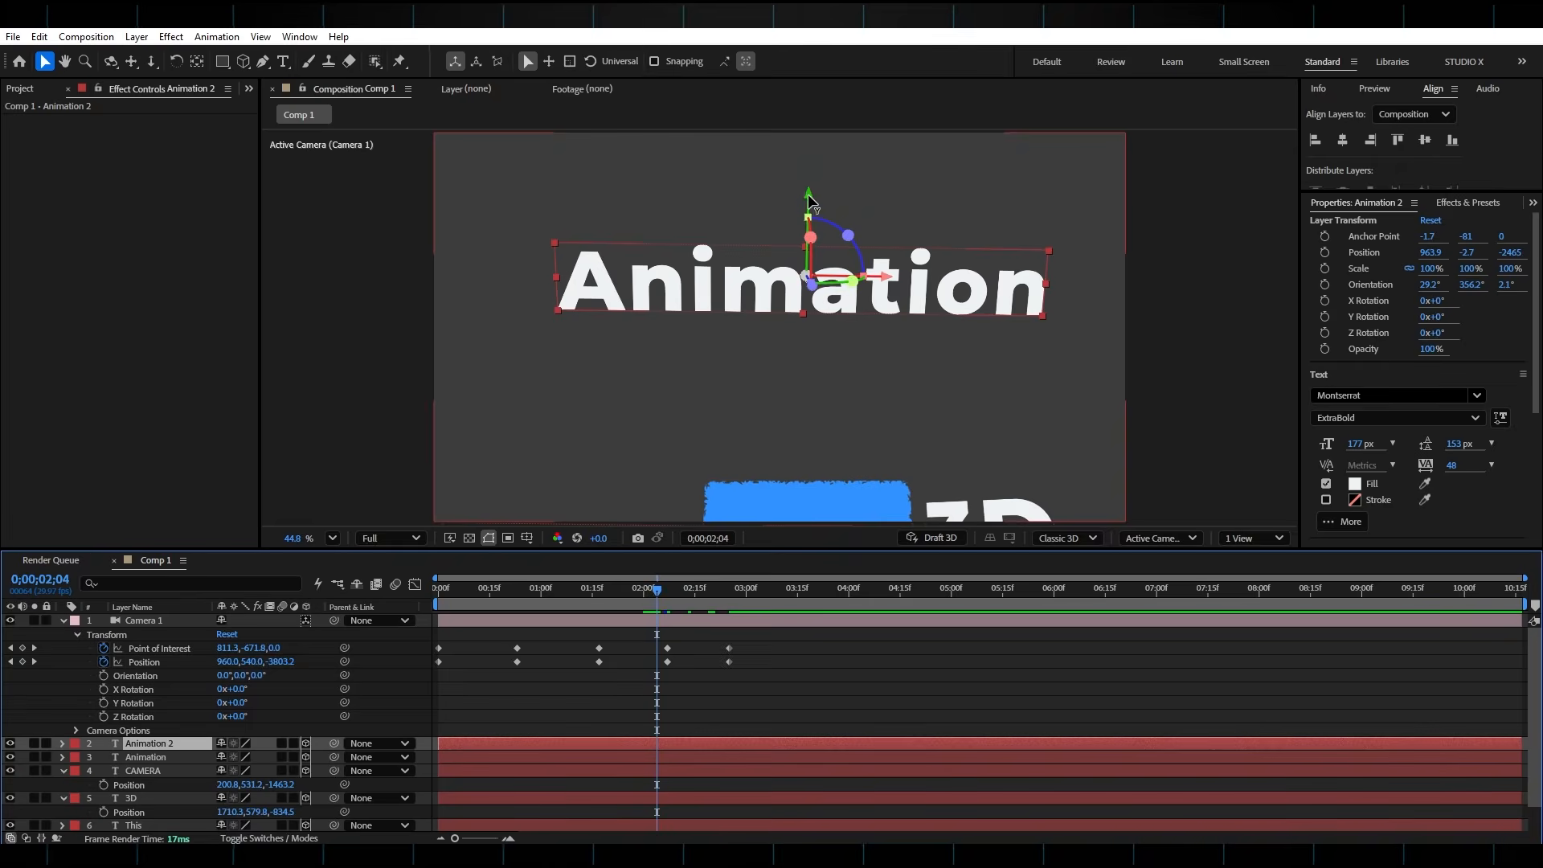
left_click_drag(810, 200, 799, 516)
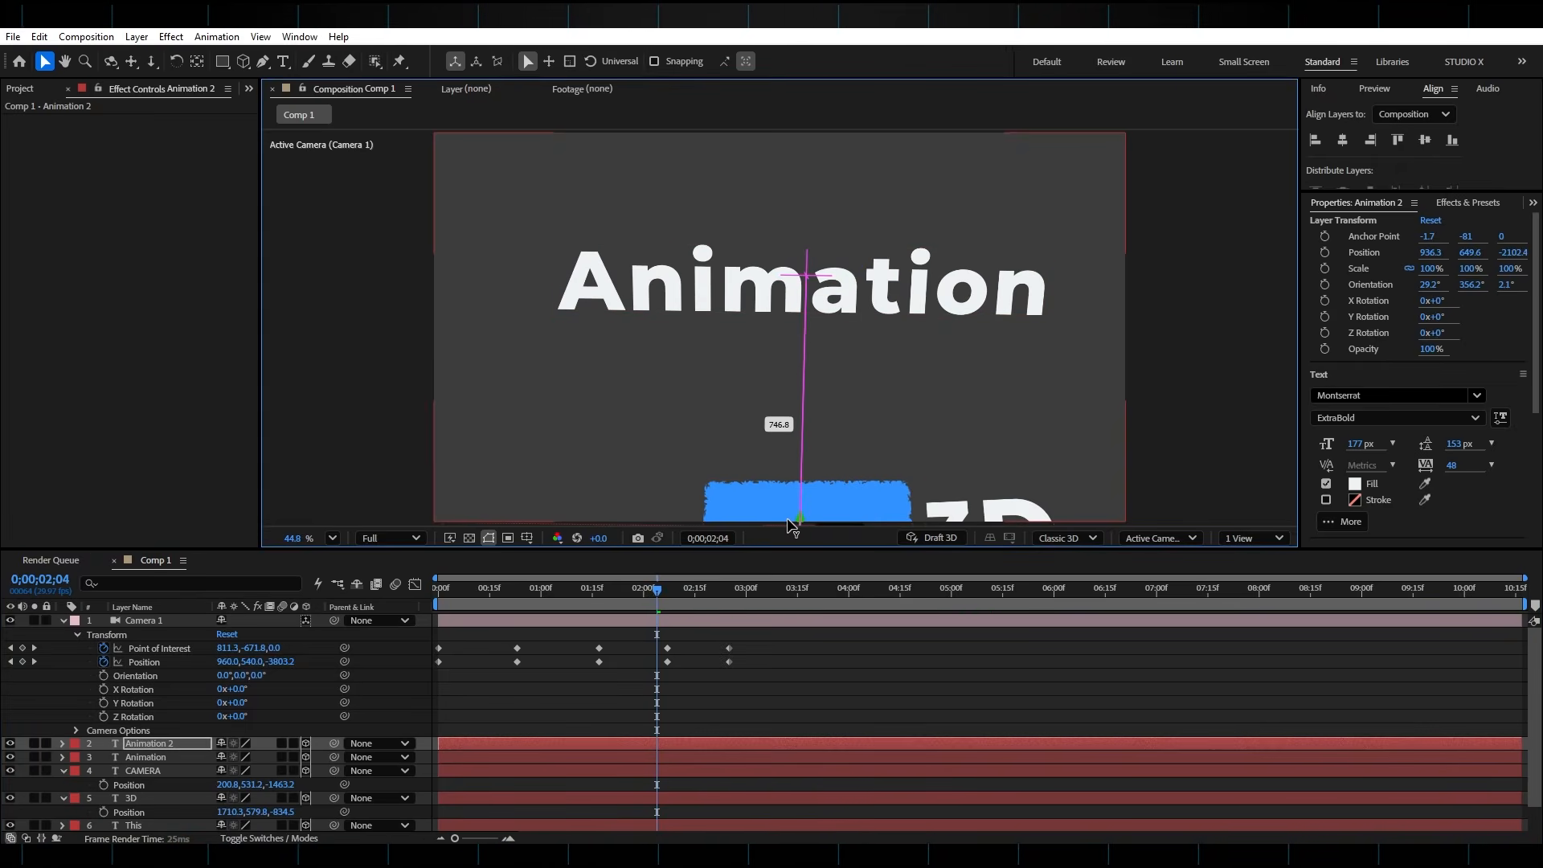
left_click_drag(673, 605, 732, 601)
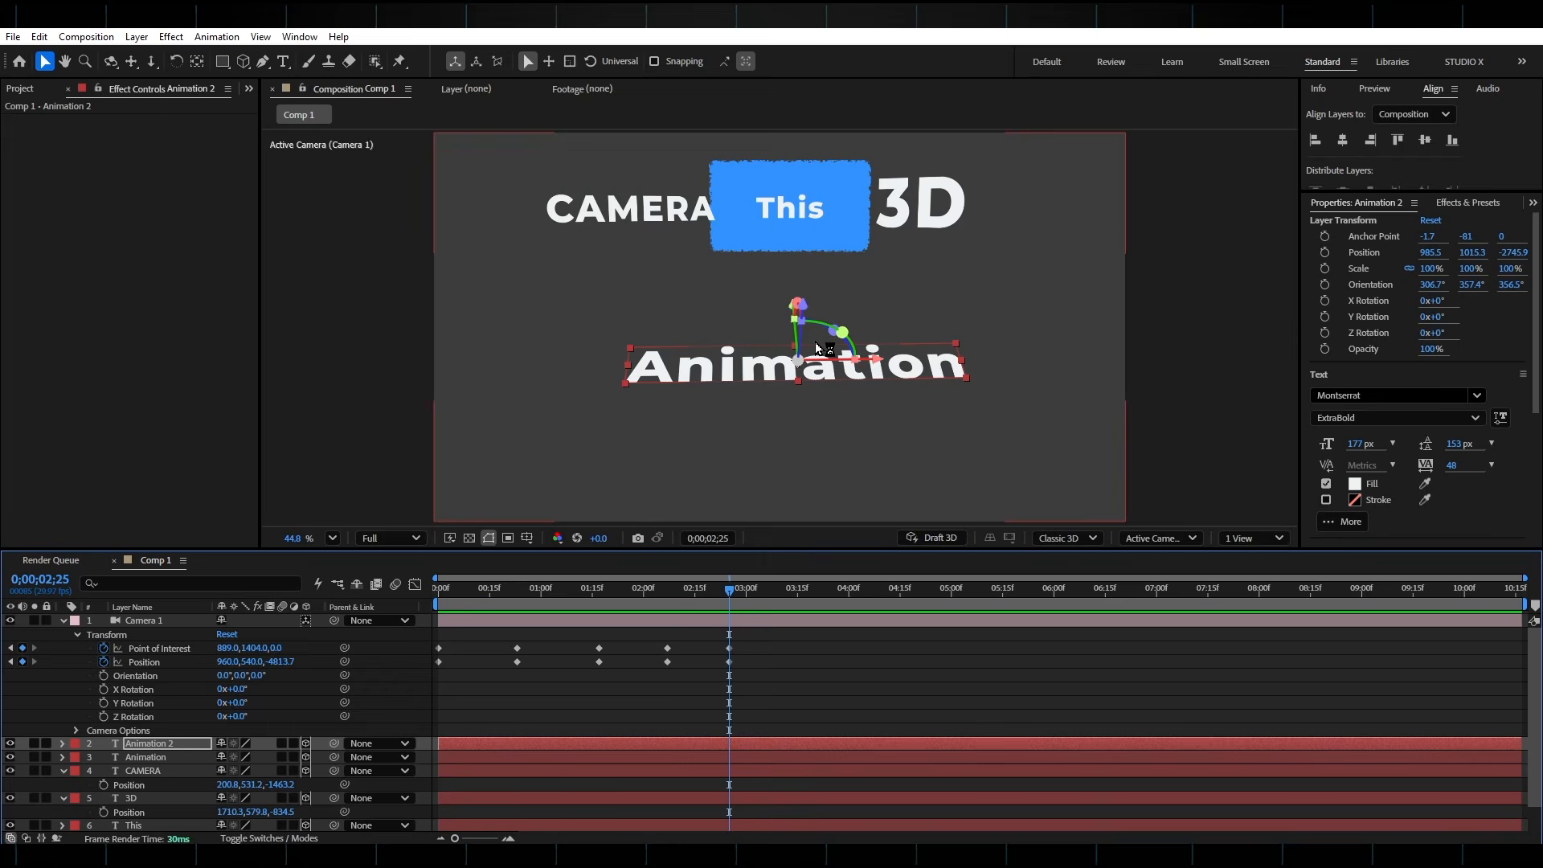
Set the camera's Position Z to -4363.7 at 0;00;02;25, and keyframe Point of Interest 665, 2101, 0 with Position Z -5054.7 at 0;00;03;12
left_click_drag(277, 662, 613, 630)
left_click_drag(732, 601, 788, 614)
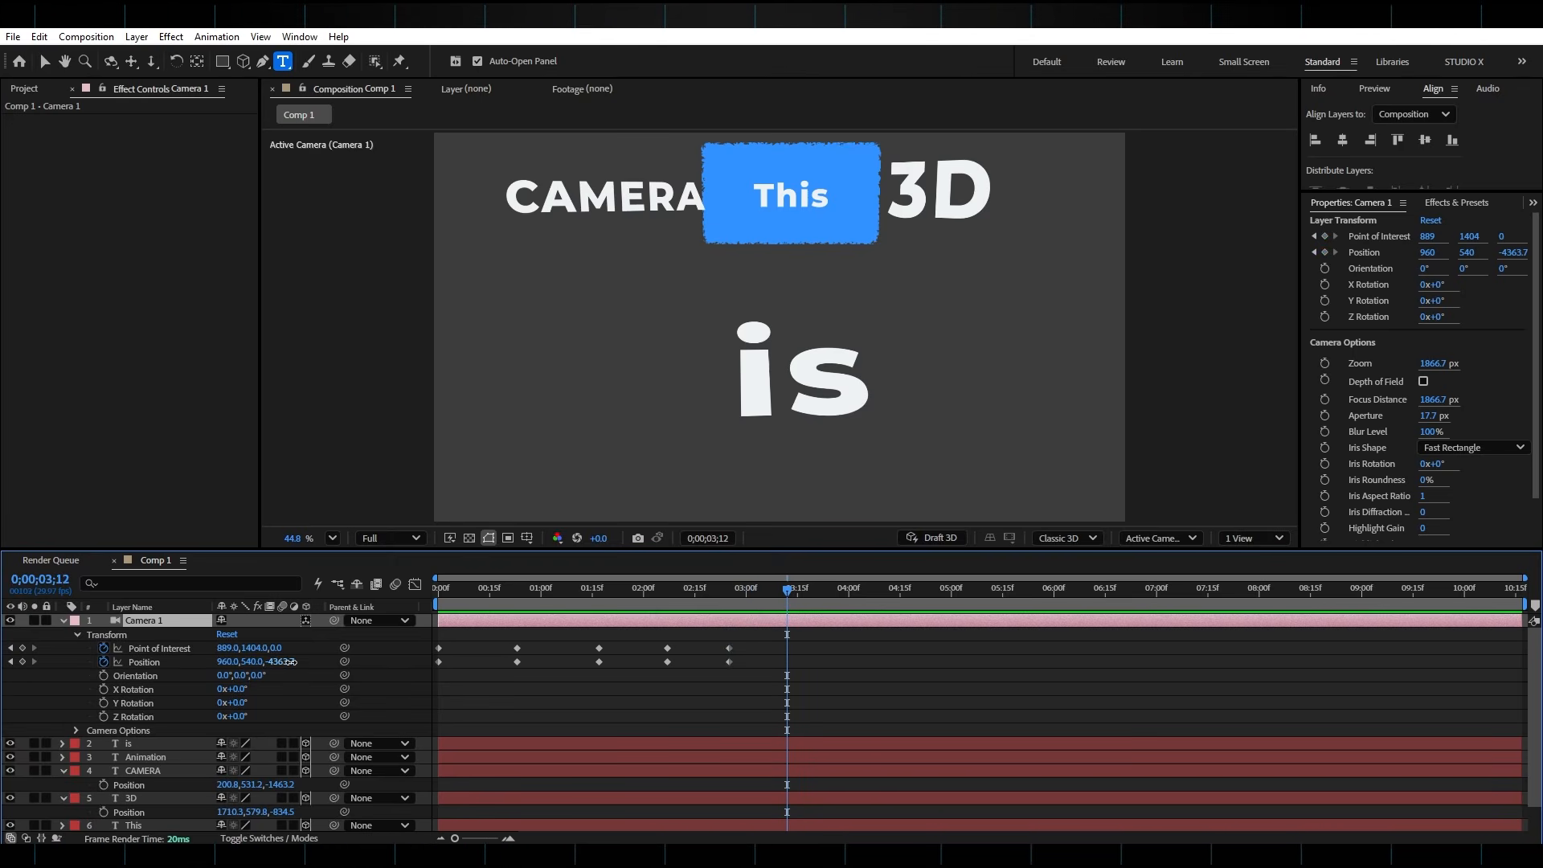
left_click_drag(290, 662, 268, 665)
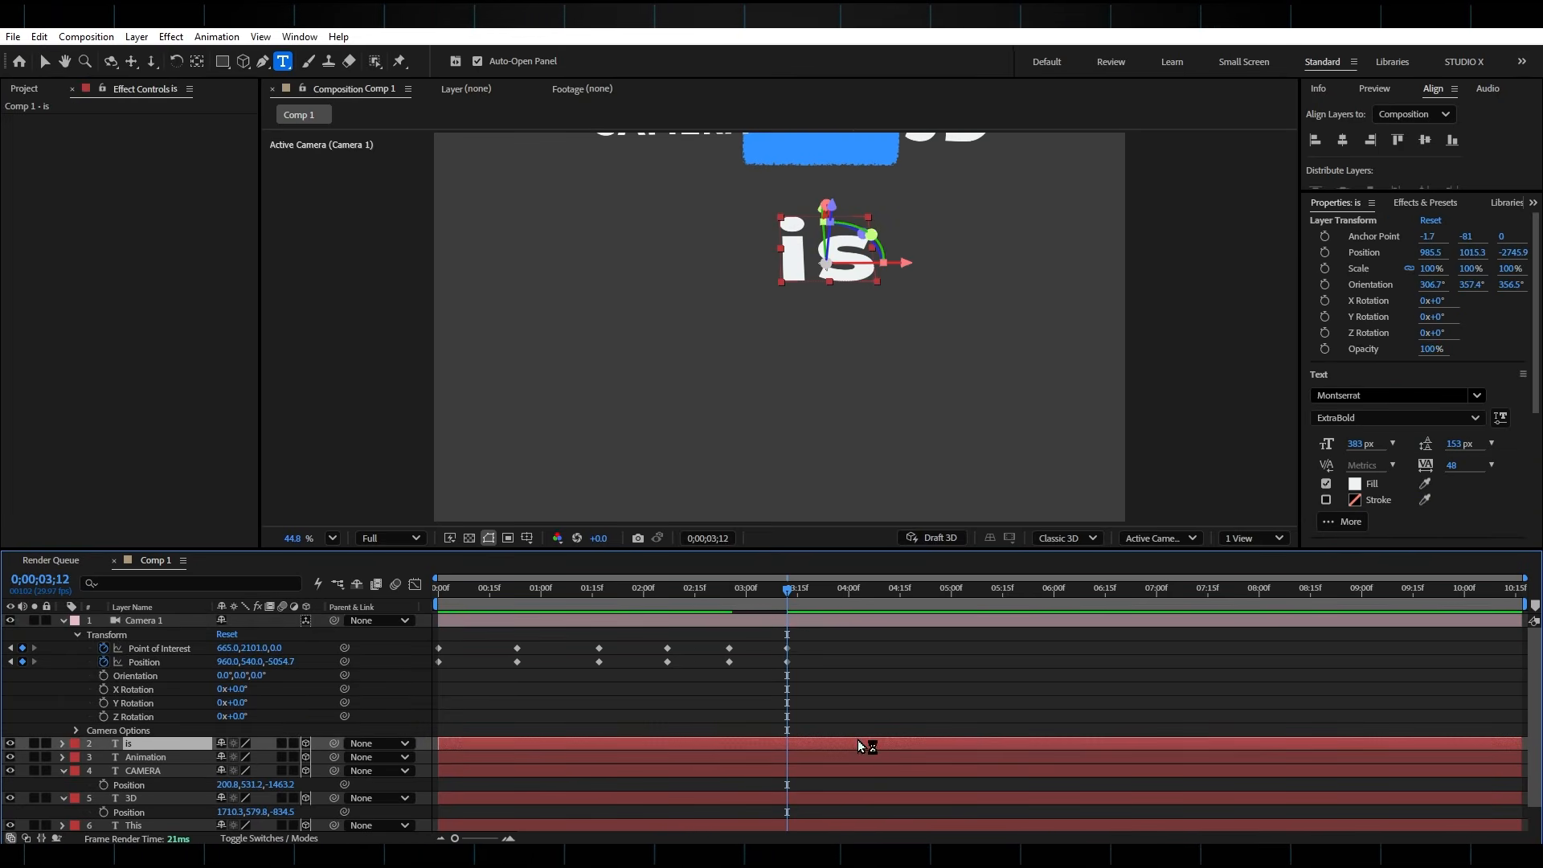
Duplicate the "is" text, move the copy below the original, and replace its text with "CRAZY"
key("ctrl+d")
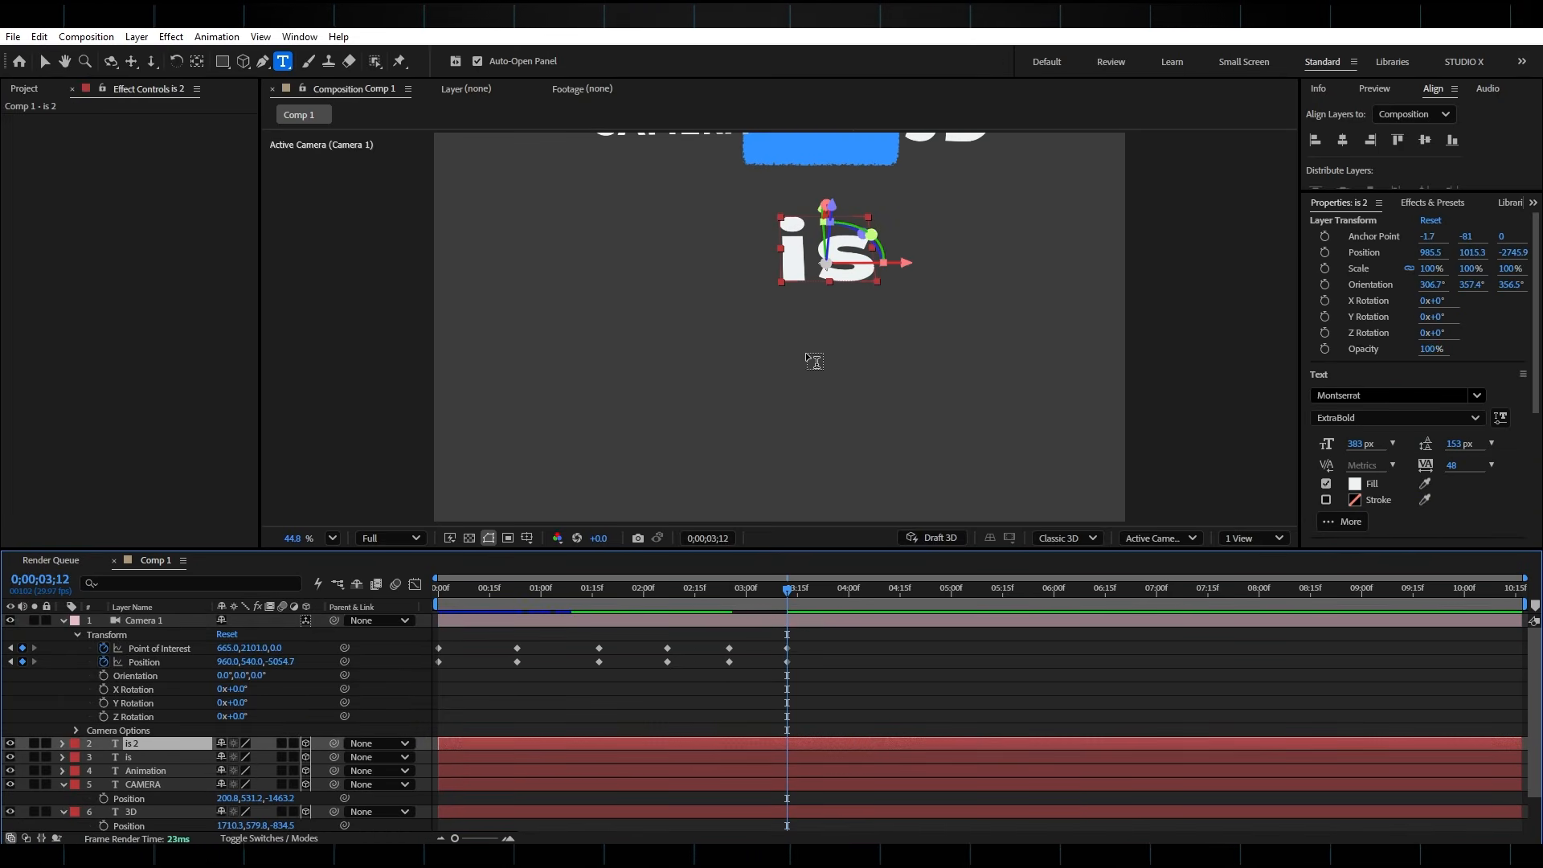
key("v")
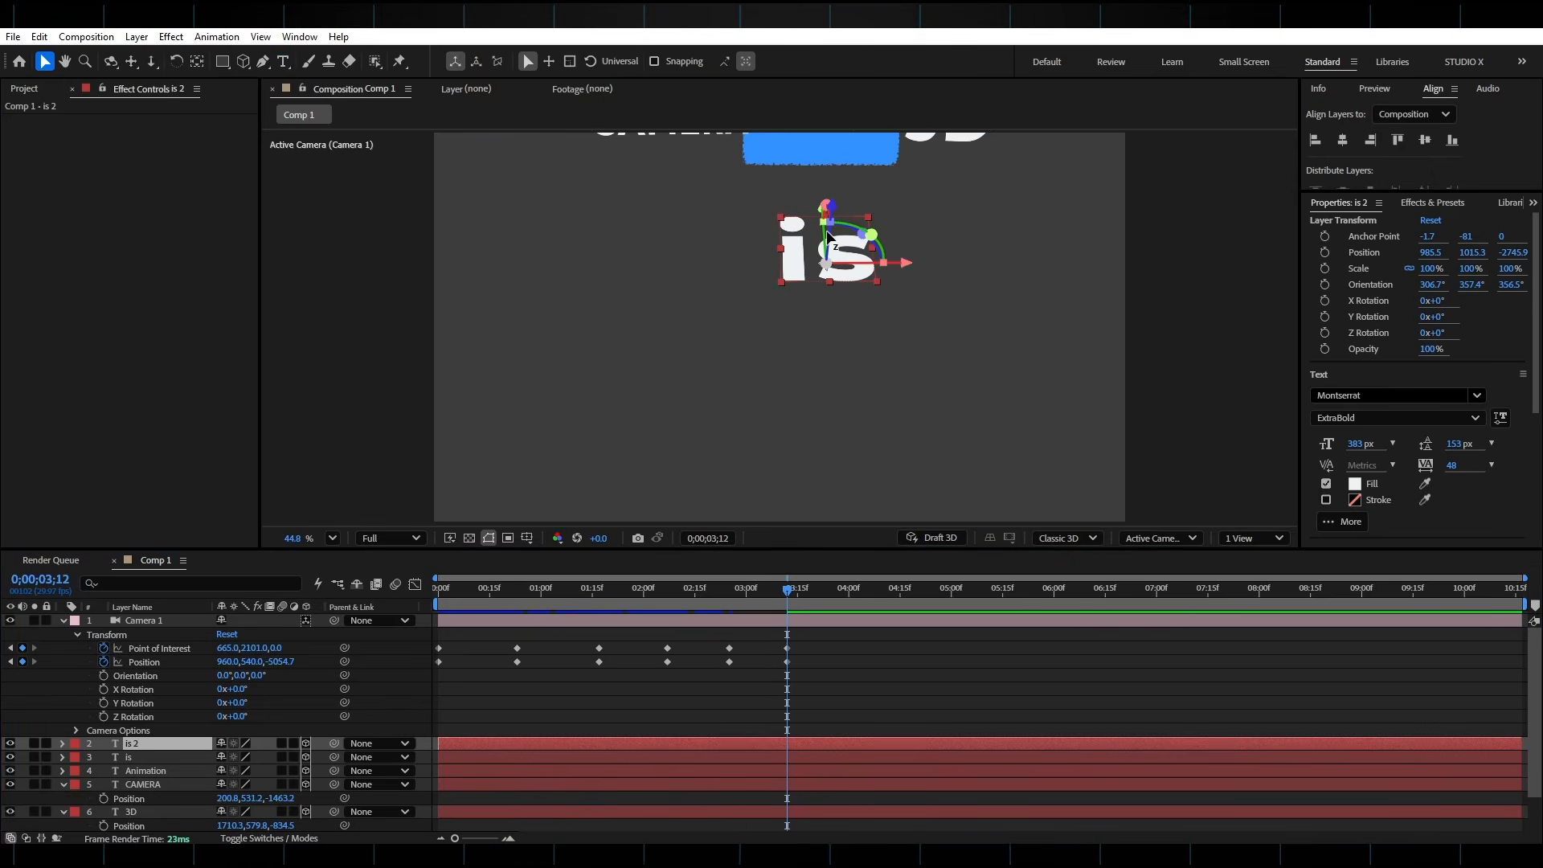
left_click_drag(826, 233, 825, 321)
double_click(735, 745)
type("Cre")
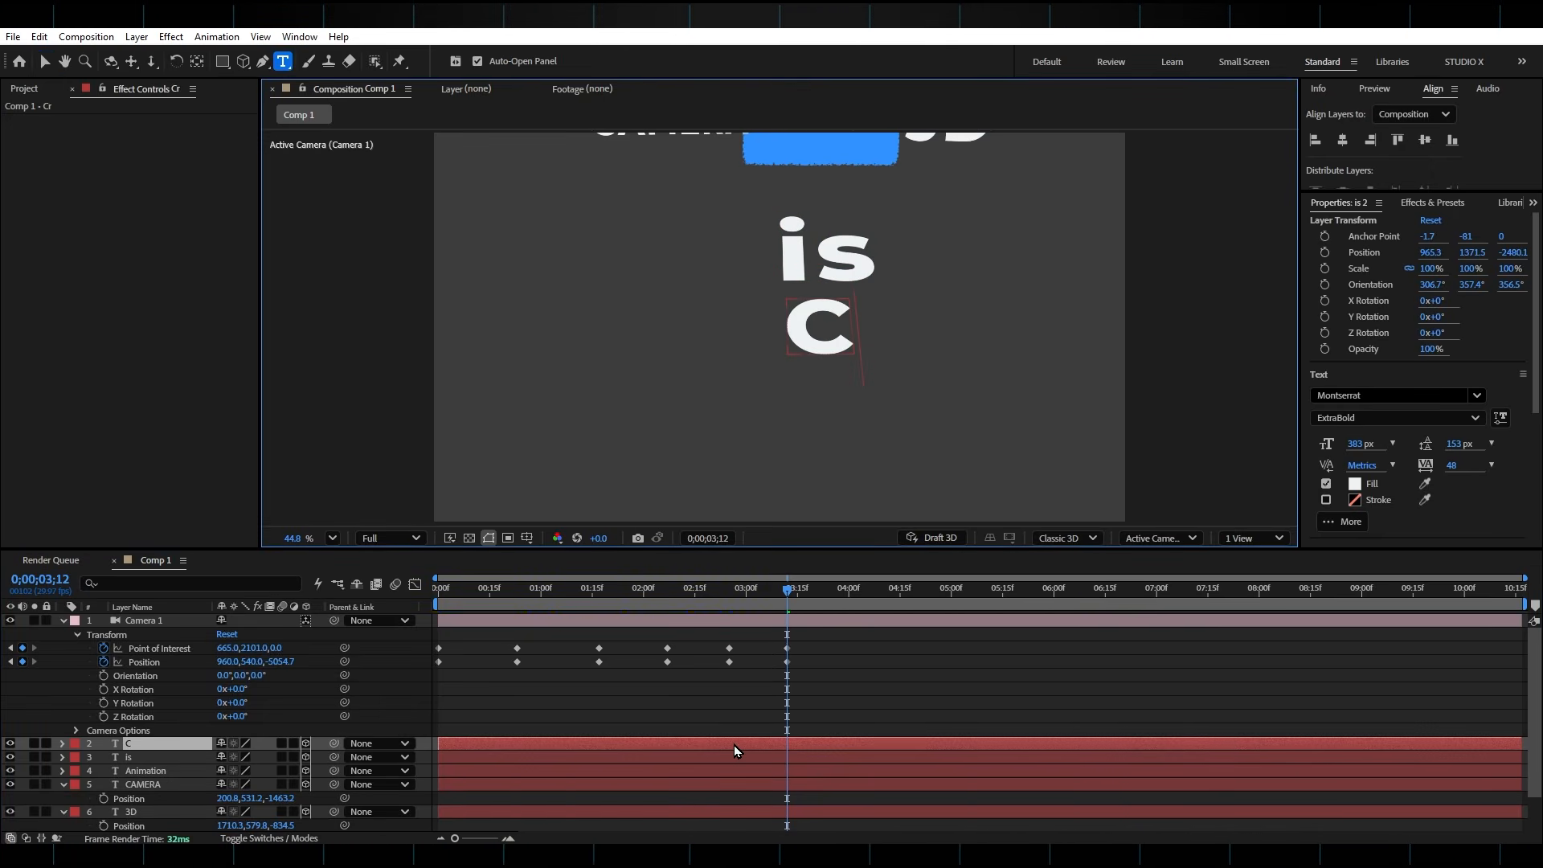
key("BackSpace")
key("BackSpace")
type("RAZY")
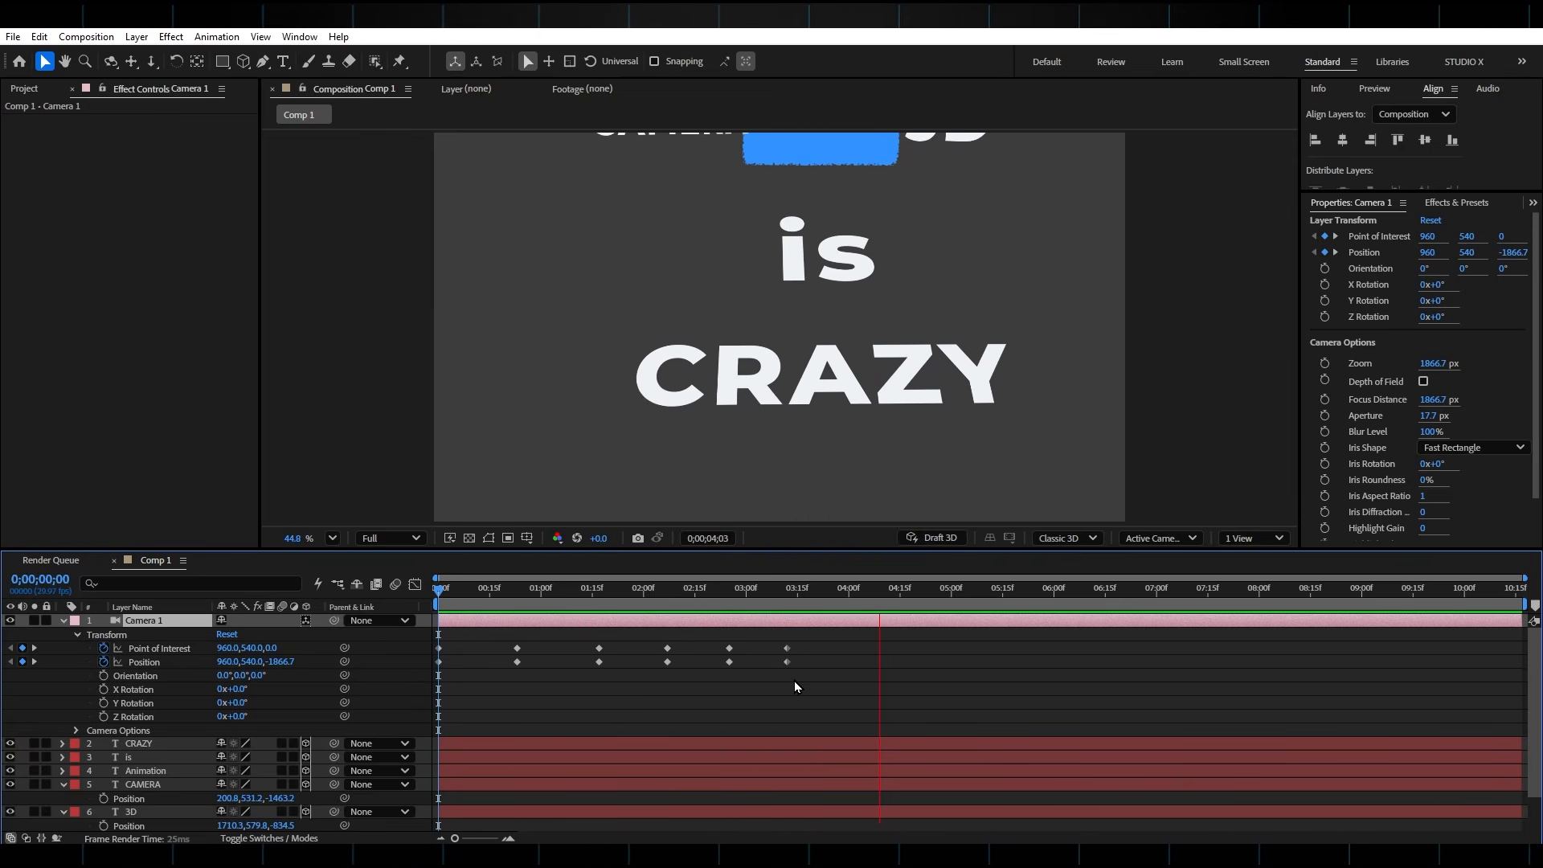
Apply Easy Ease to all of the camera's Point of Interest and Position keyframes
key("space")
left_click_drag(816, 630, 418, 683)
key("F9")
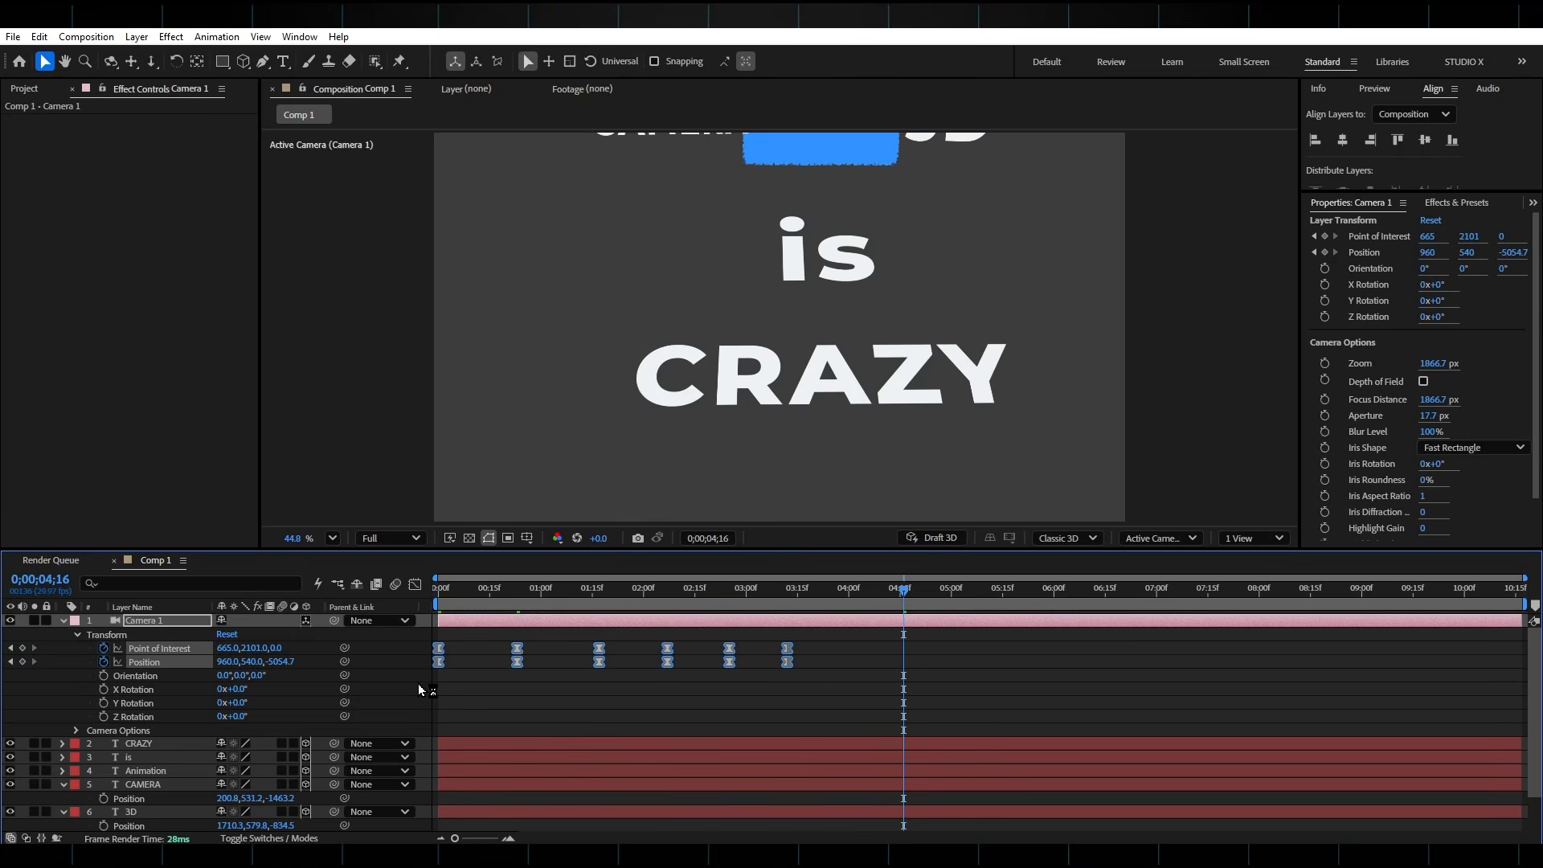
left_click(803, 668)
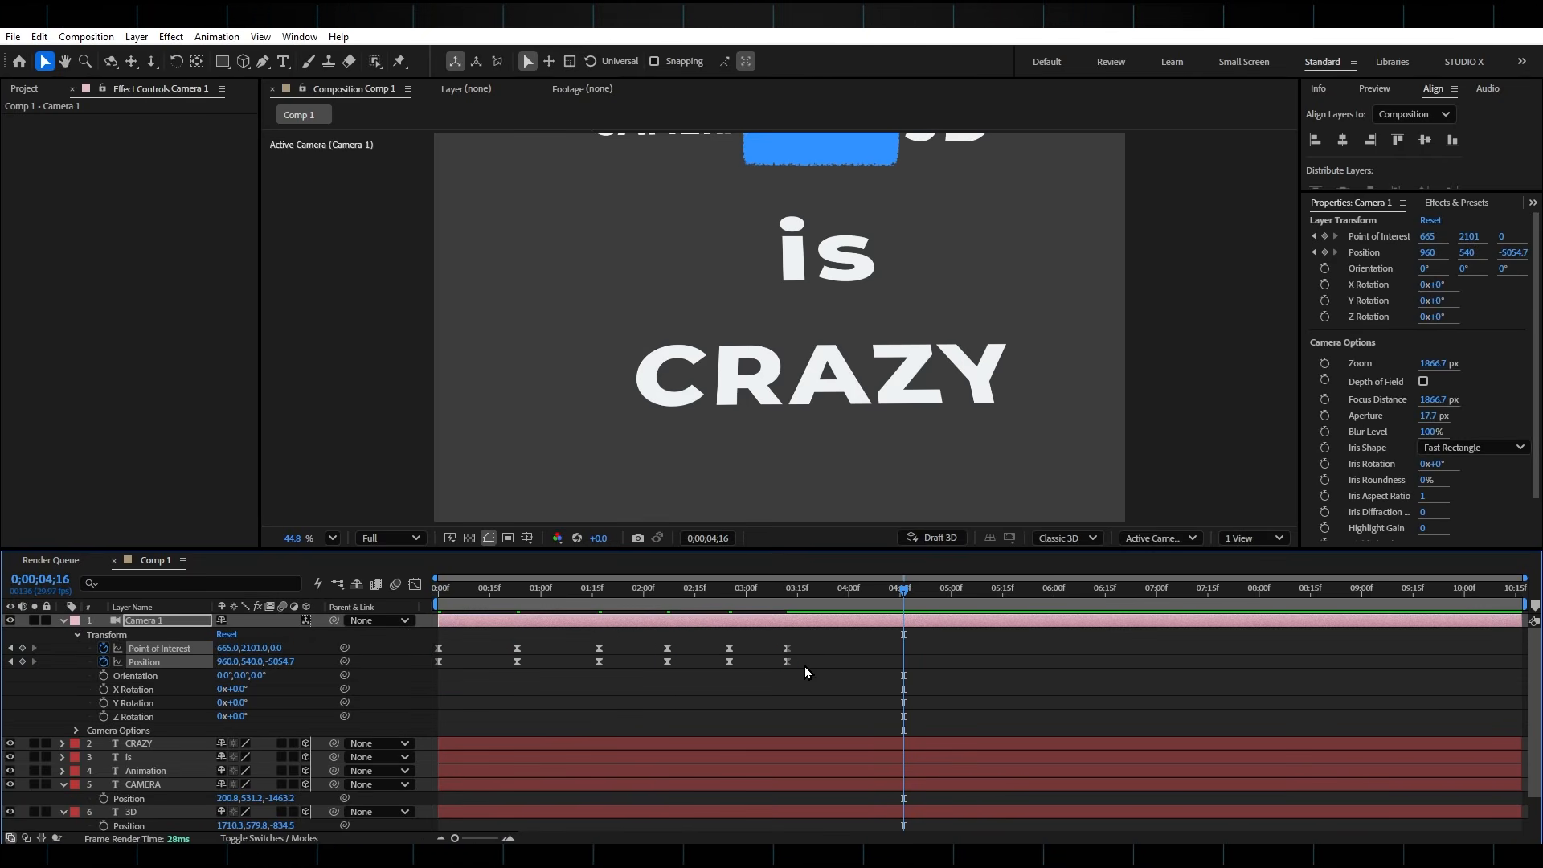
Sharpen the speed graph curves of all camera keyframes into steep peaks midway between the keyframes
left_click(414, 585)
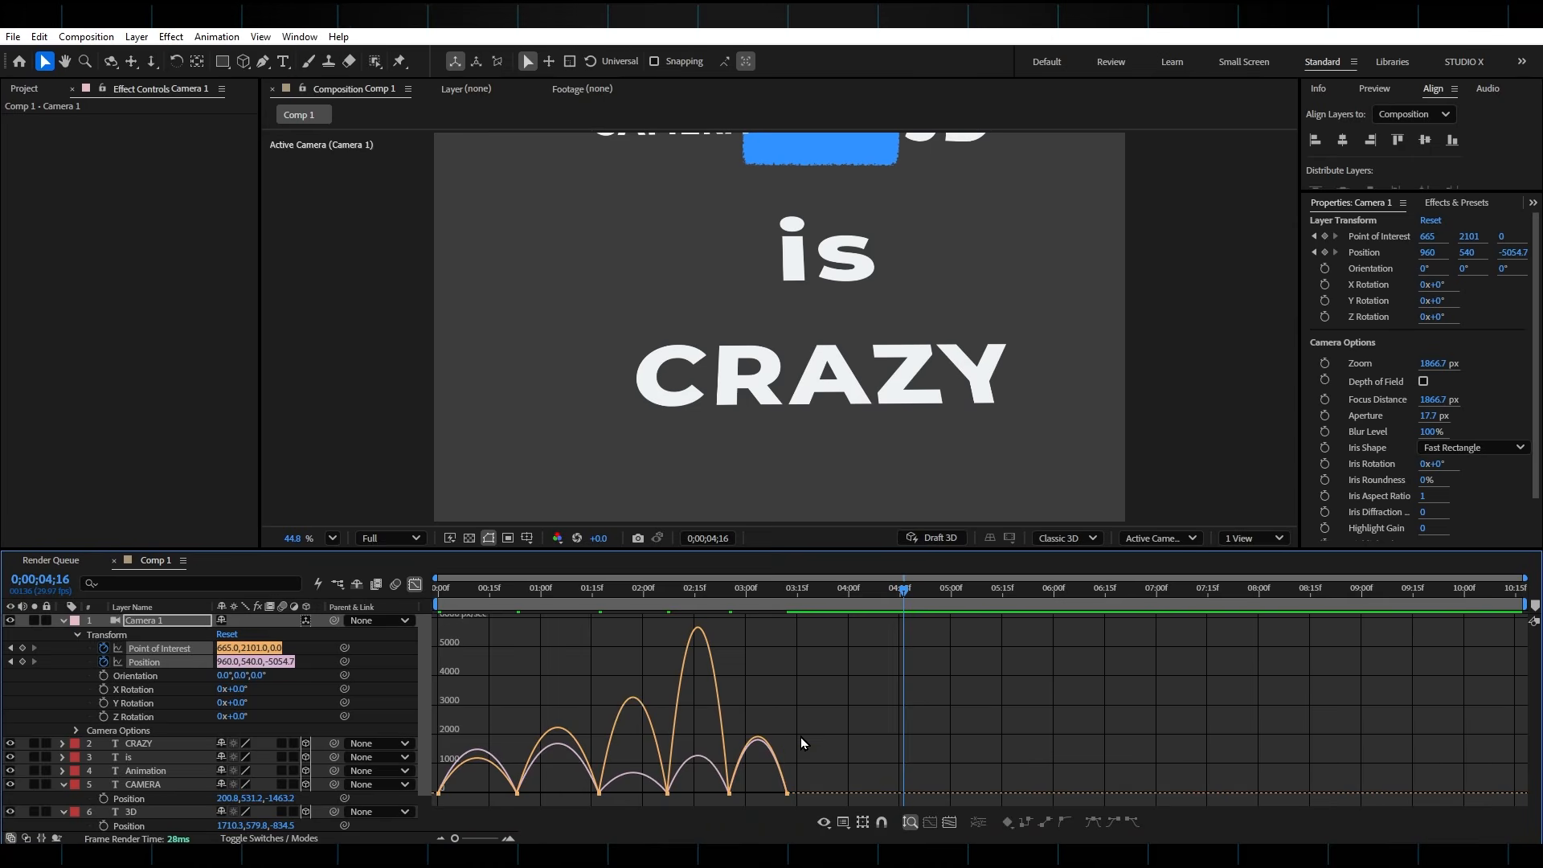
right_click(792, 696)
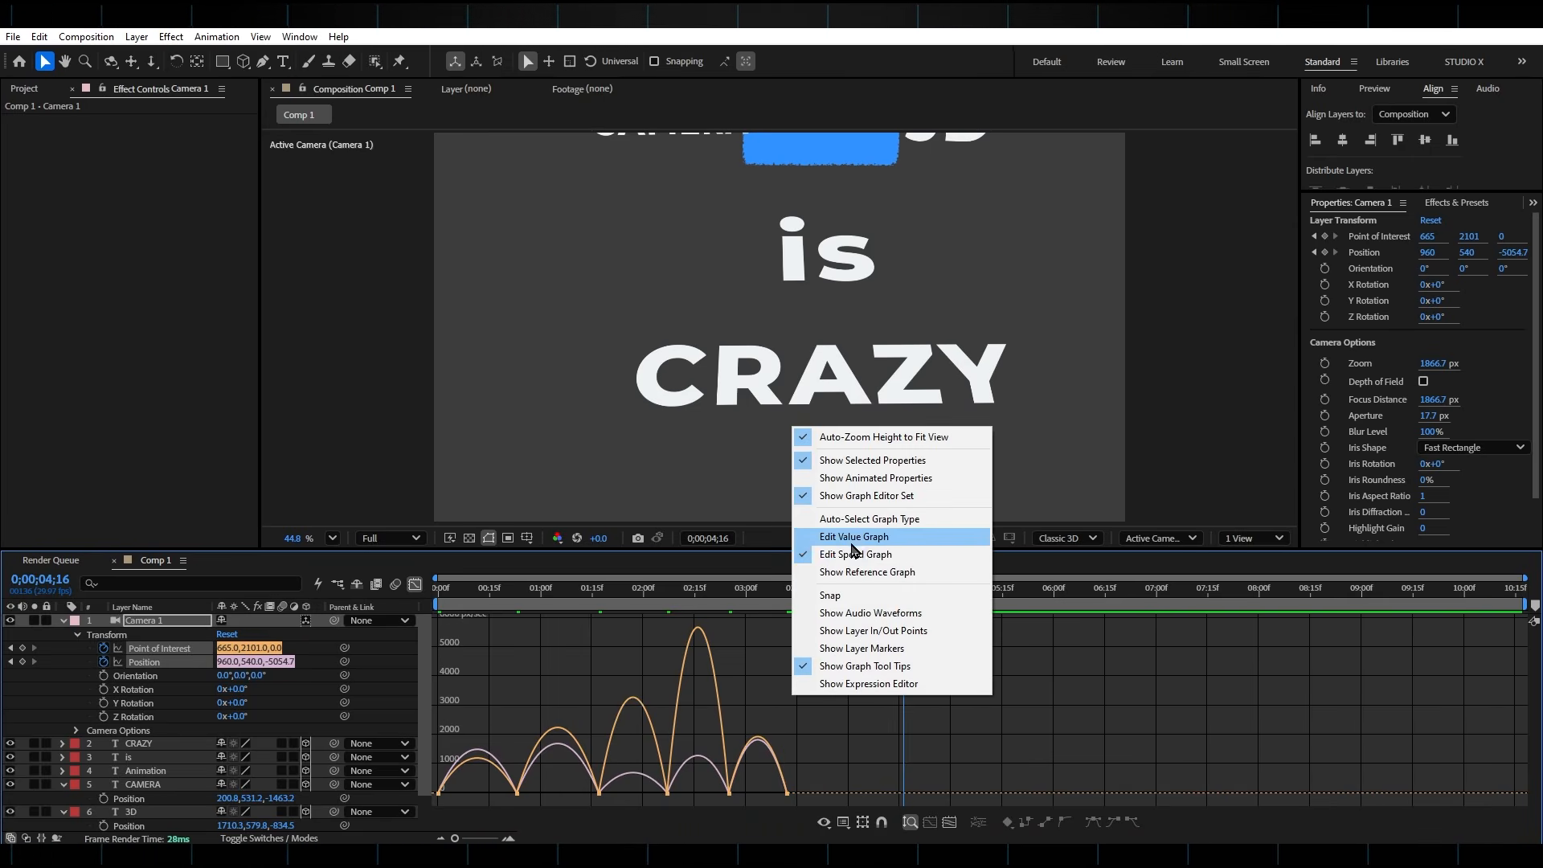
left_click(832, 759)
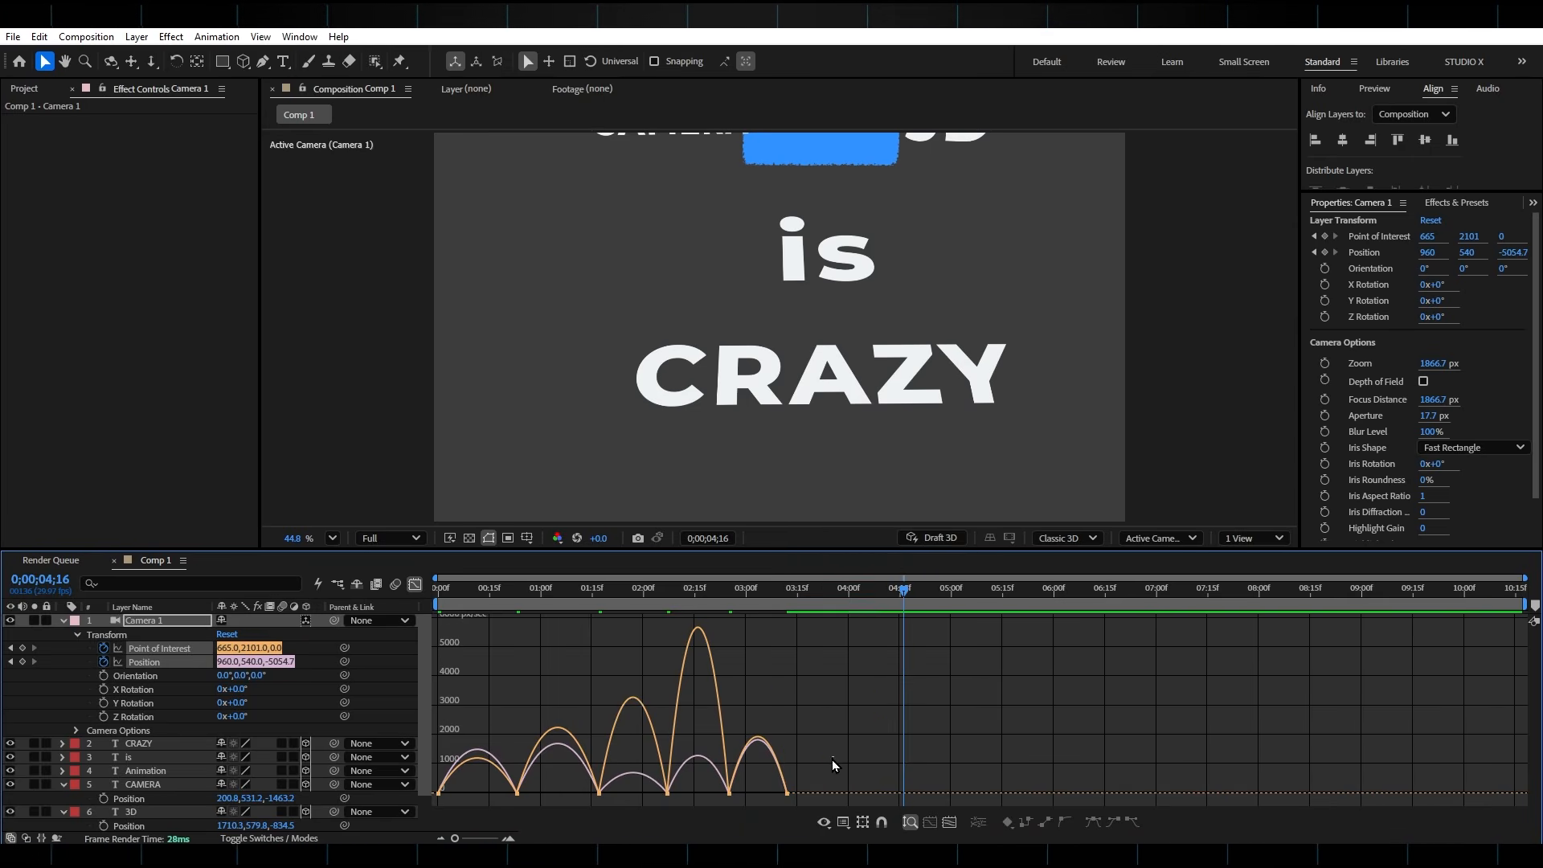
left_click_drag(811, 781, 489, 797)
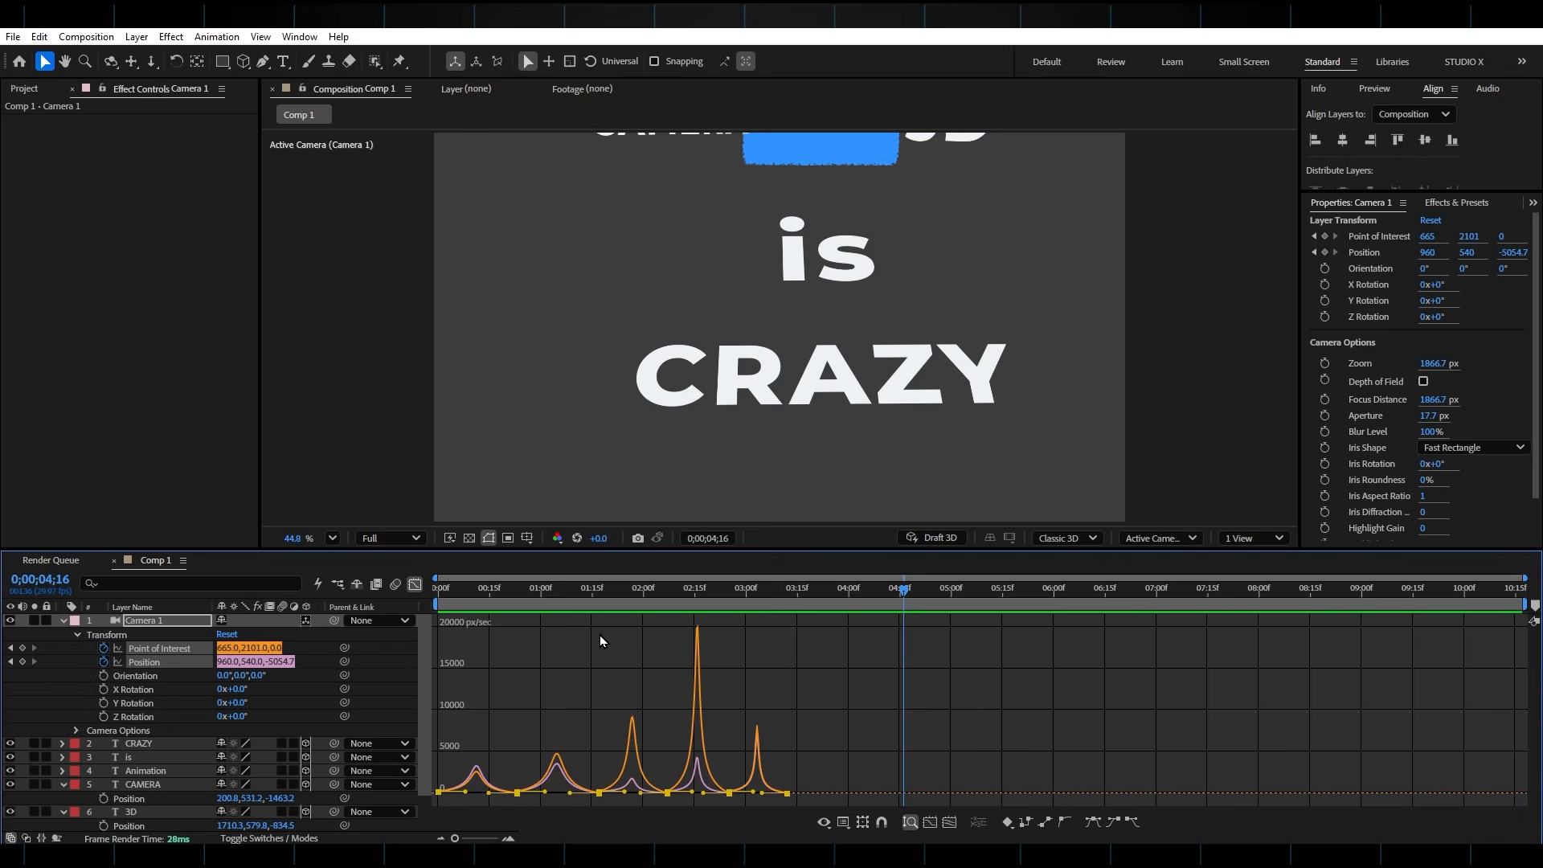
left_click(416, 586)
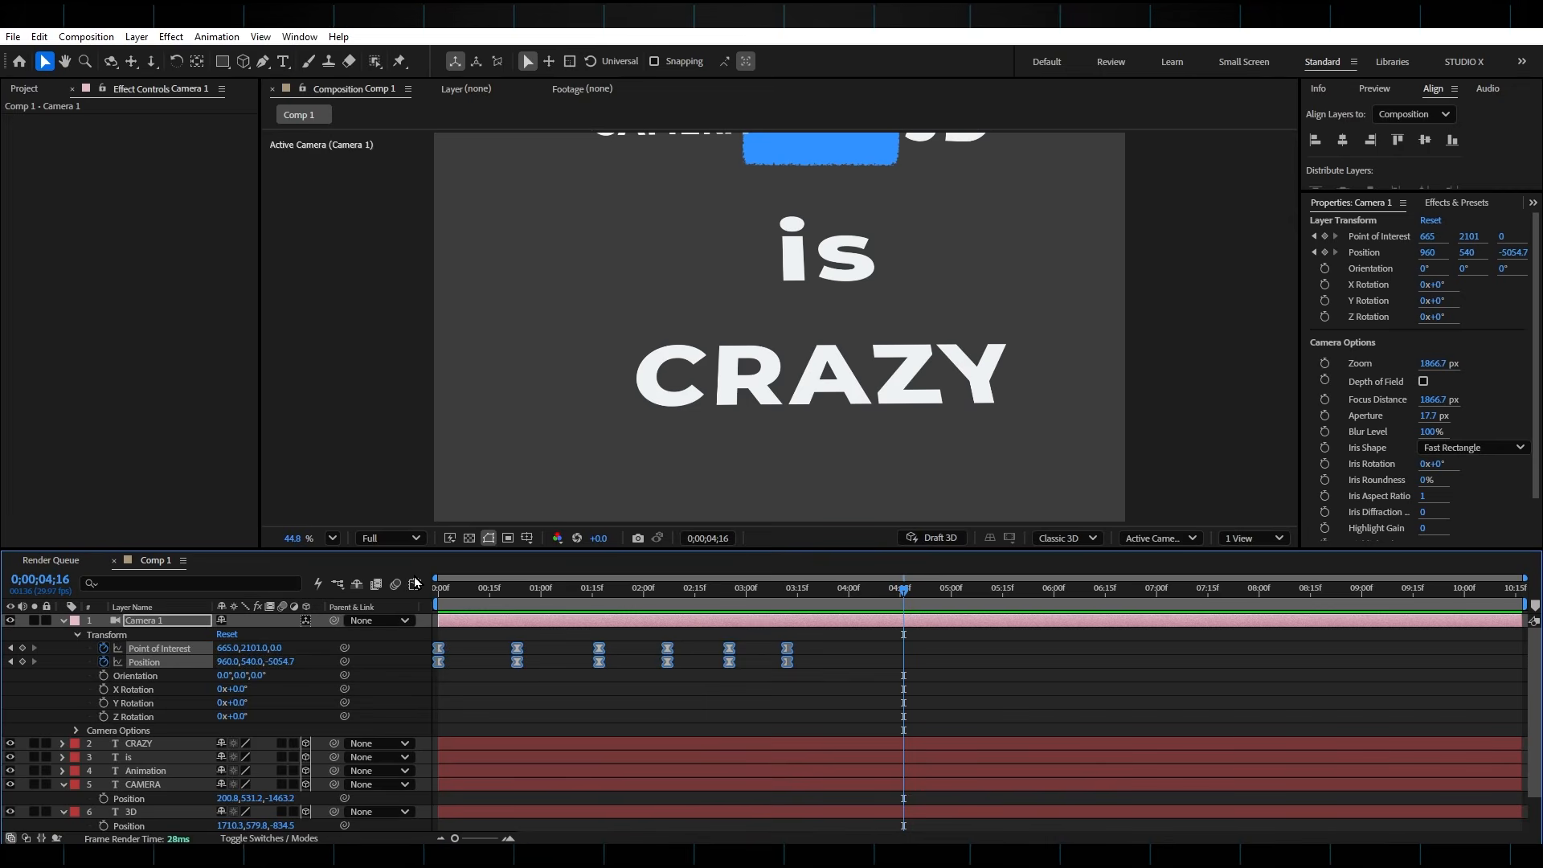
Play the eased camera animation from the start and scrub through it to 0;00;02;01
key("Home")
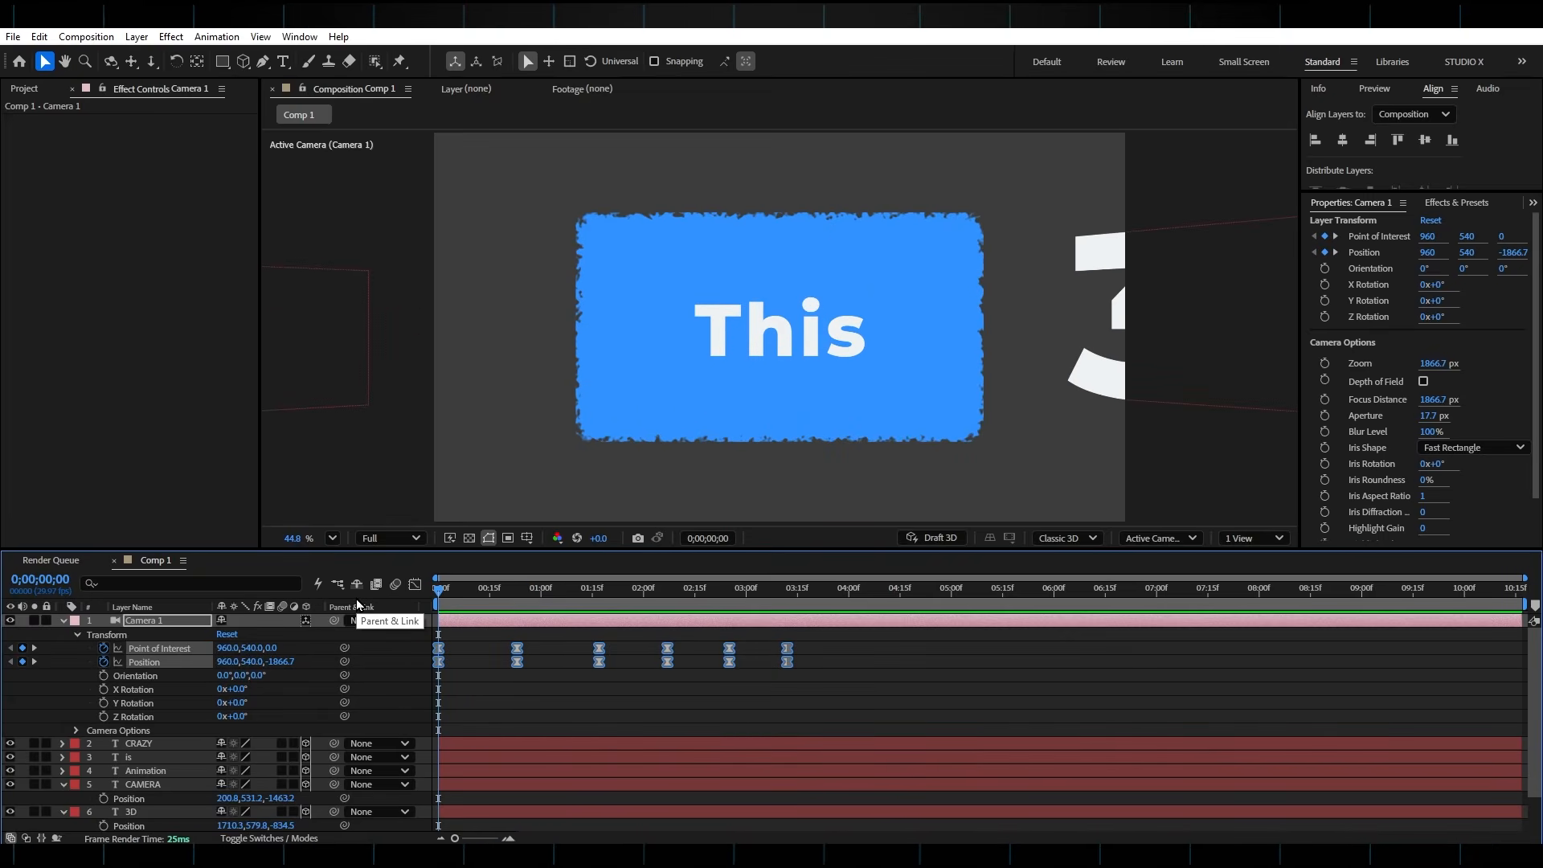
key("space")
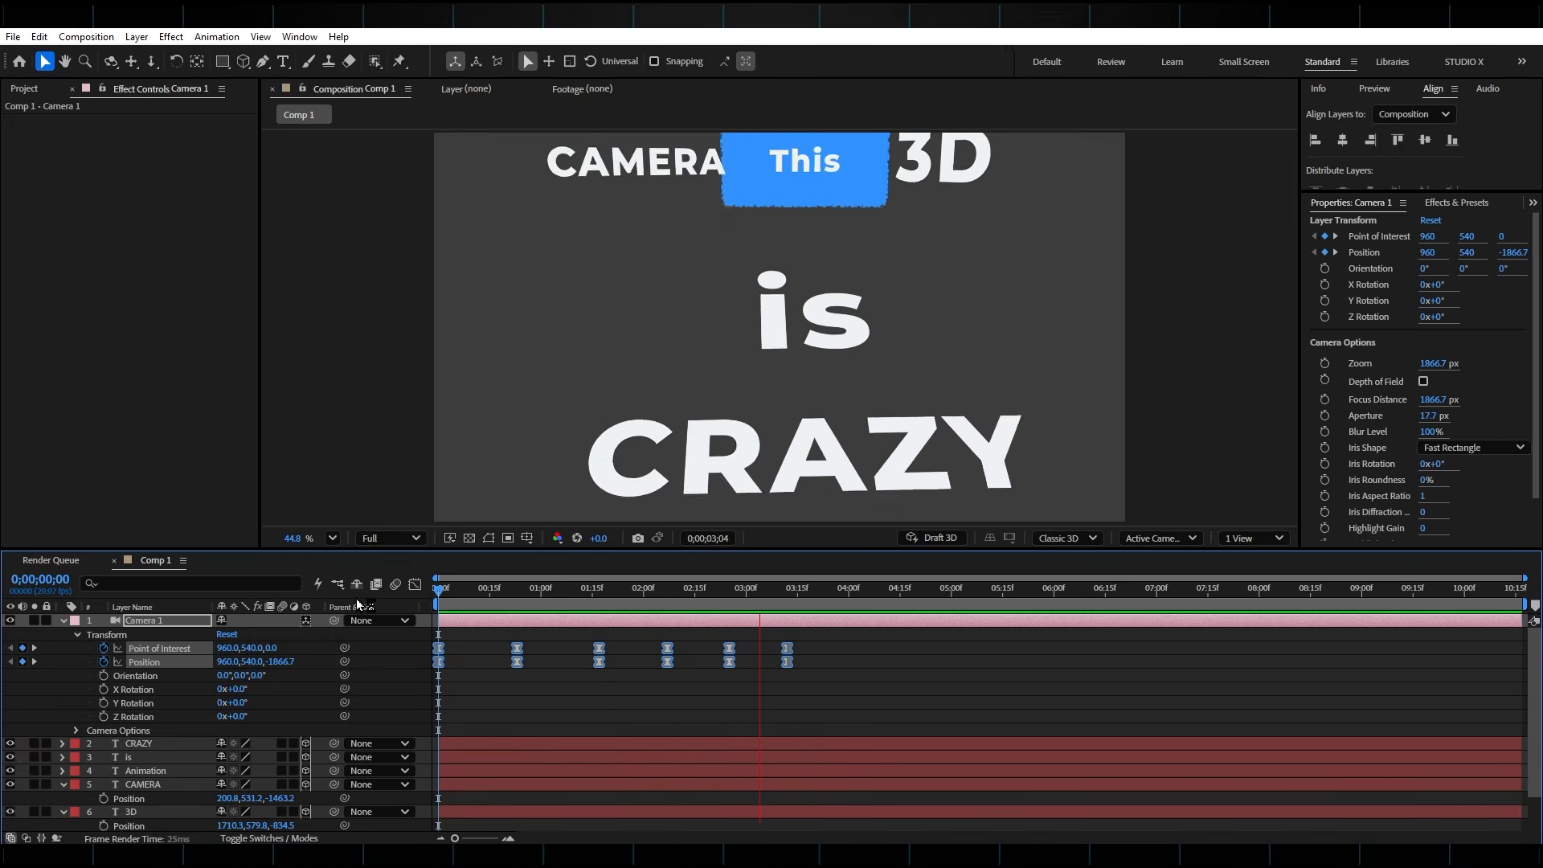
key("space")
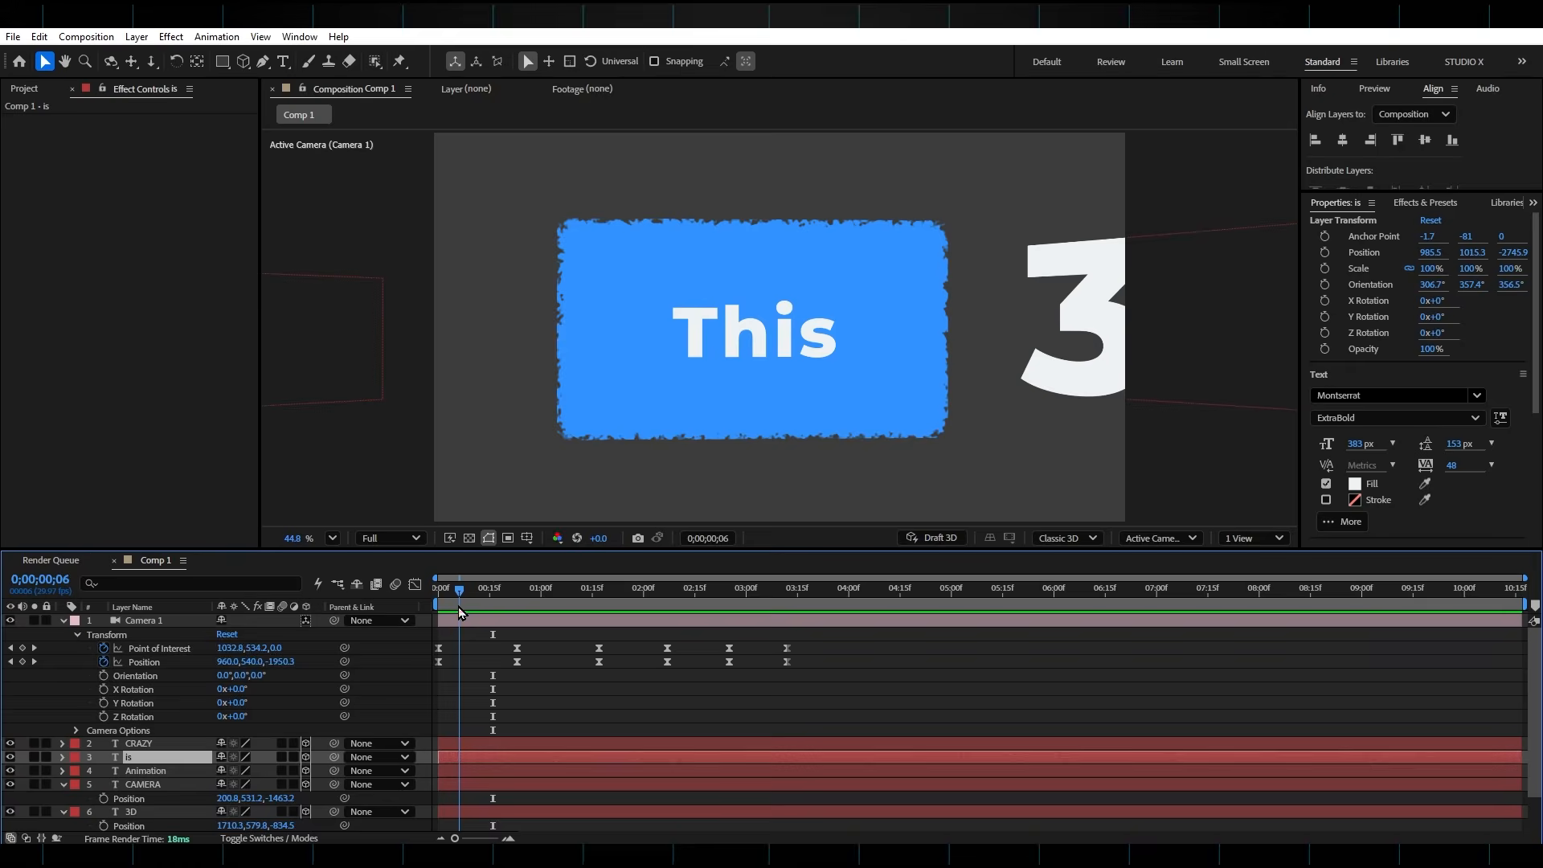
left_click_drag(458, 607, 646, 625)
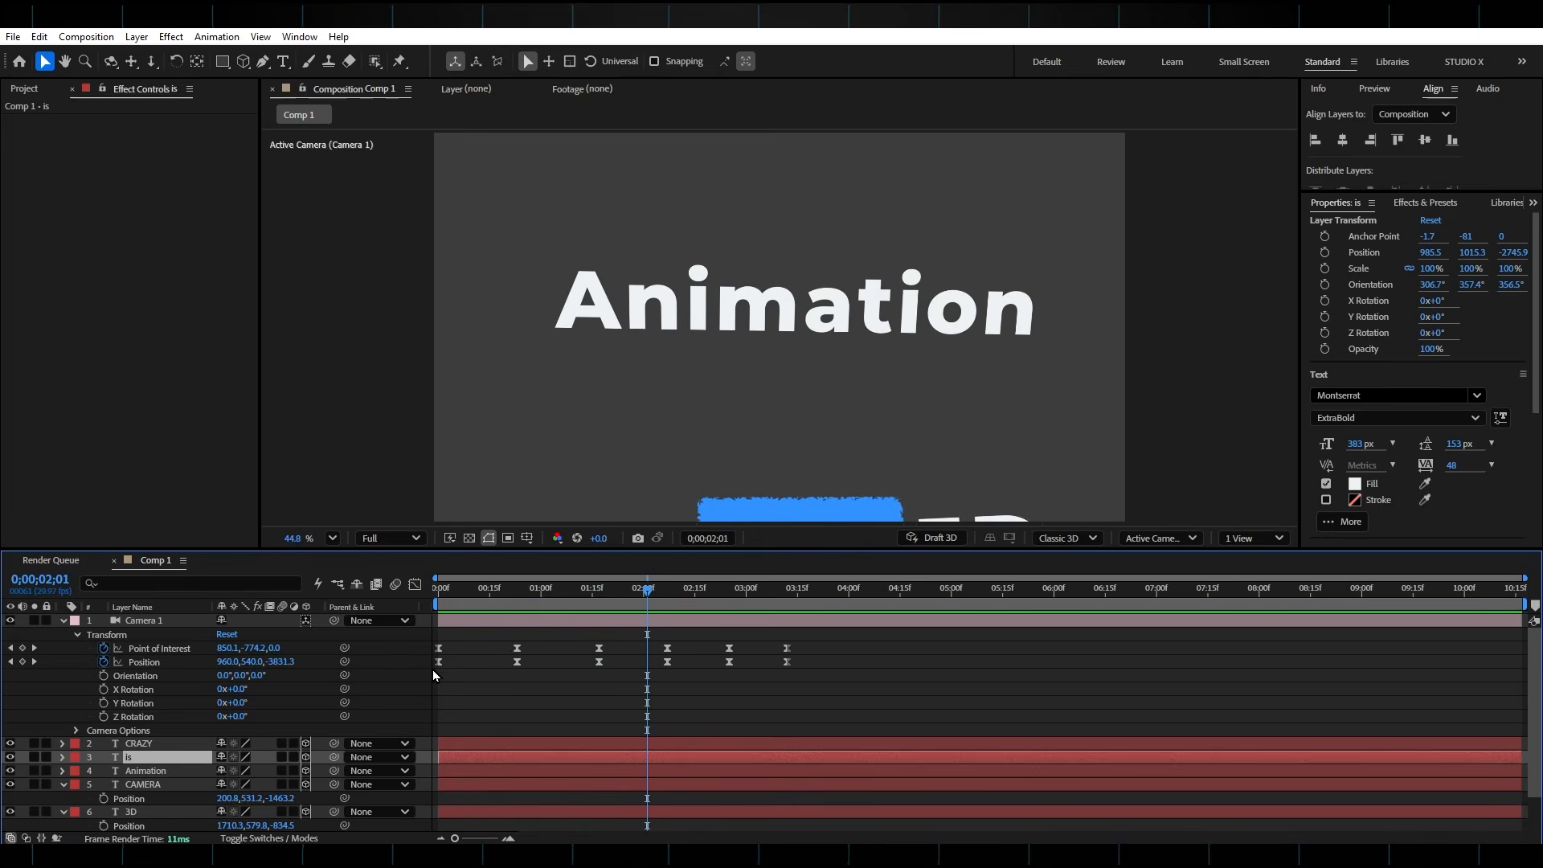
Turn on the camera's Depth of Field and set its Aperture to about 304.7 pixels
left_click(149, 621)
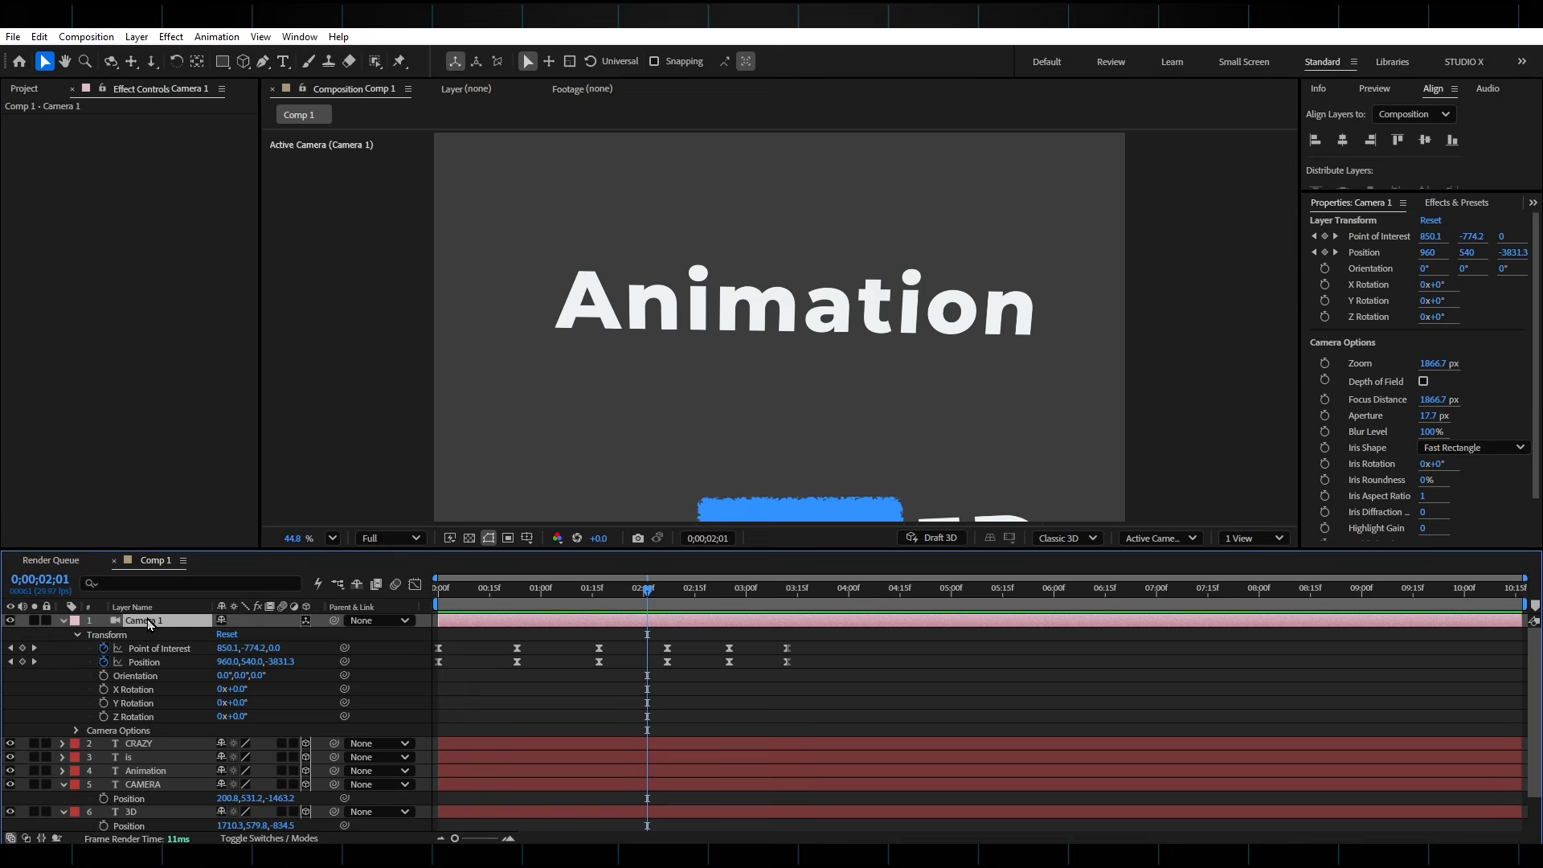
left_click(76, 730)
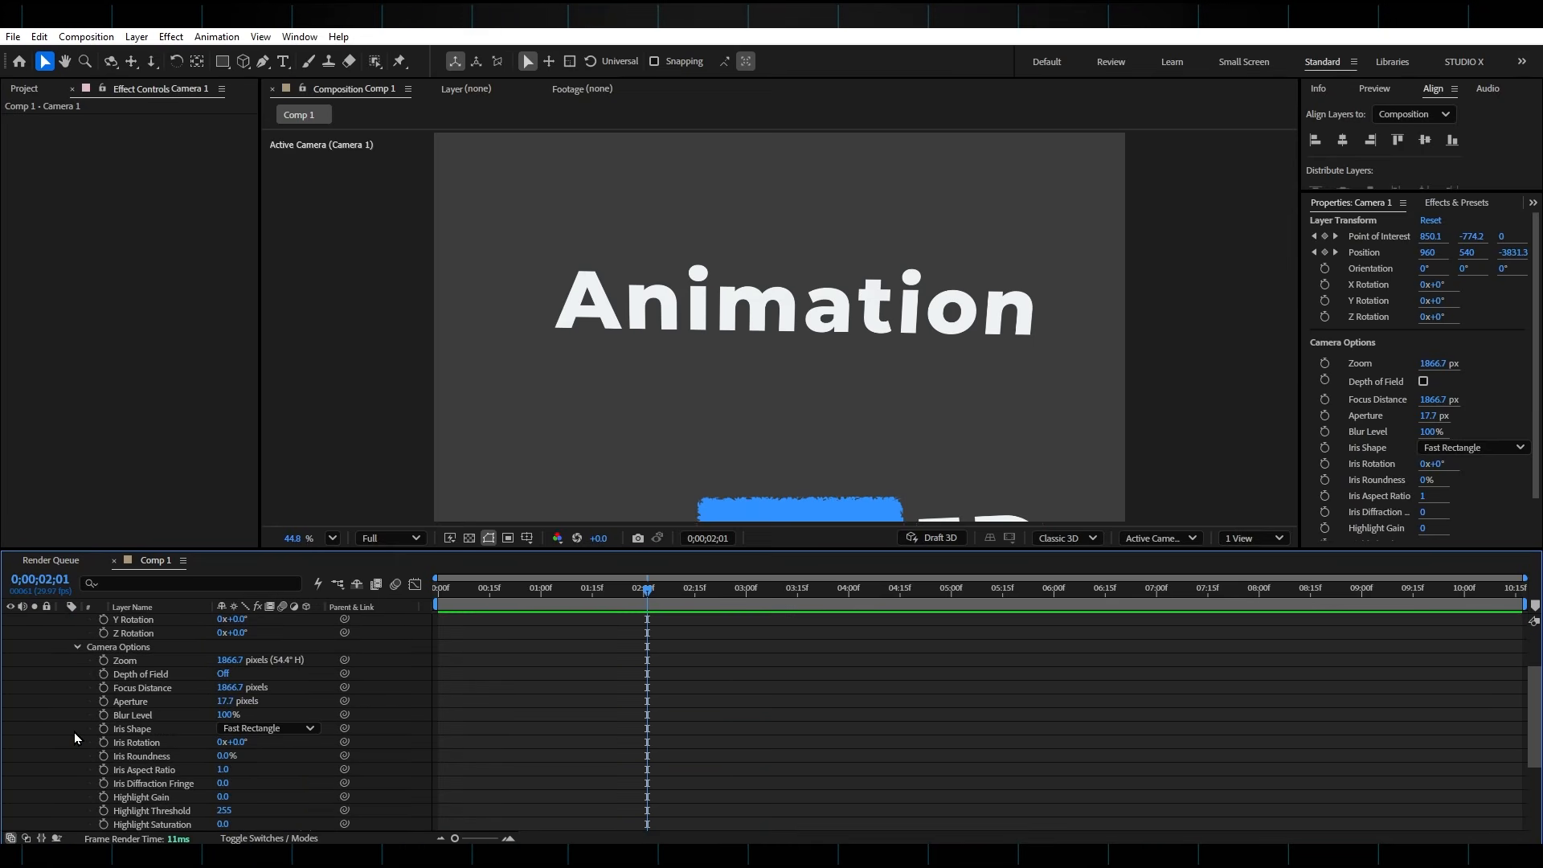
scroll(77, 651, "up", 2)
left_click(76, 634)
key("j")
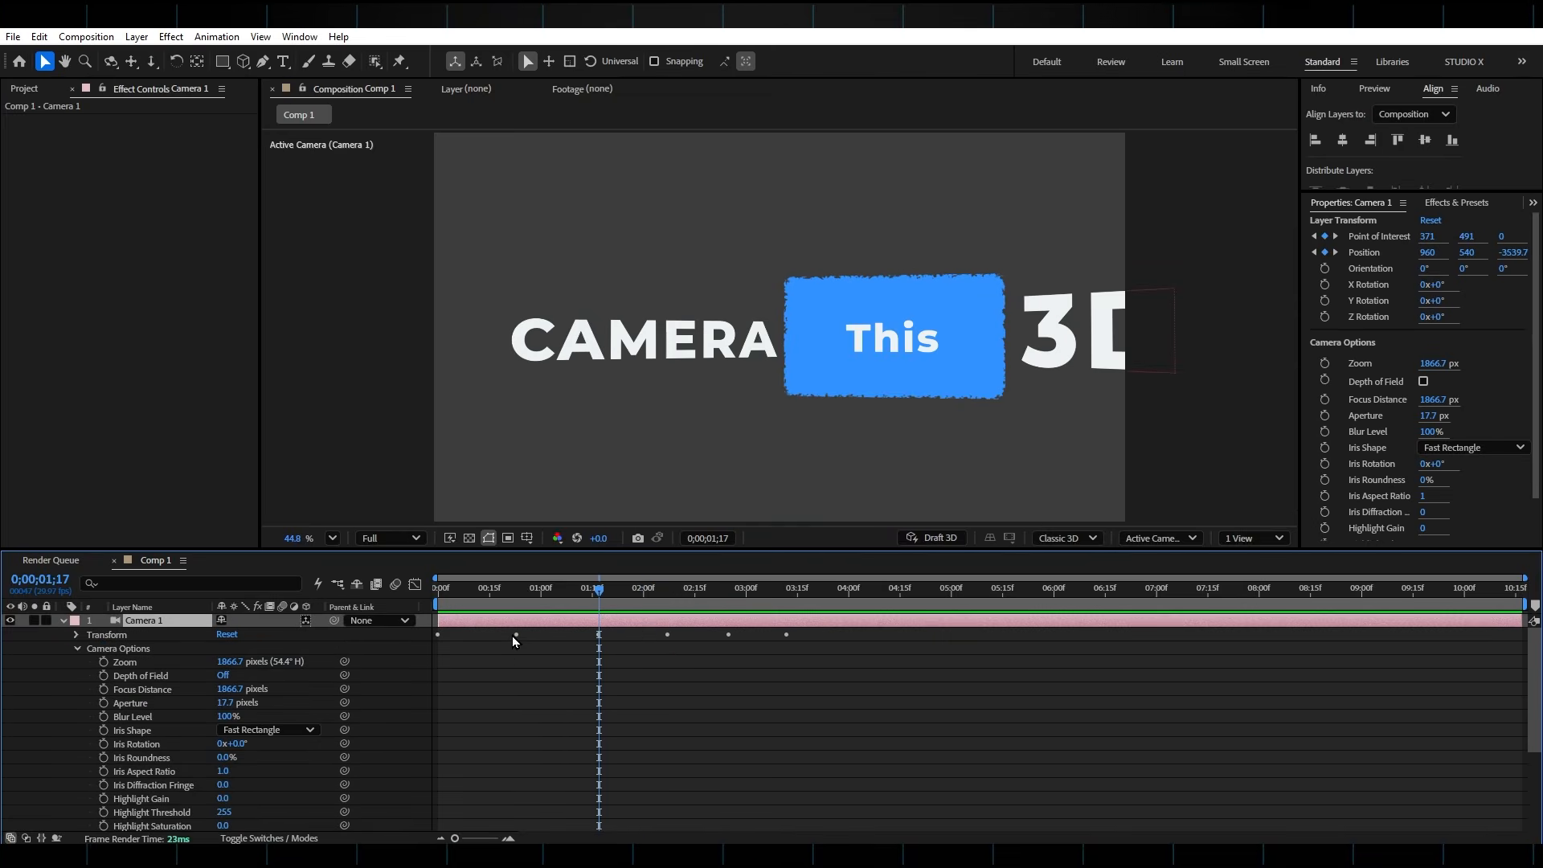
left_click(224, 675)
left_click_drag(225, 702, 250, 702)
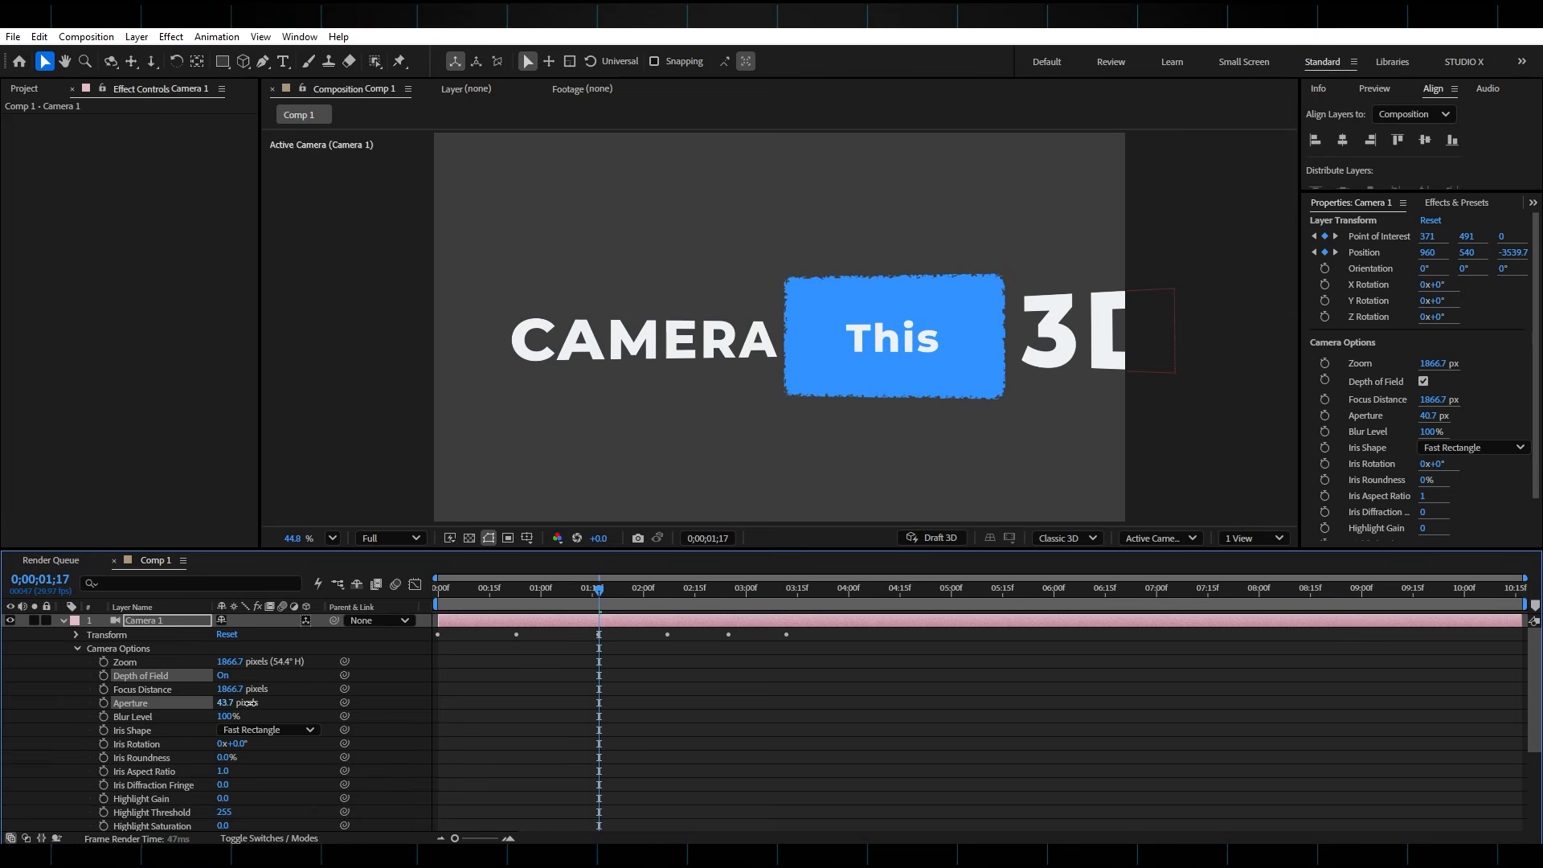
left_click_drag(357, 718, 372, 719)
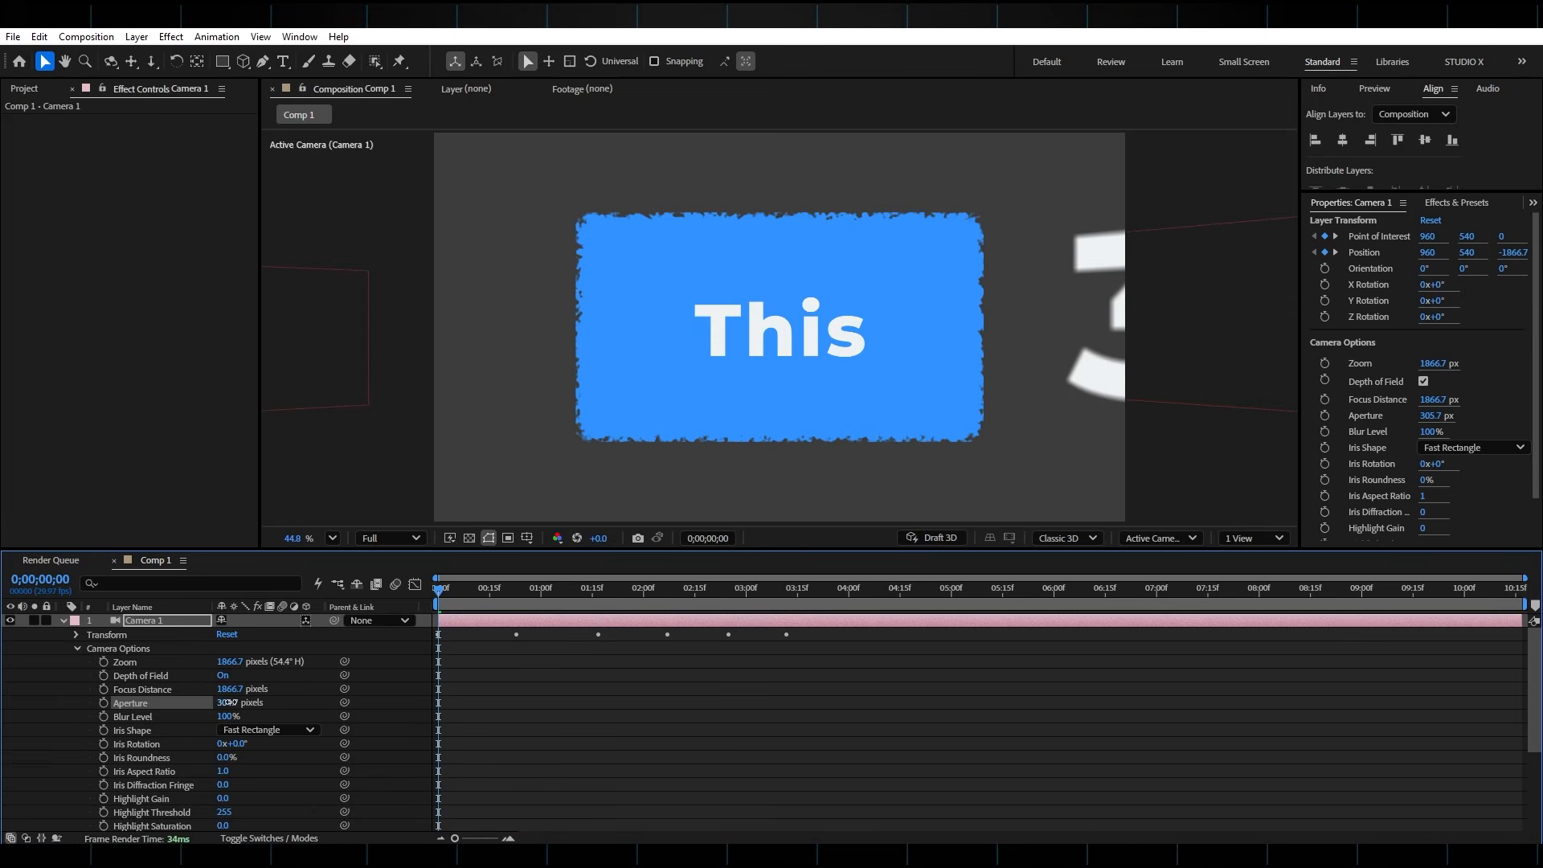
Preview the depth-of-field blur from the start and scrub to the "3D" text at 0;00;00;29
key("space")
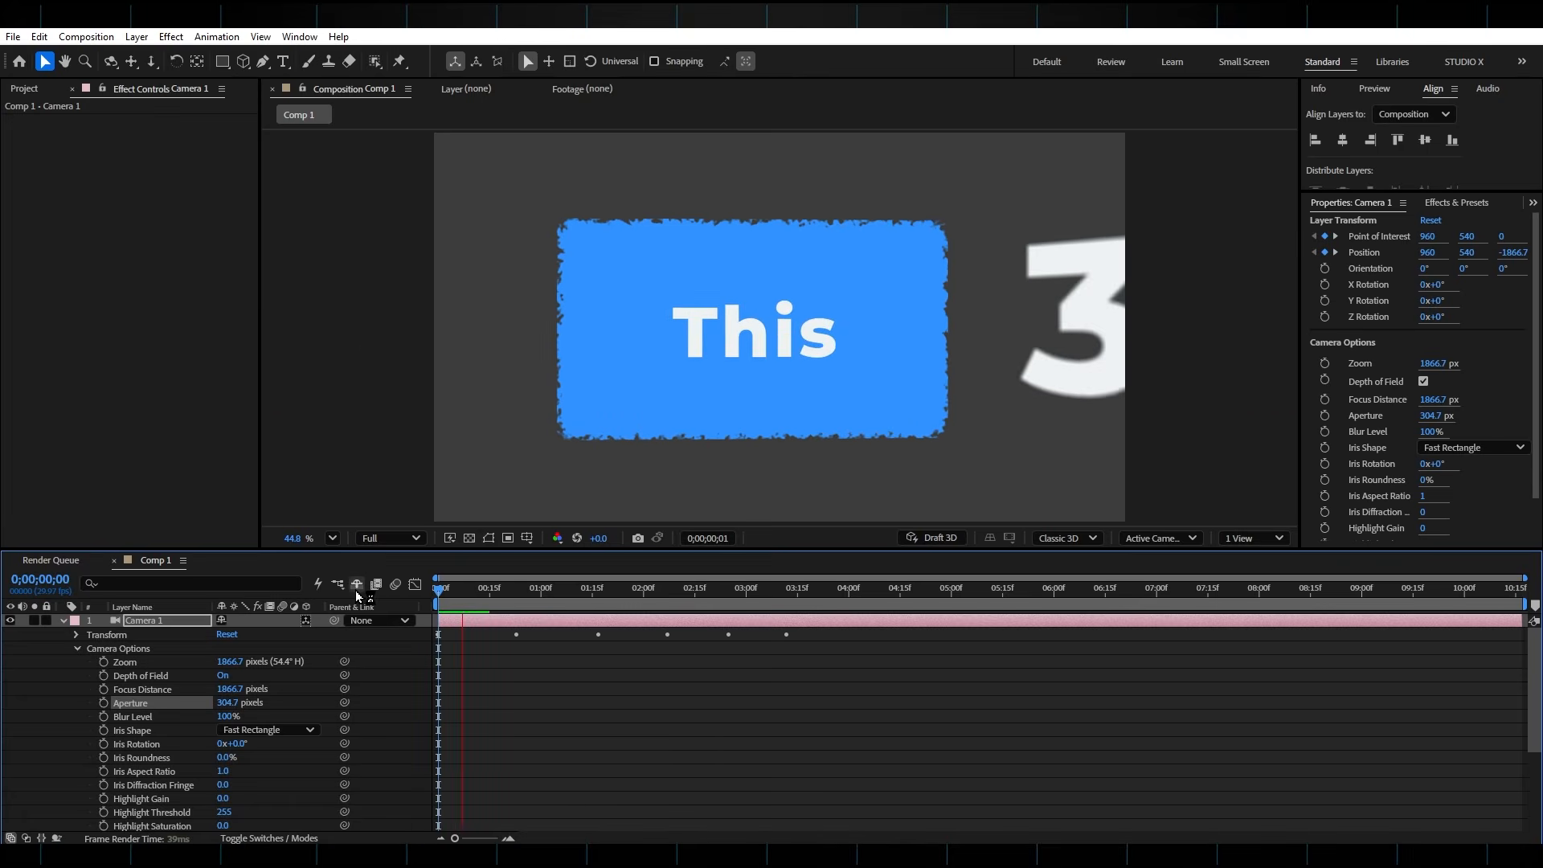
key("space")
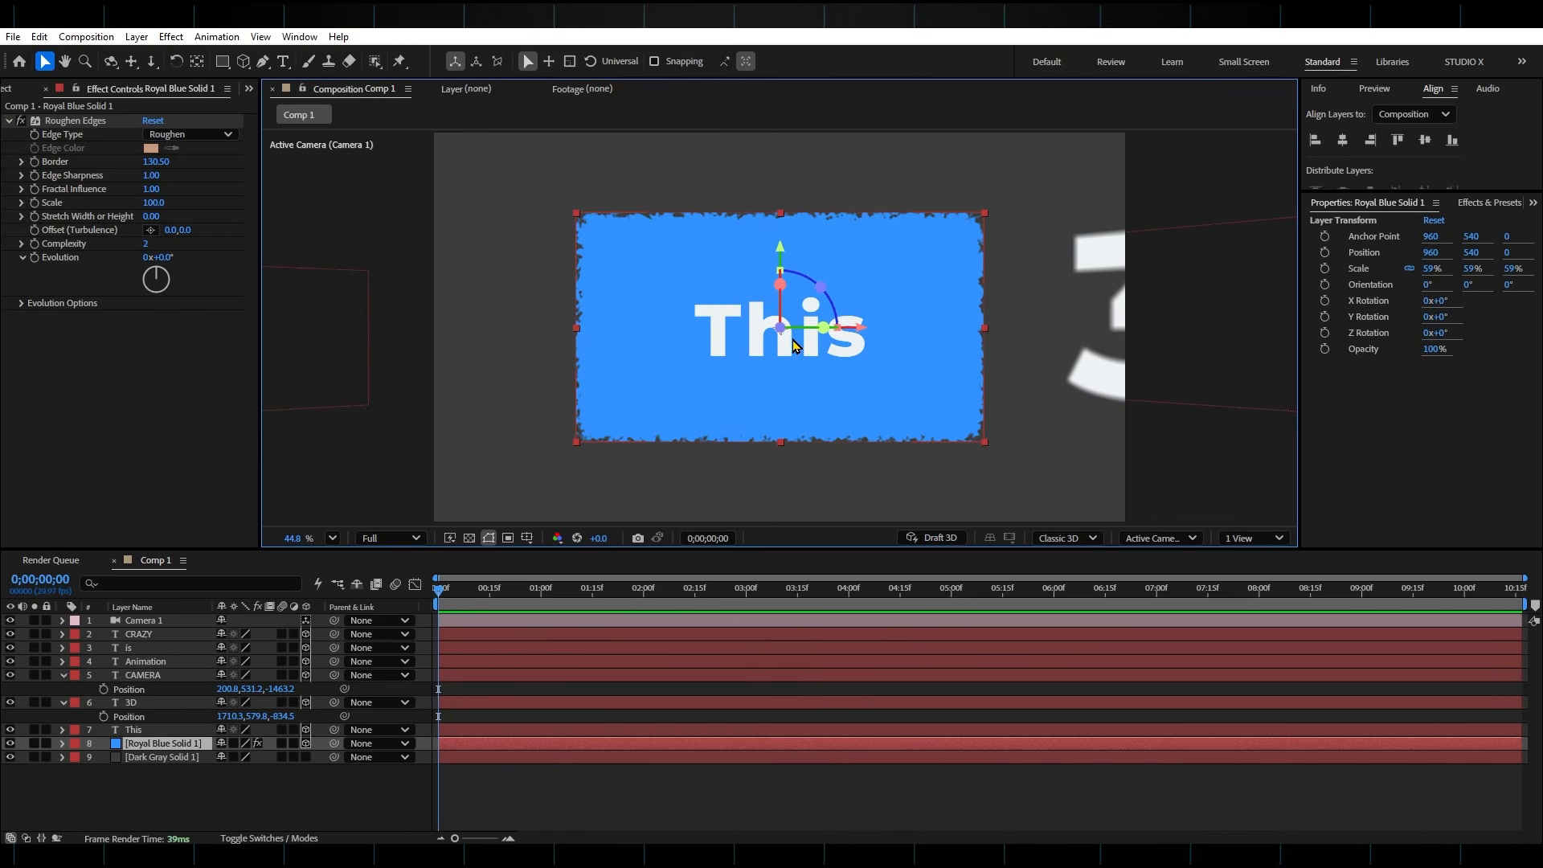
left_click_drag(457, 592, 543, 604)
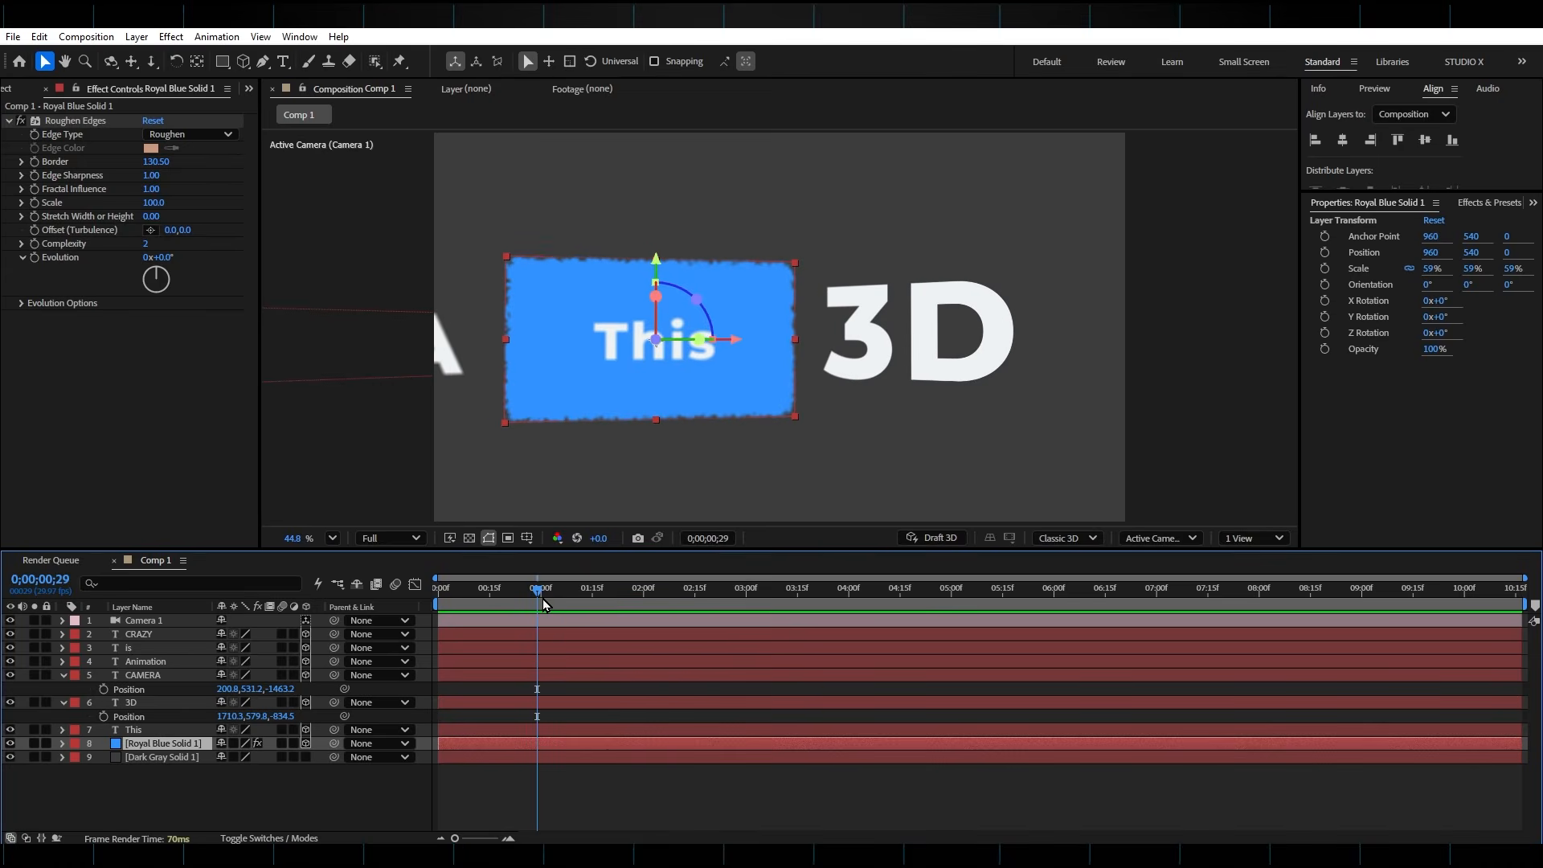